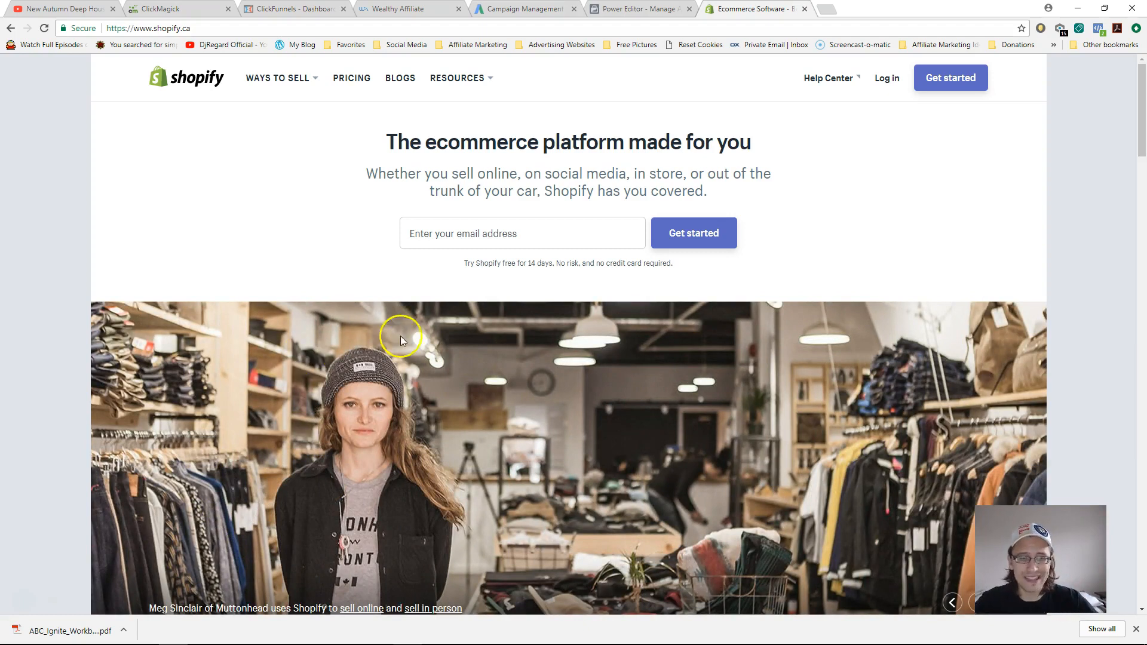
- Open the free-trial signup form and enter the account e-mail address and password
left_click(950, 80)
left_click(614, 208)
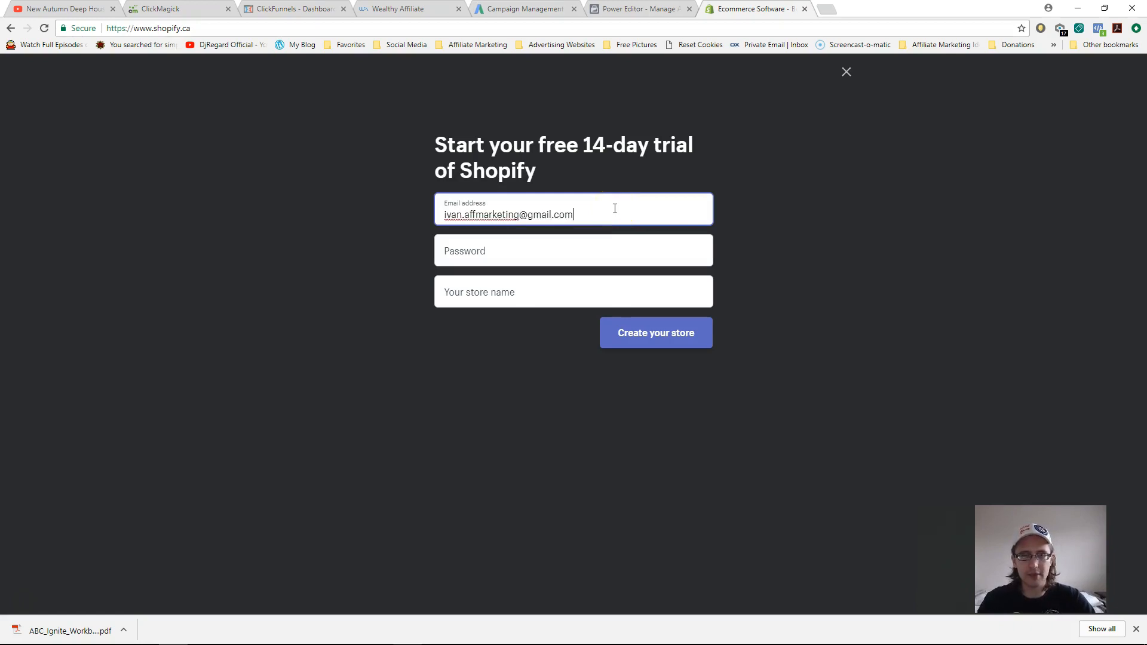
key("Tab")
type("********")
- Name the store 'Ivan's Cool Store' and submit the signup to create it
key("Tab")
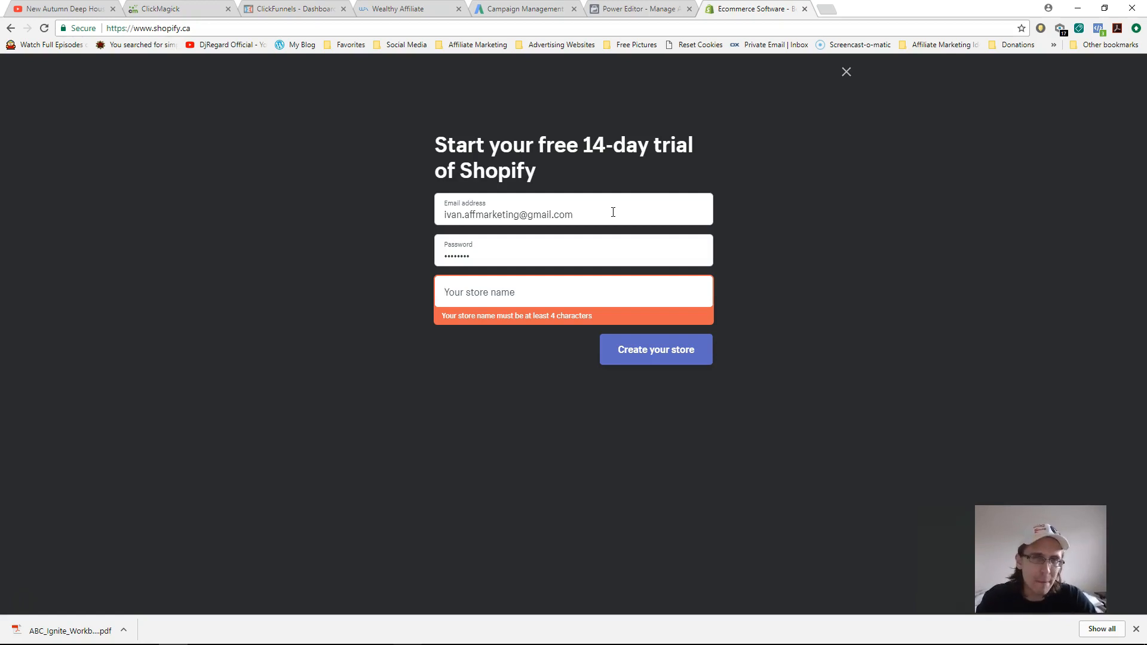
type("Ivan")
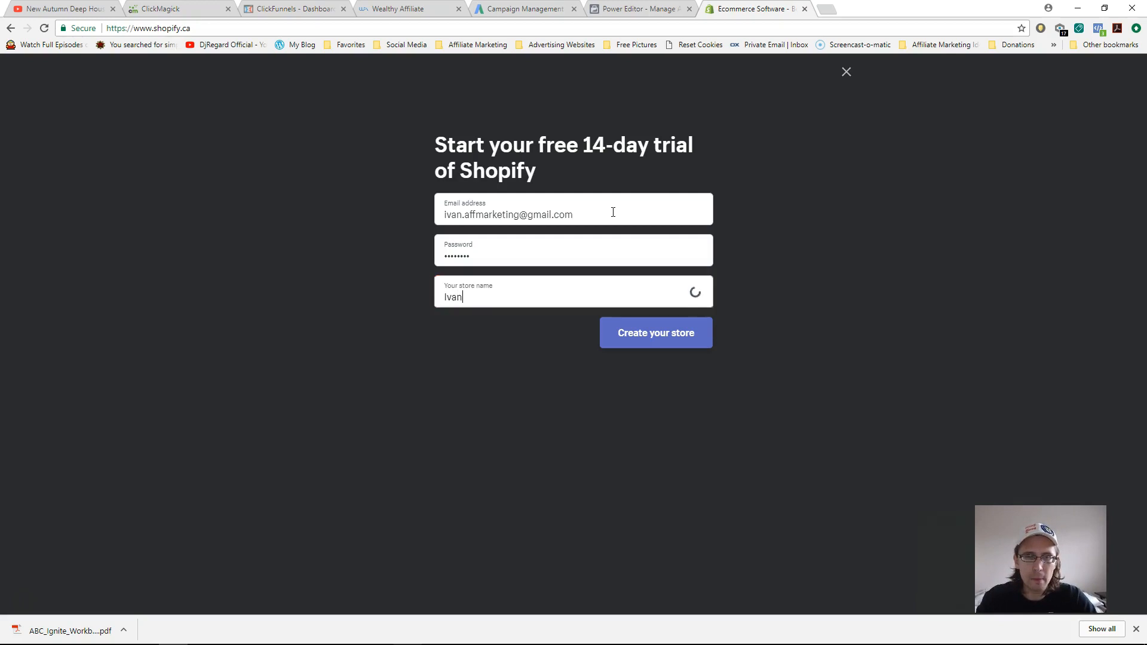
type("'s Cool Store")
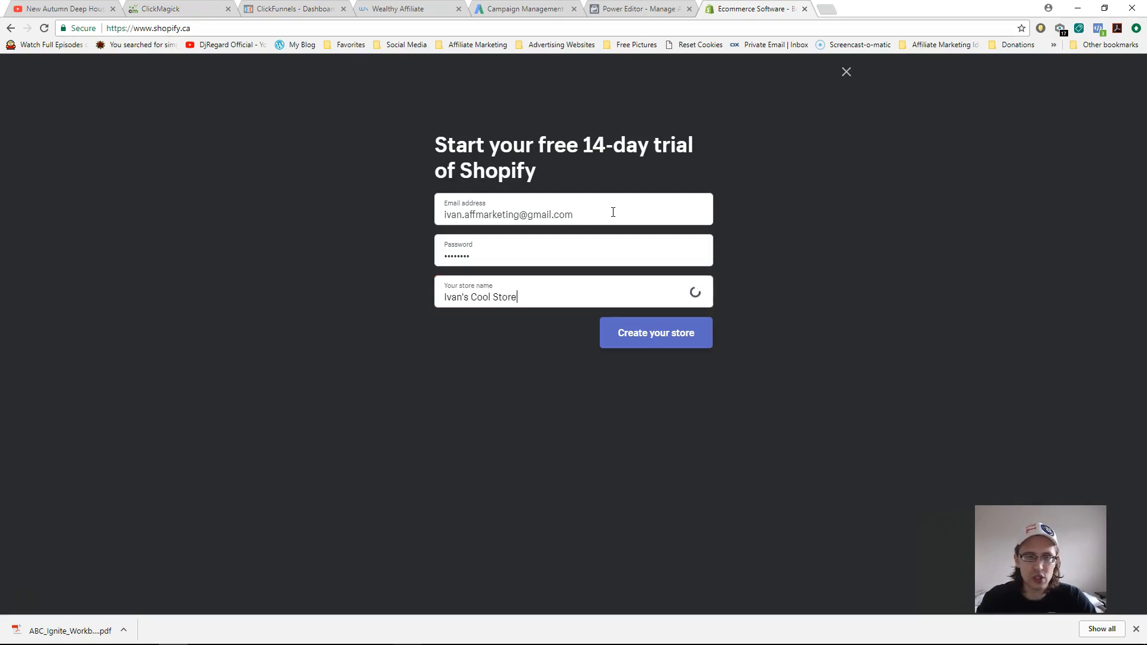
left_click(629, 338)
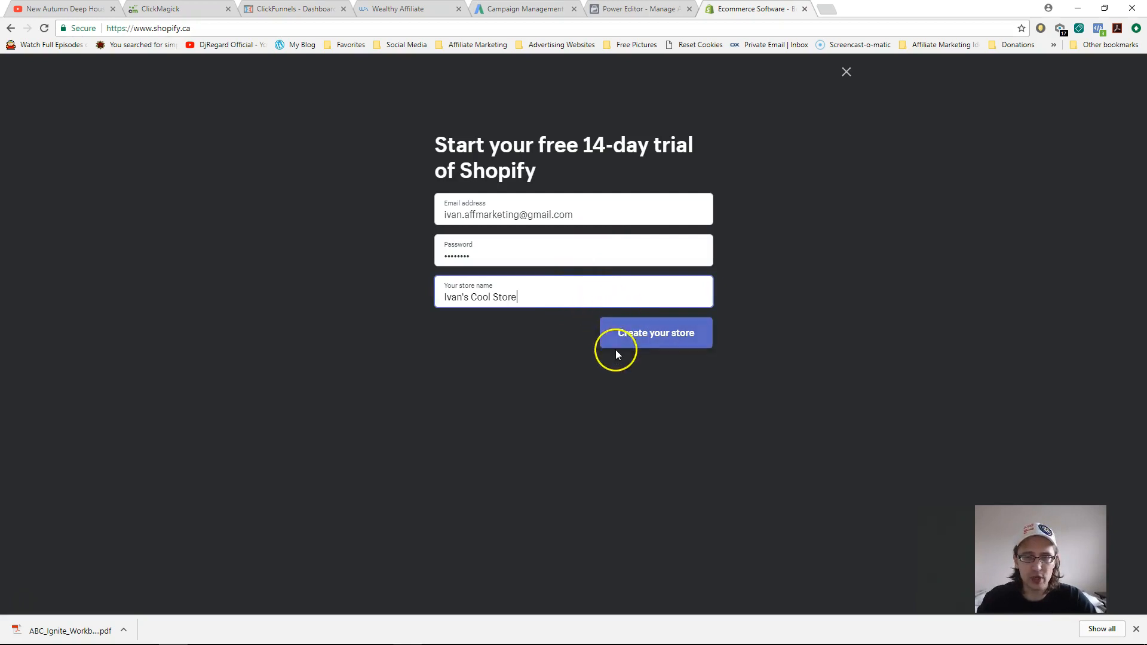
left_click(639, 341)
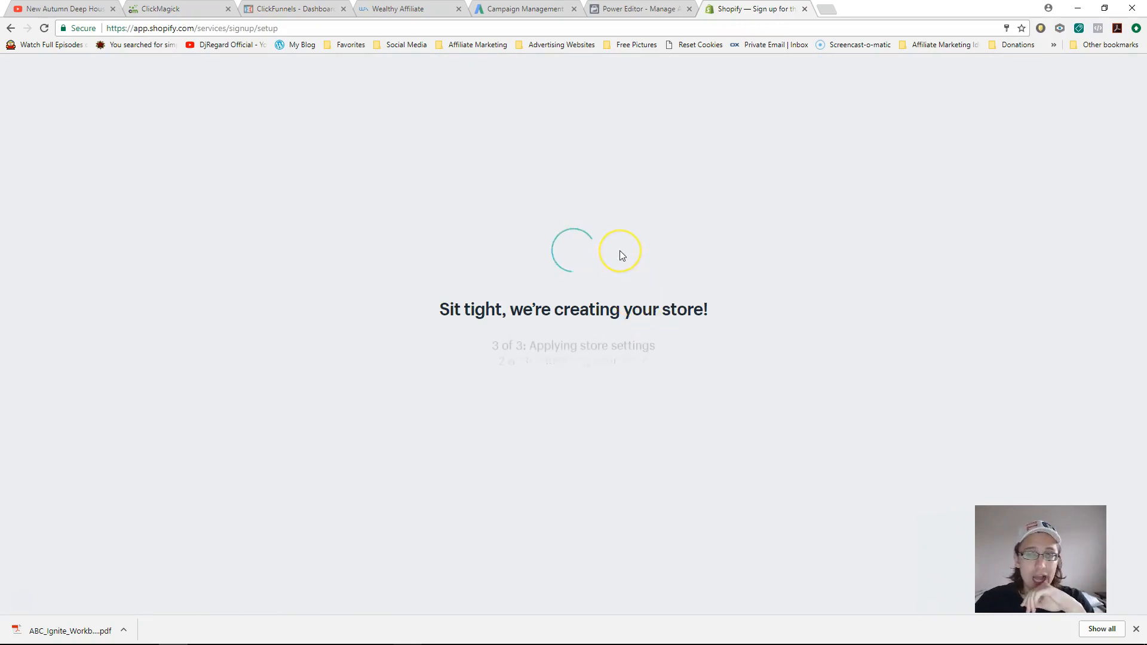
- Answer the setup questions: not selling yet, still brainstorming ideas, $0 current revenue
left_click(597, 260)
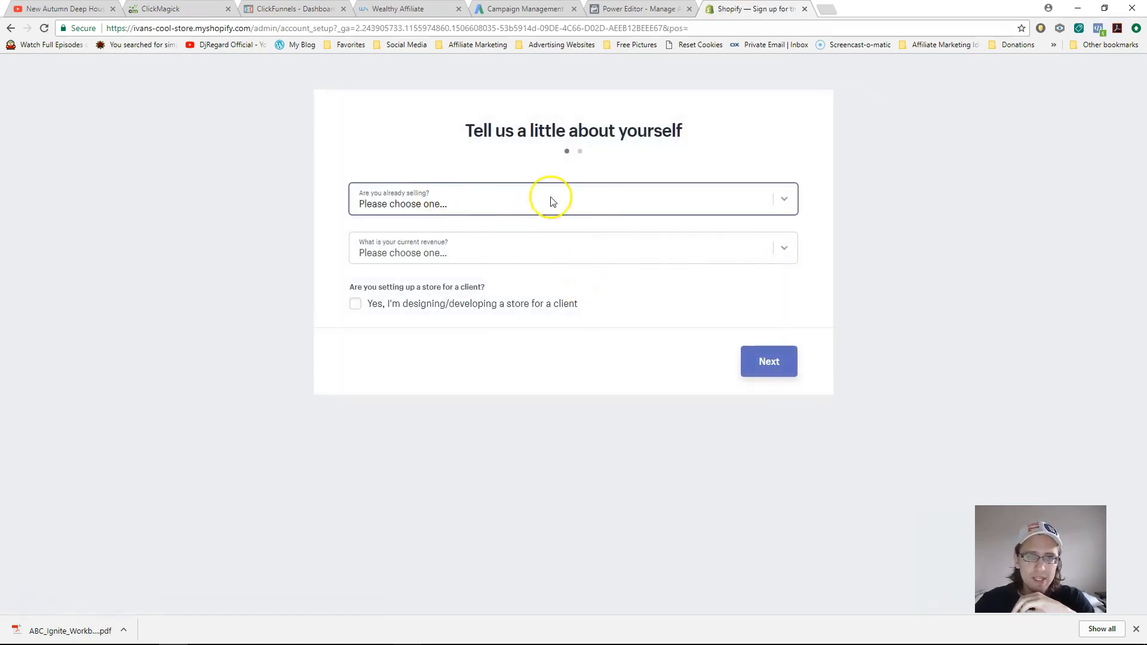
left_click(466, 199)
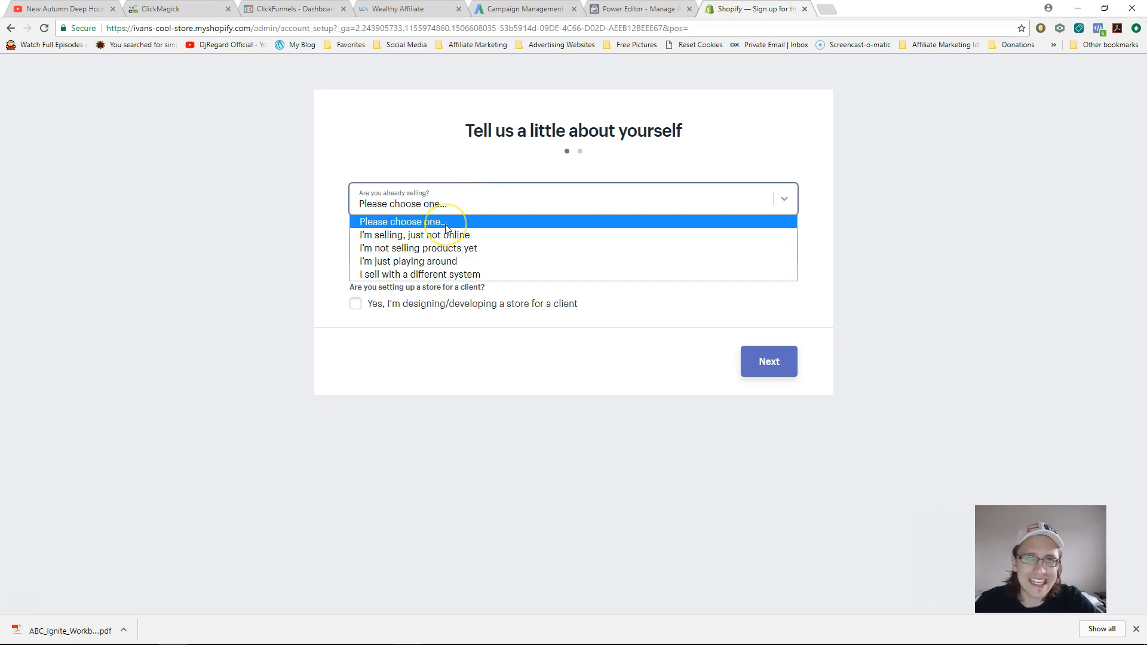
left_click(421, 248)
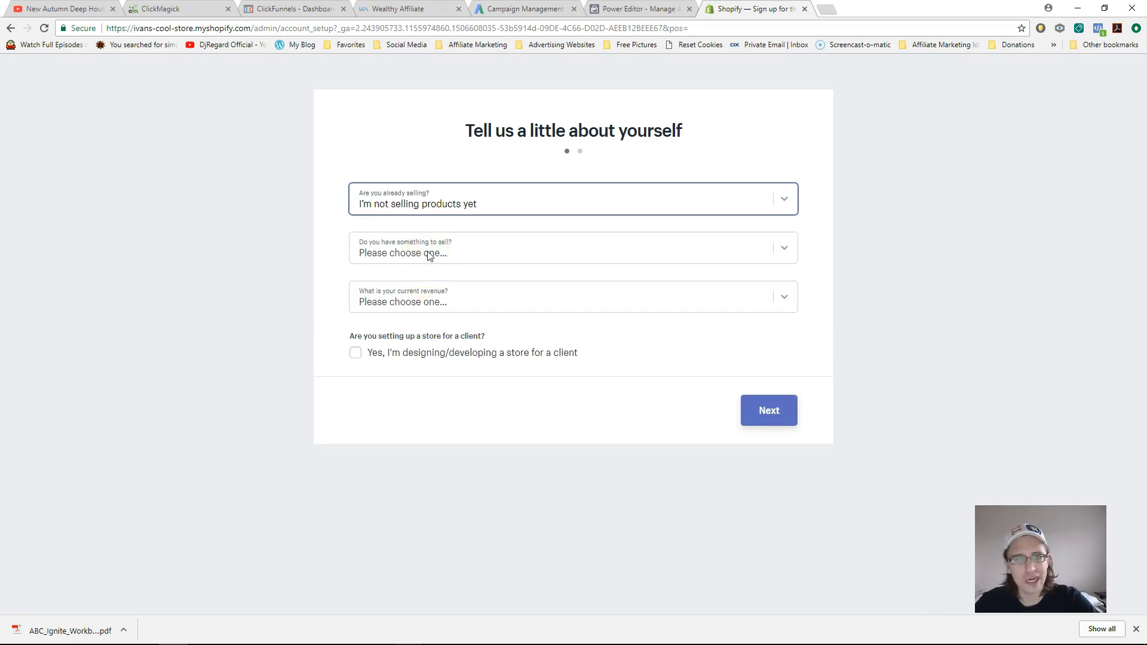
left_click(429, 256)
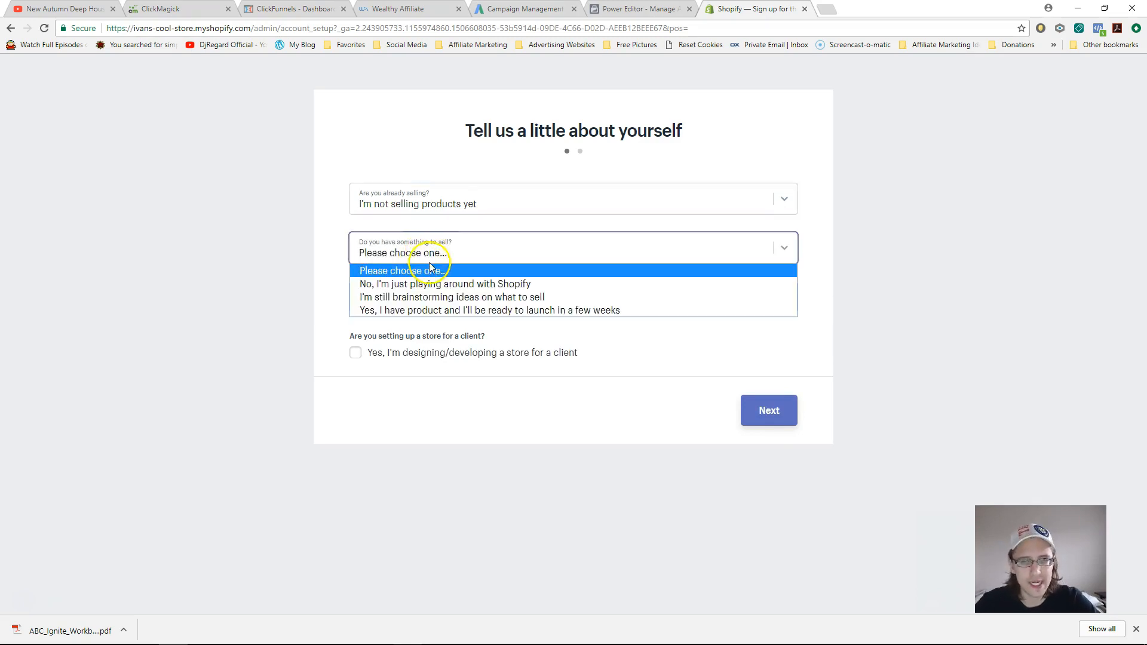
left_click(404, 299)
left_click(426, 302)
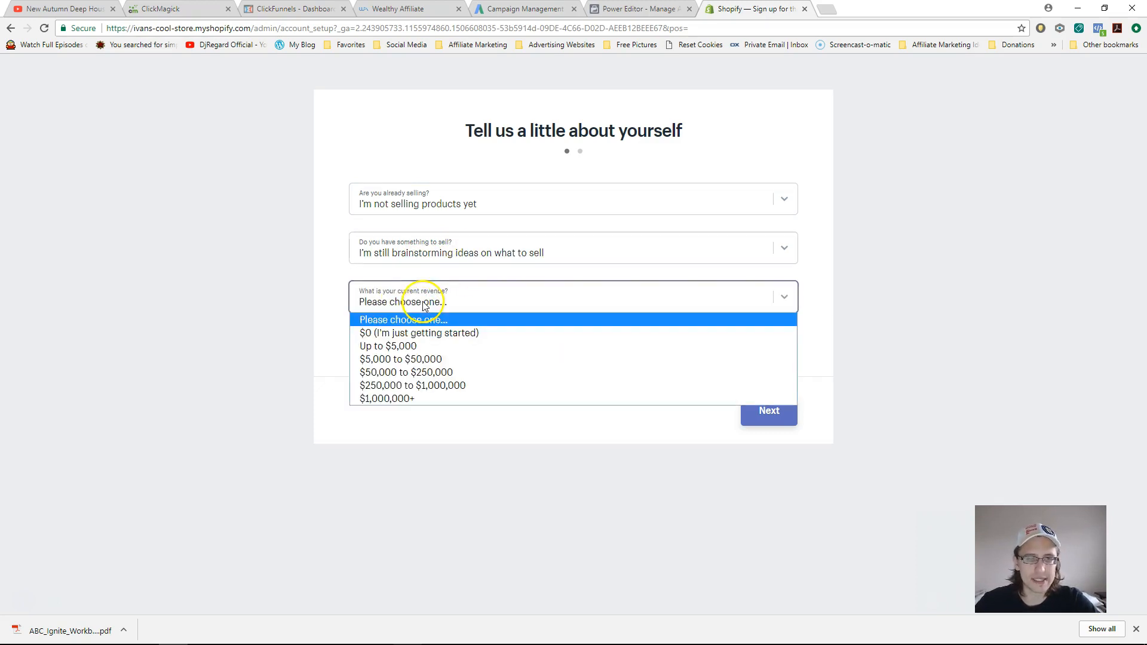
left_click(432, 336)
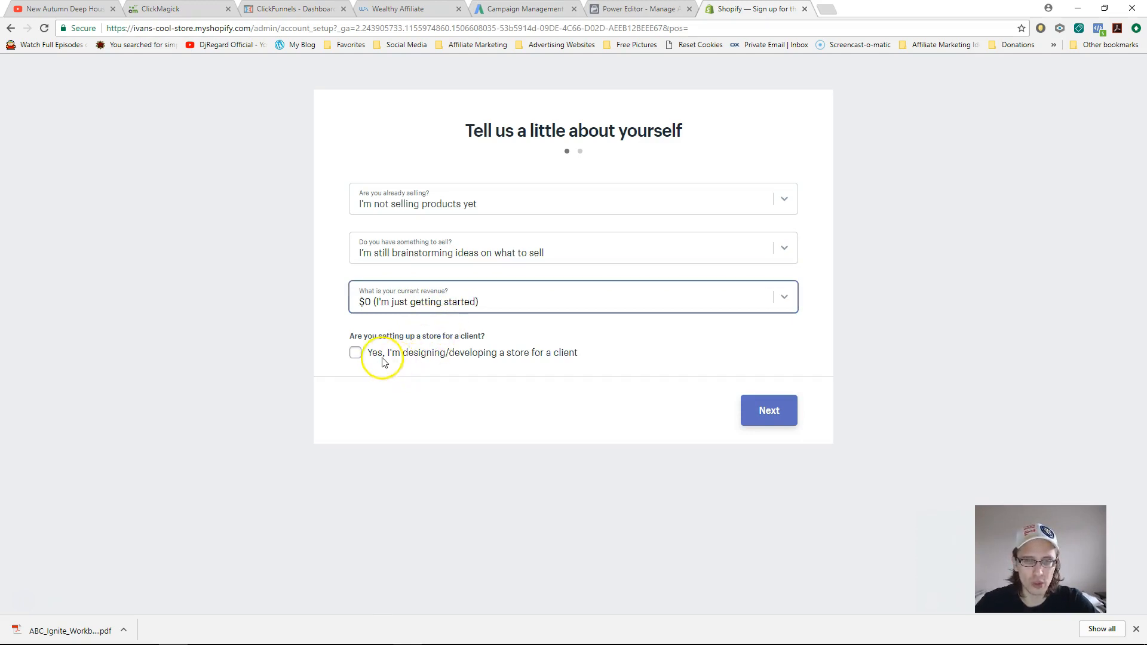
- Complete the business address form and enter the new store's admin
left_click(801, 412)
left_click(639, 505)
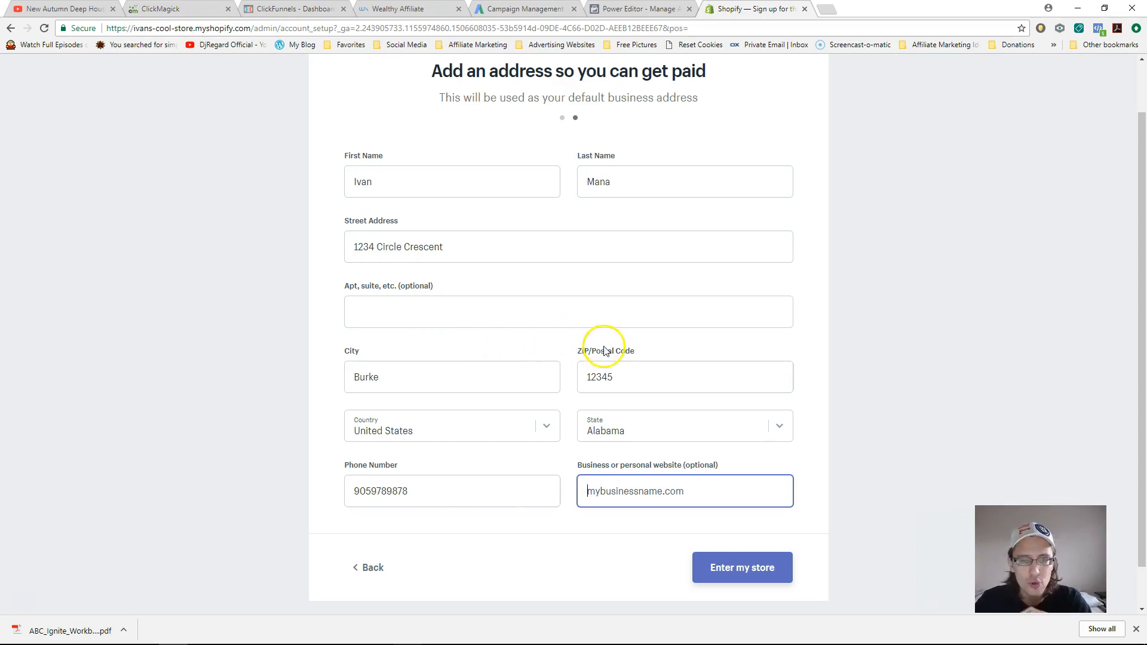
left_click(768, 569)
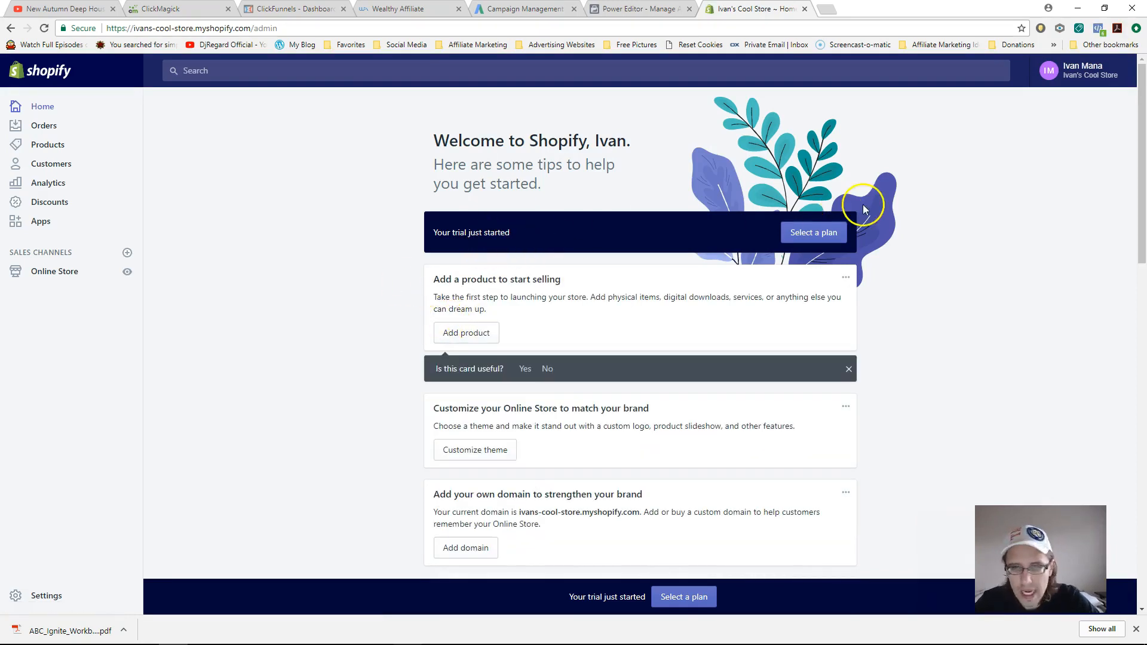
- Open the plan selection page and scroll through the Basic, Shopify and Advanced plan cards
left_click(792, 242)
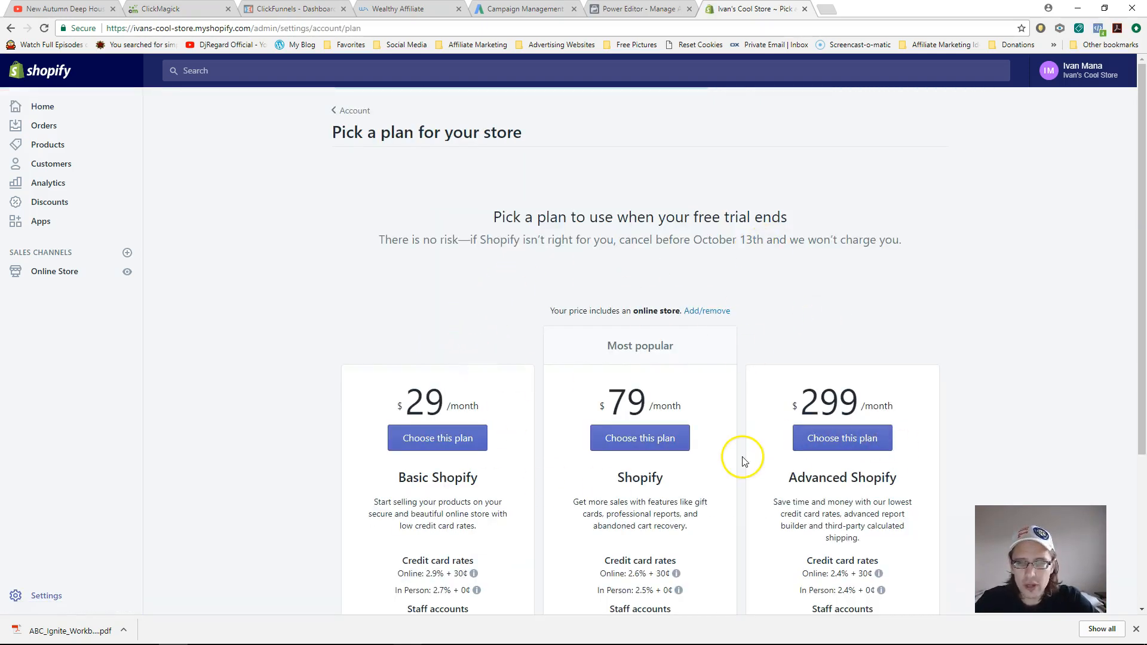
scroll(741, 459, "down", 1)
scroll(724, 467, "down", 2)
scroll(723, 468, "up", 1)
scroll(723, 468, "down", 2)
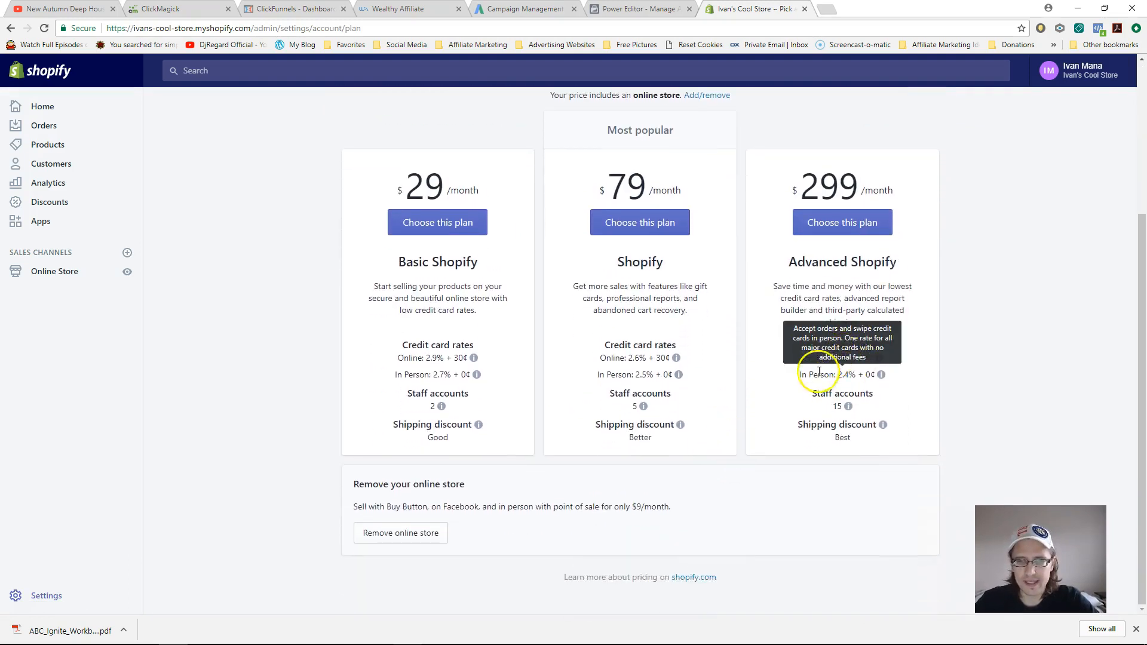
mouse_move(616, 367)
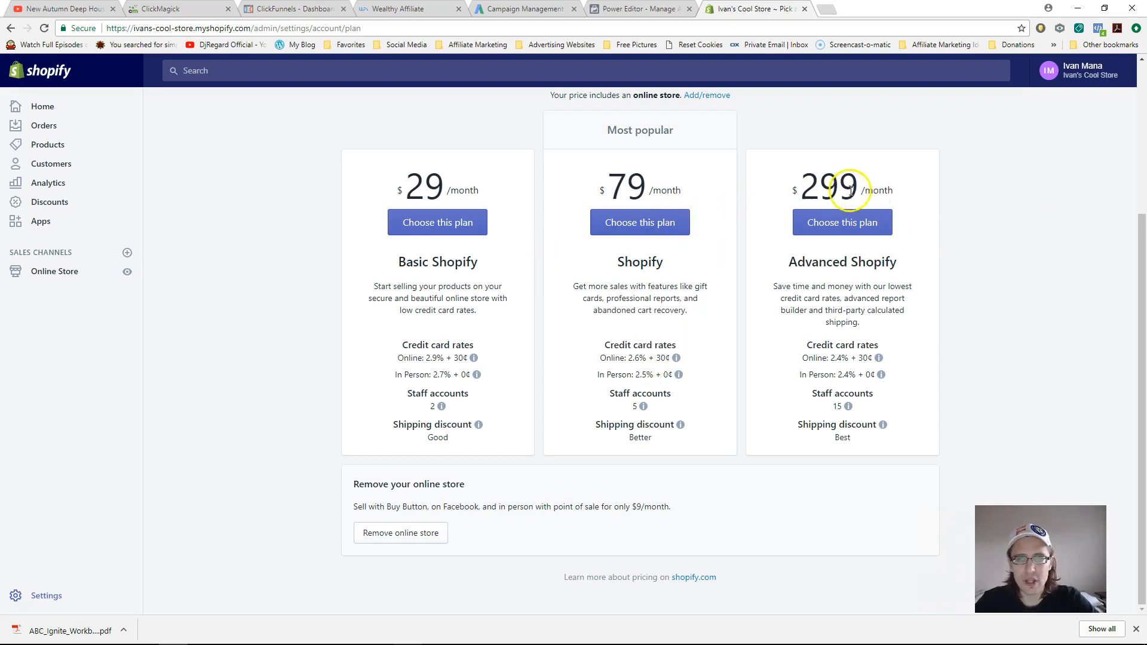
- Compare the plans' $29, $79 and $299 monthly prices and rates via their info tooltips
scroll(679, 337, "up", 3)
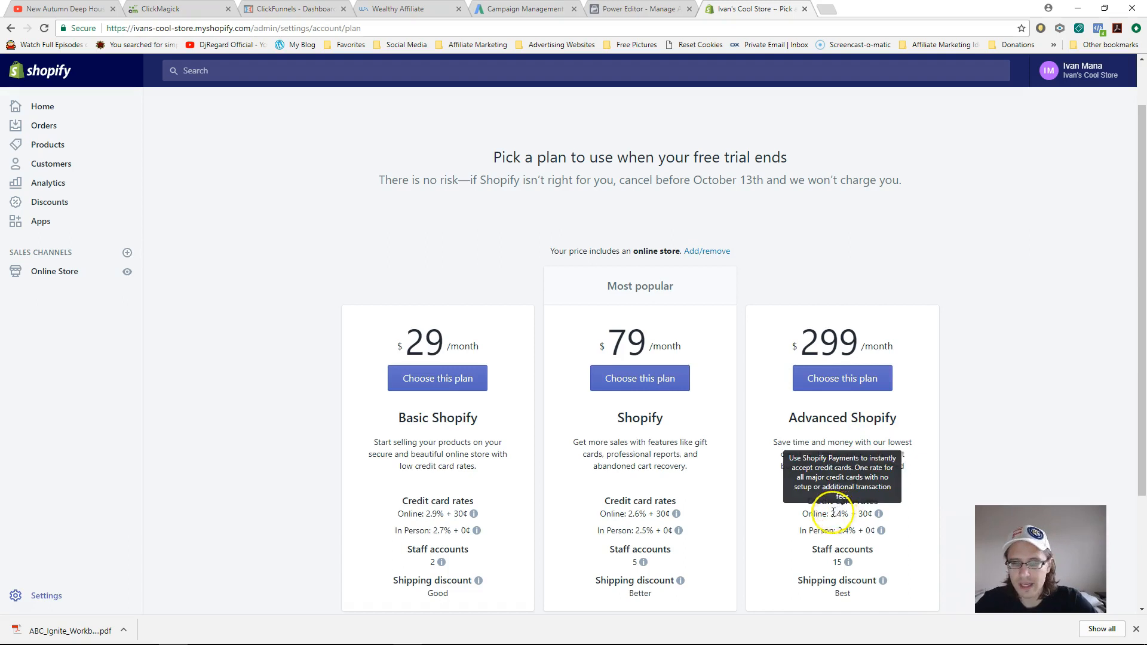
scroll(806, 513, "down", 3)
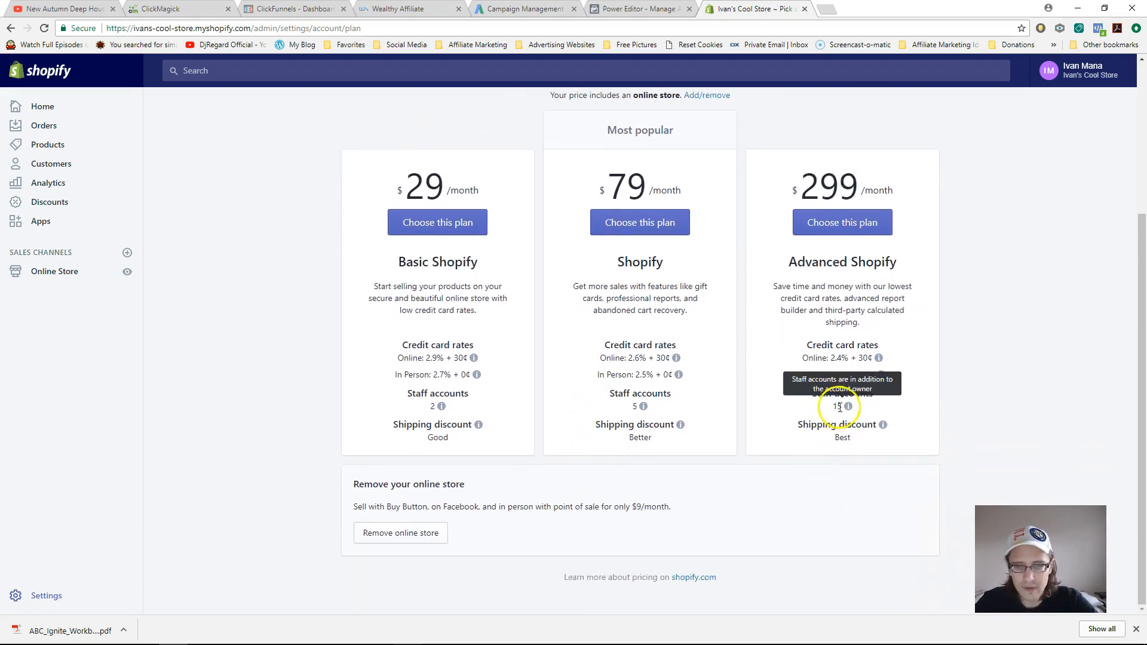
left_click_drag(416, 345, 459, 345)
mouse_move(457, 355)
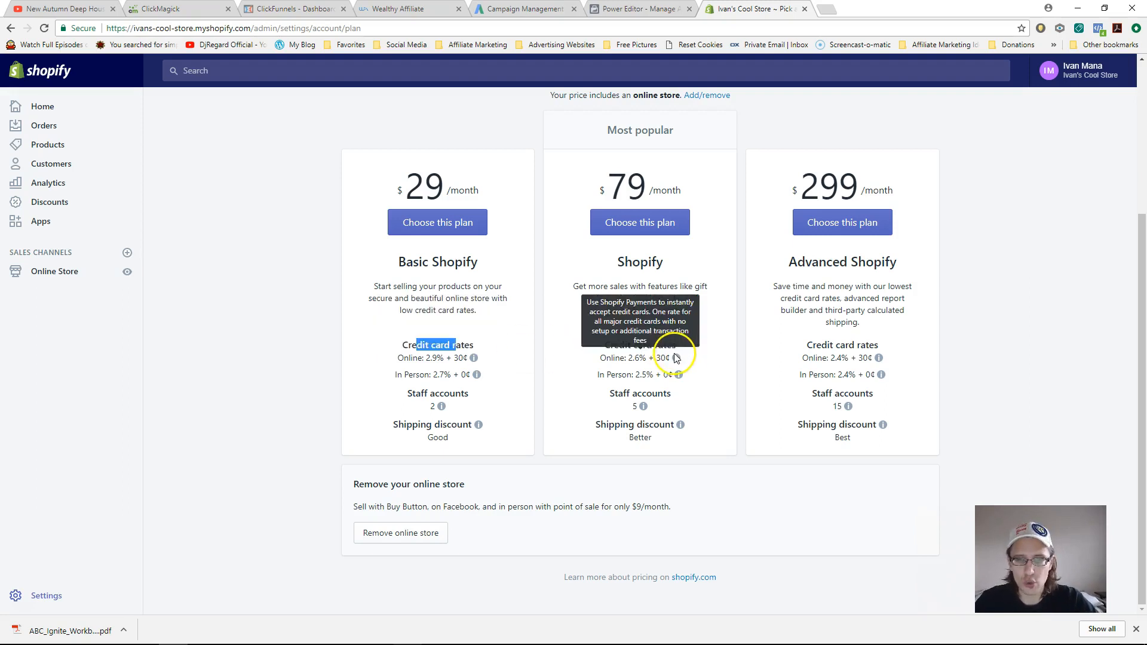
mouse_move(876, 358)
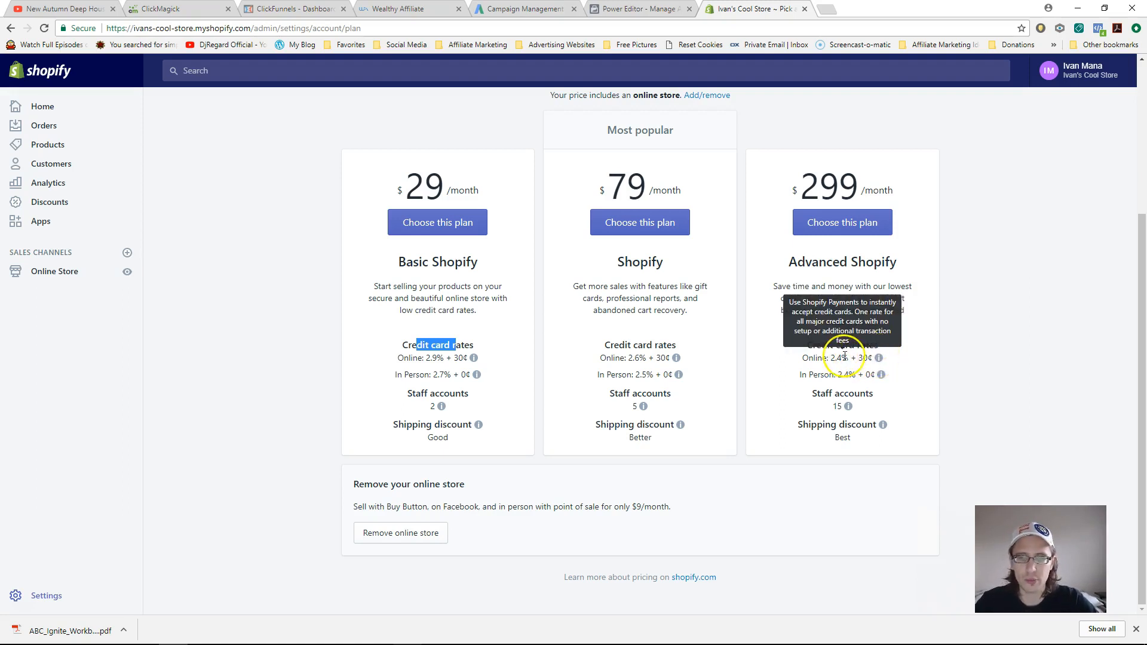
scroll(282, 295, "up", 2)
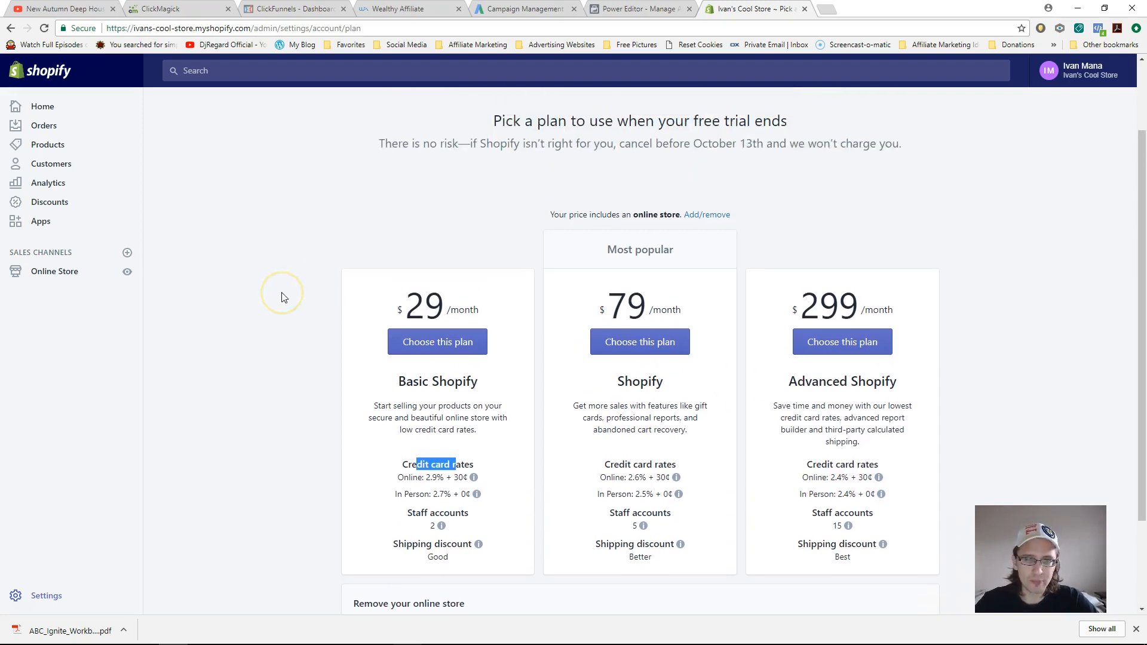
left_click(52, 279)
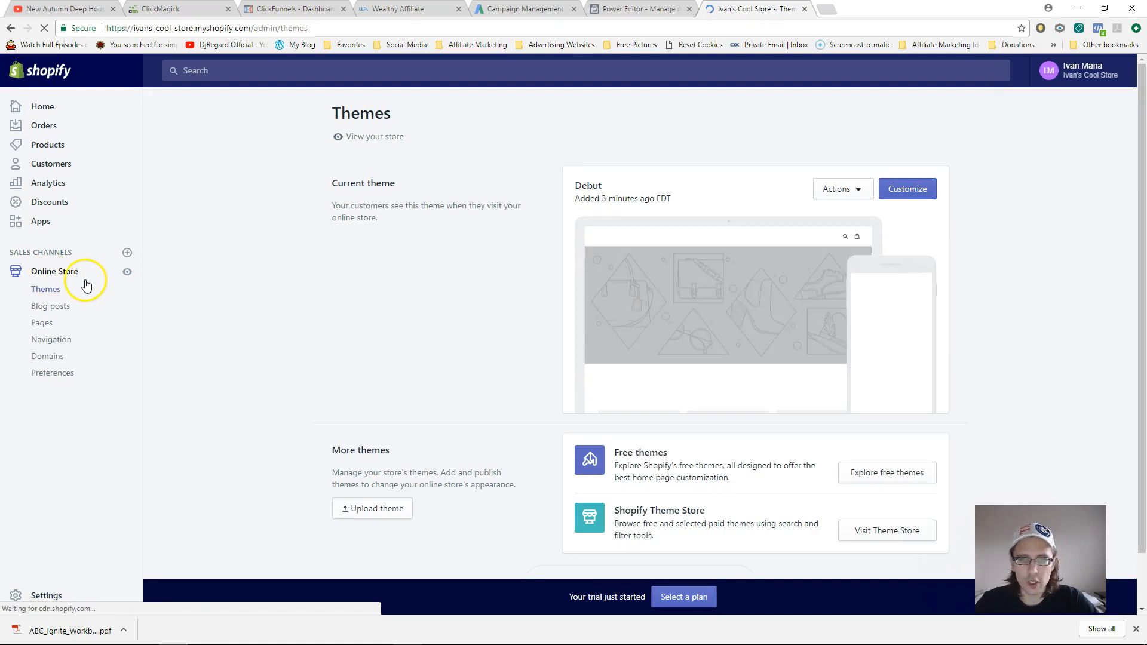
- Preview the live Debut storefront with its placeholder content and store name, then close the preview
left_click(127, 273)
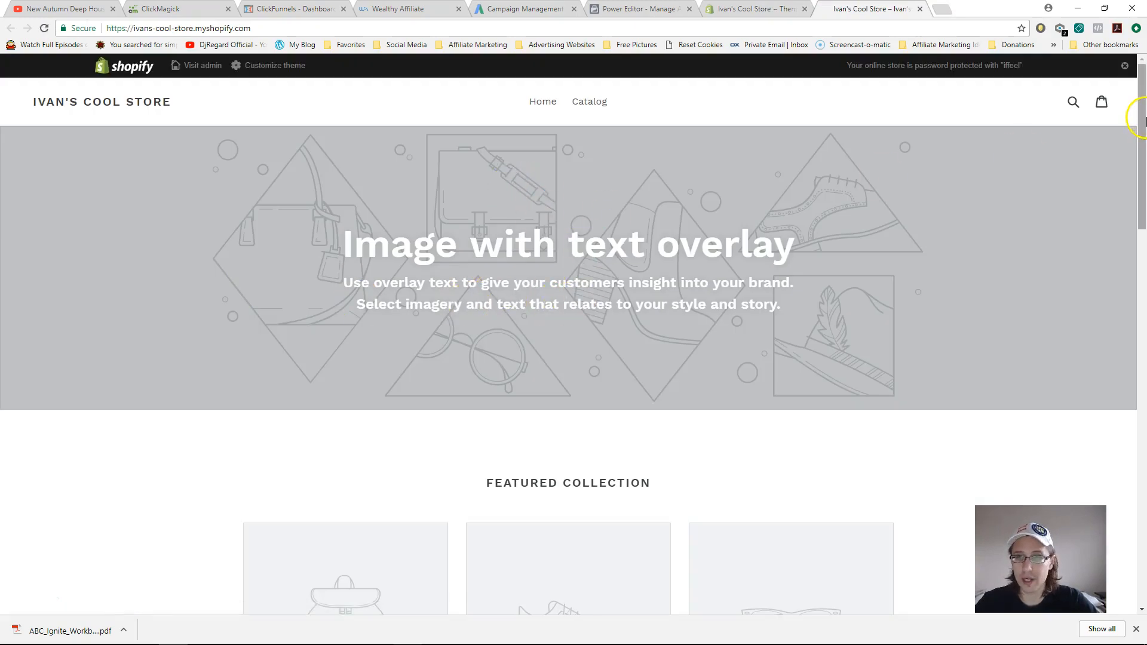
left_click_drag(1142, 127, 1123, 110)
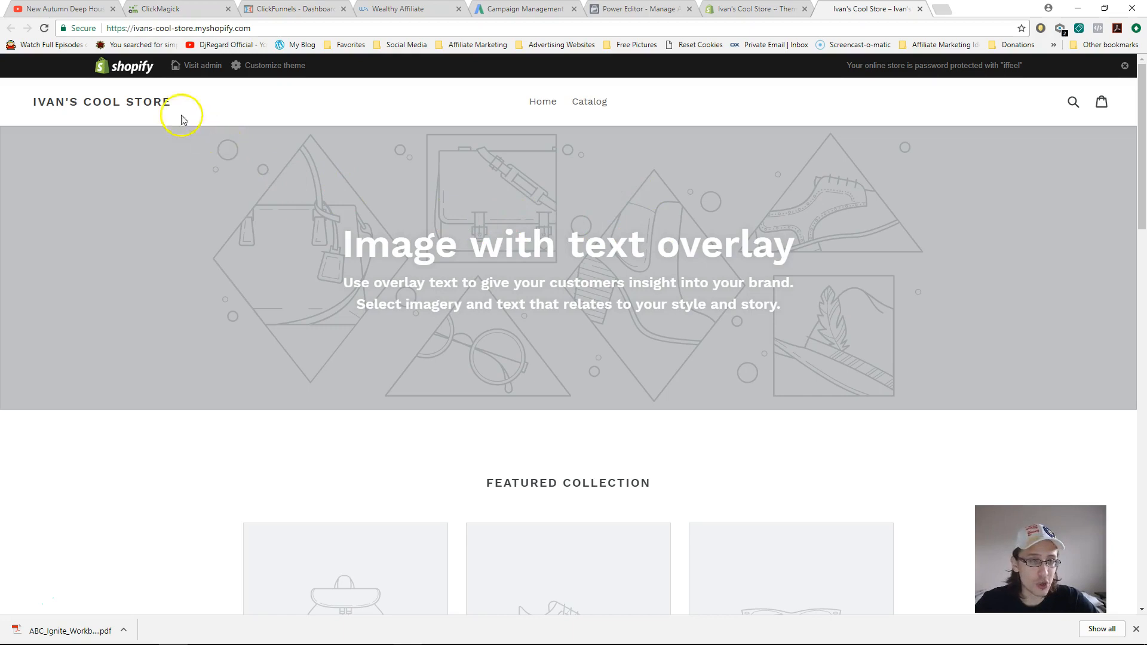
left_click_drag(182, 106, 30, 99)
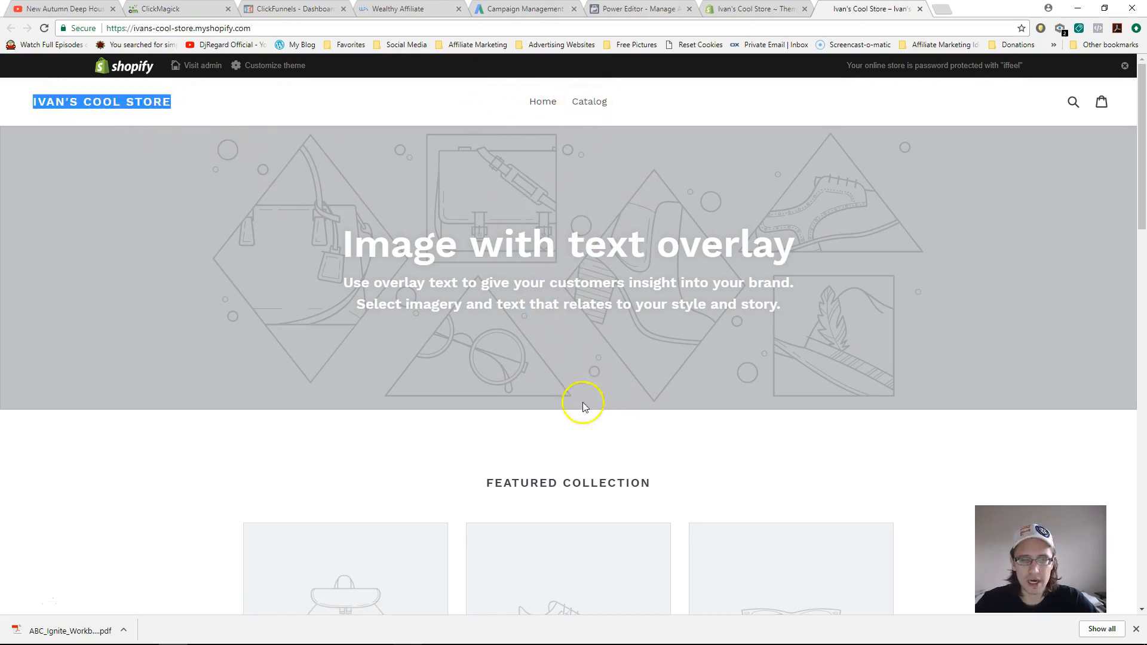
left_click(1134, 248)
left_click(1134, 128)
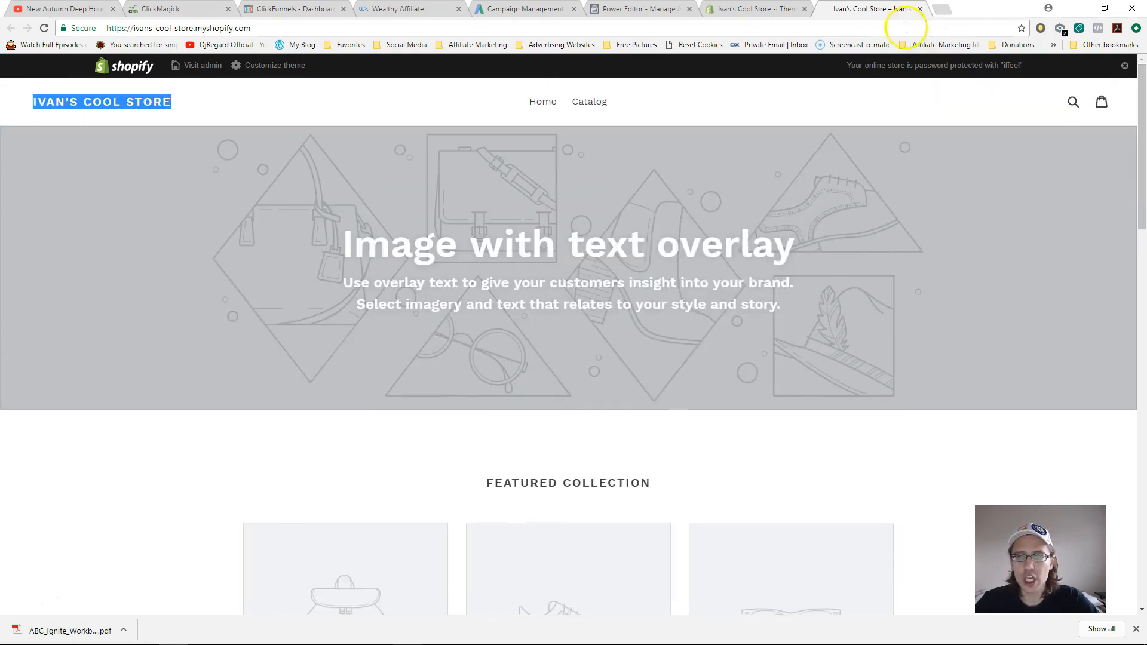
left_click(920, 9)
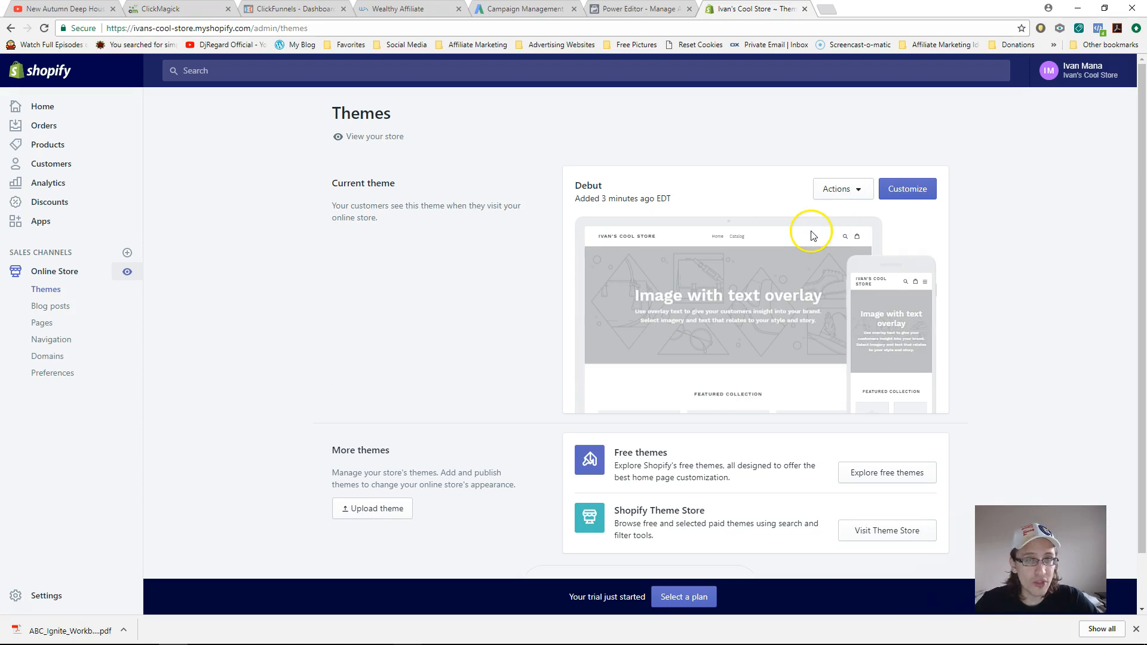
- Leave the Debut editor for the Themes page and glance through the free themes gallery
left_click(908, 189)
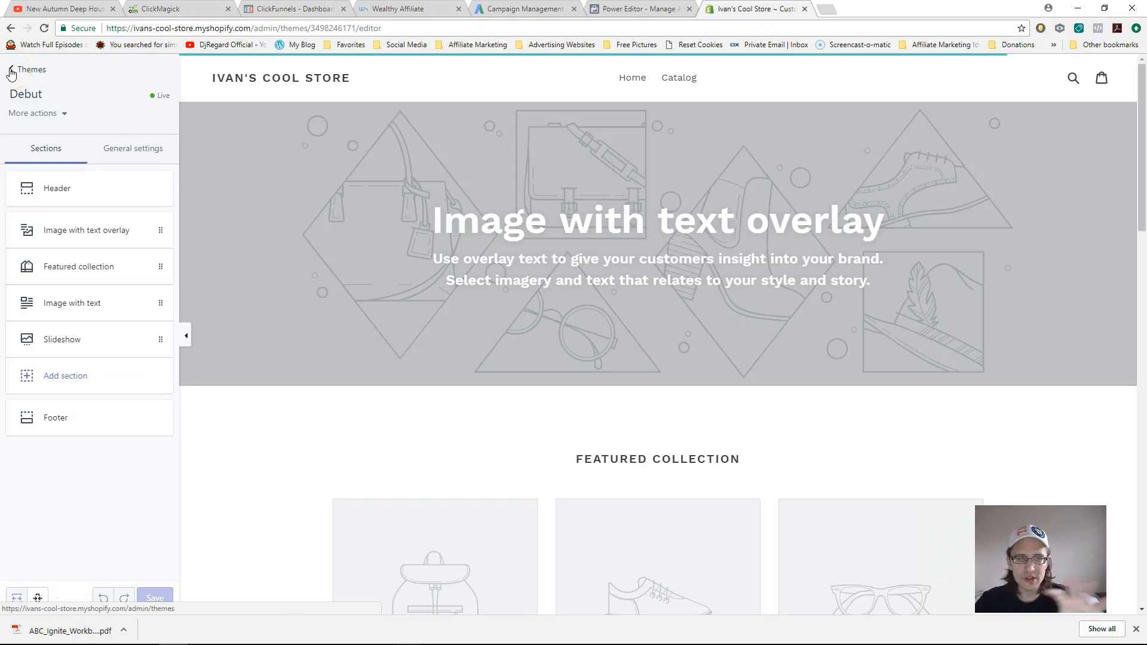
left_click(10, 71)
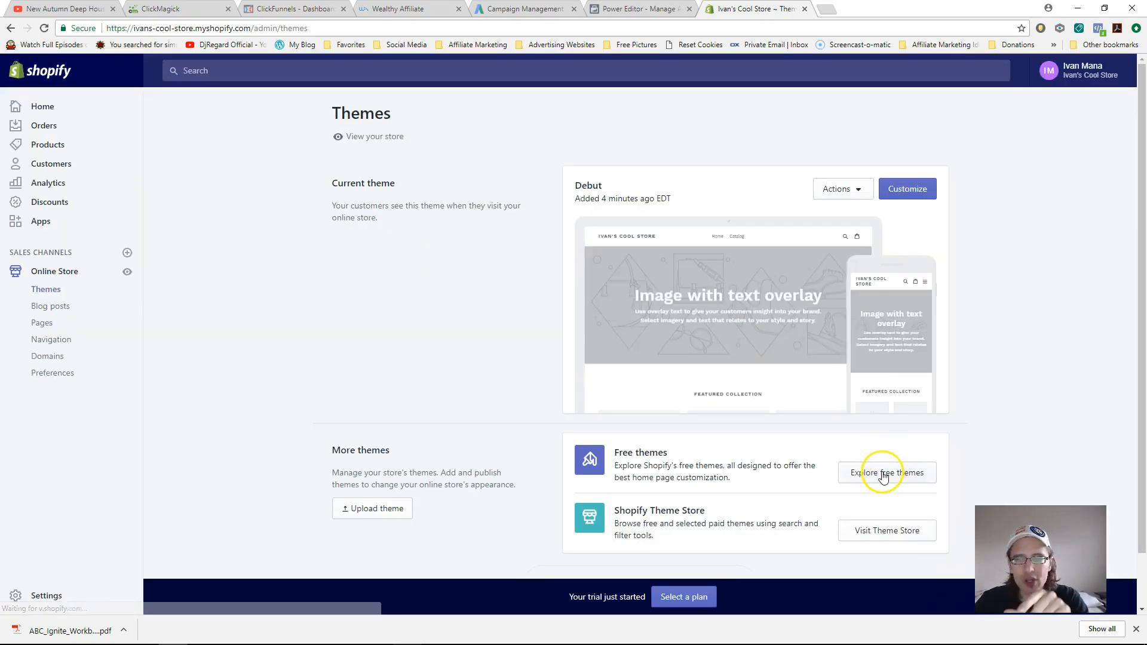
left_click(881, 472)
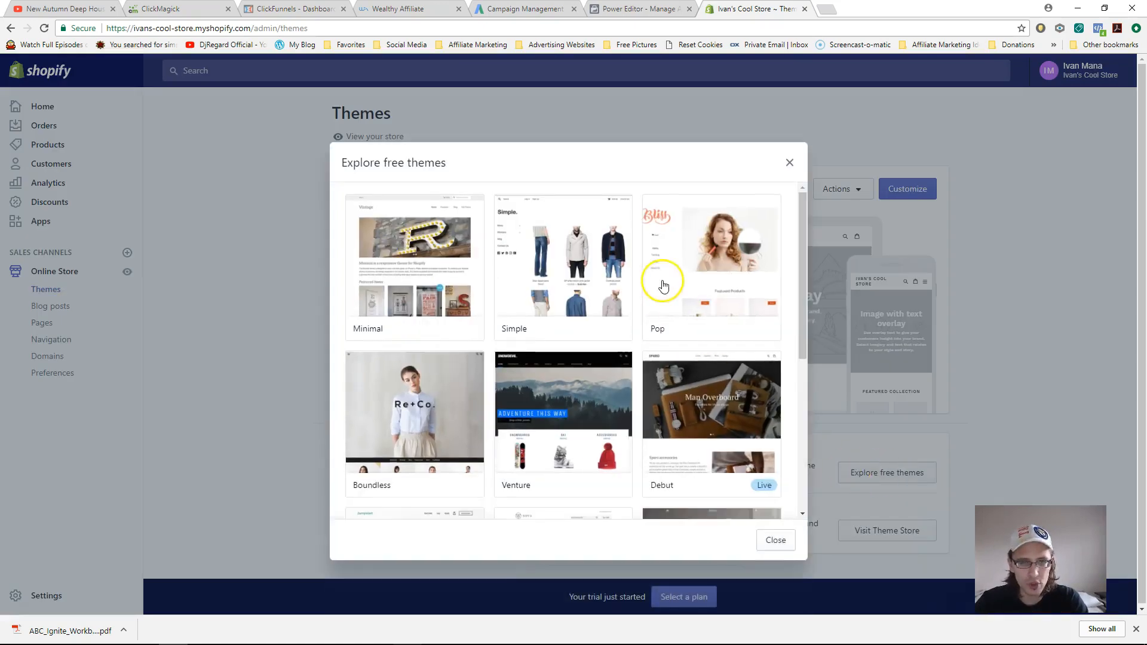
left_click_drag(795, 239, 788, 400)
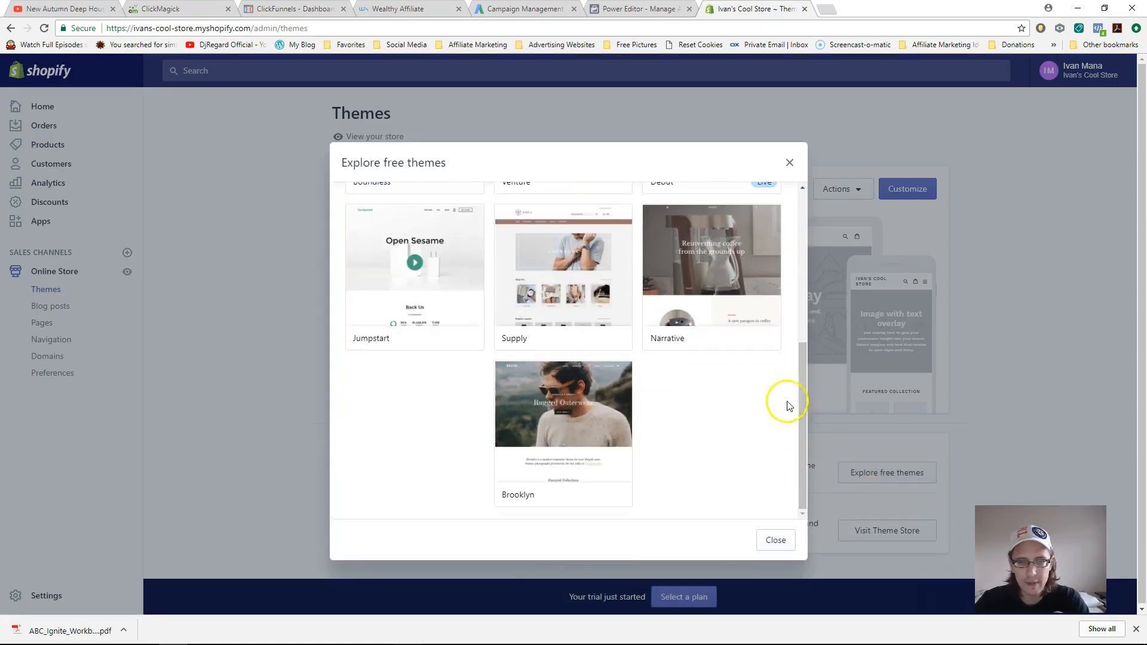
left_click(774, 540)
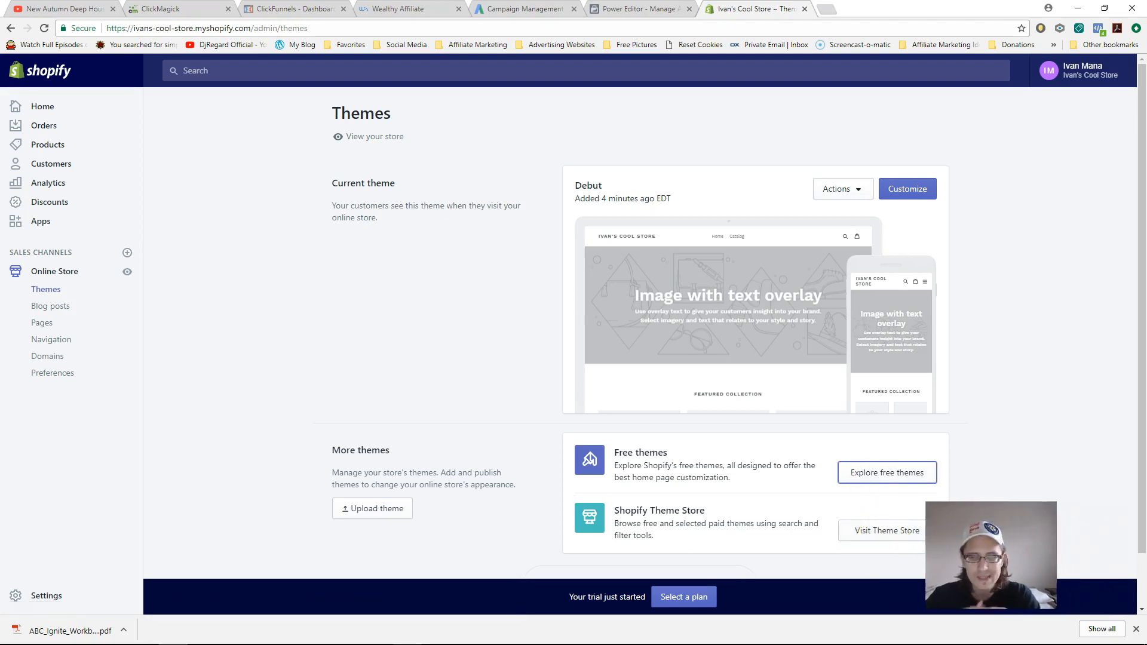
- Reopen the free themes gallery, view the Jumpstart theme's details, then close the gallery
left_click(860, 473)
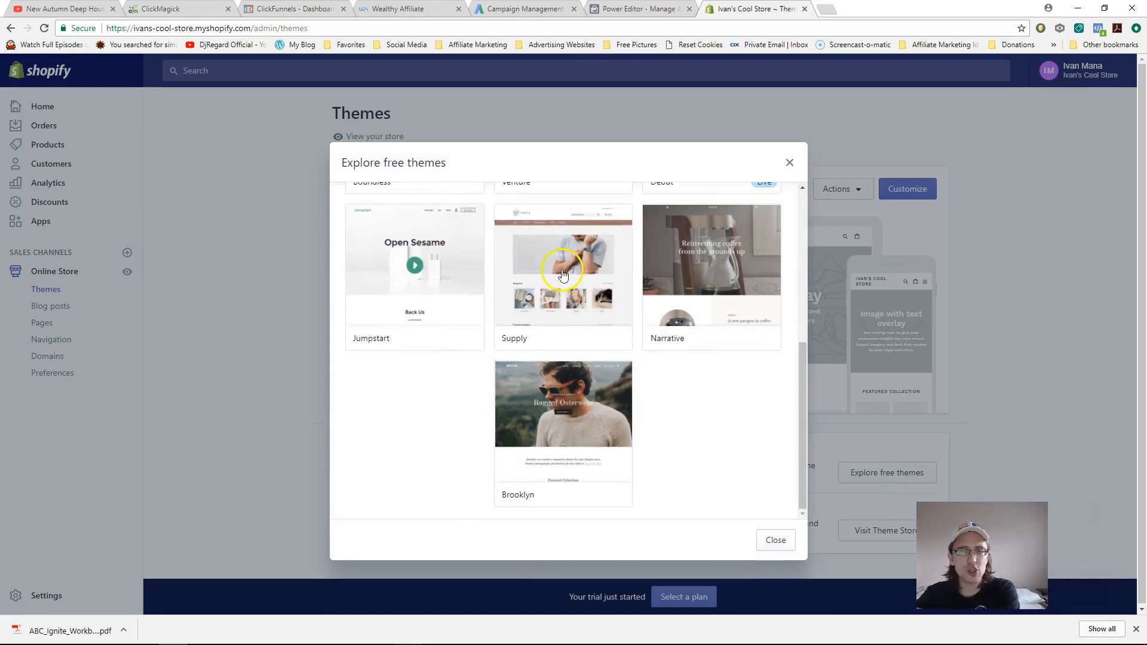
left_click(409, 282)
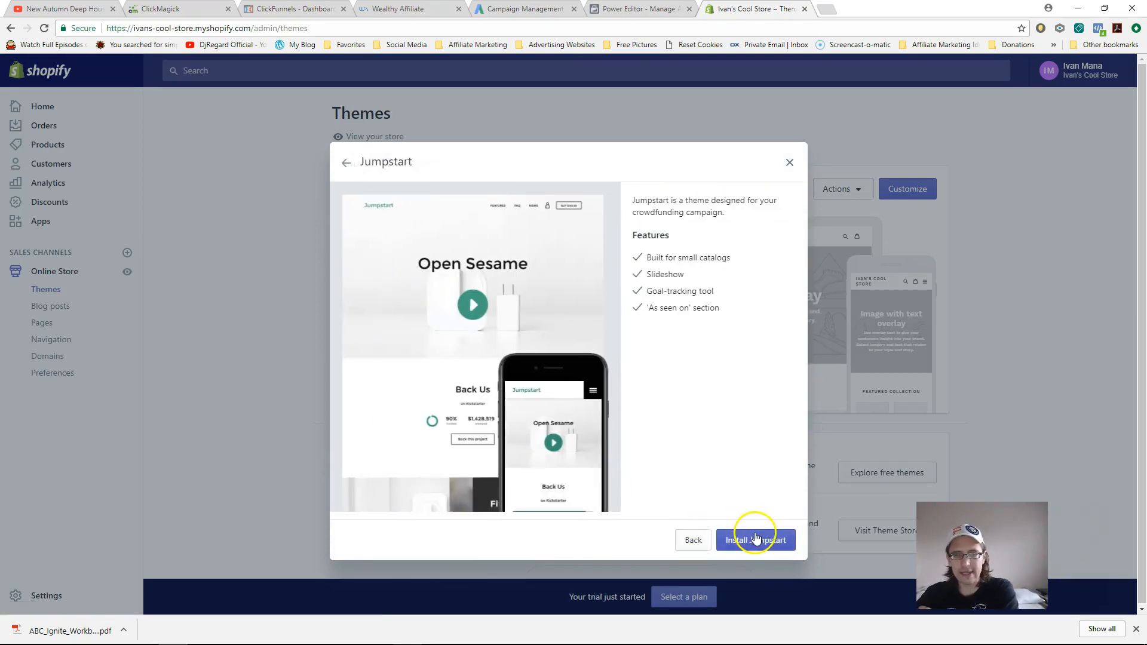
left_click(693, 539)
left_click(788, 165)
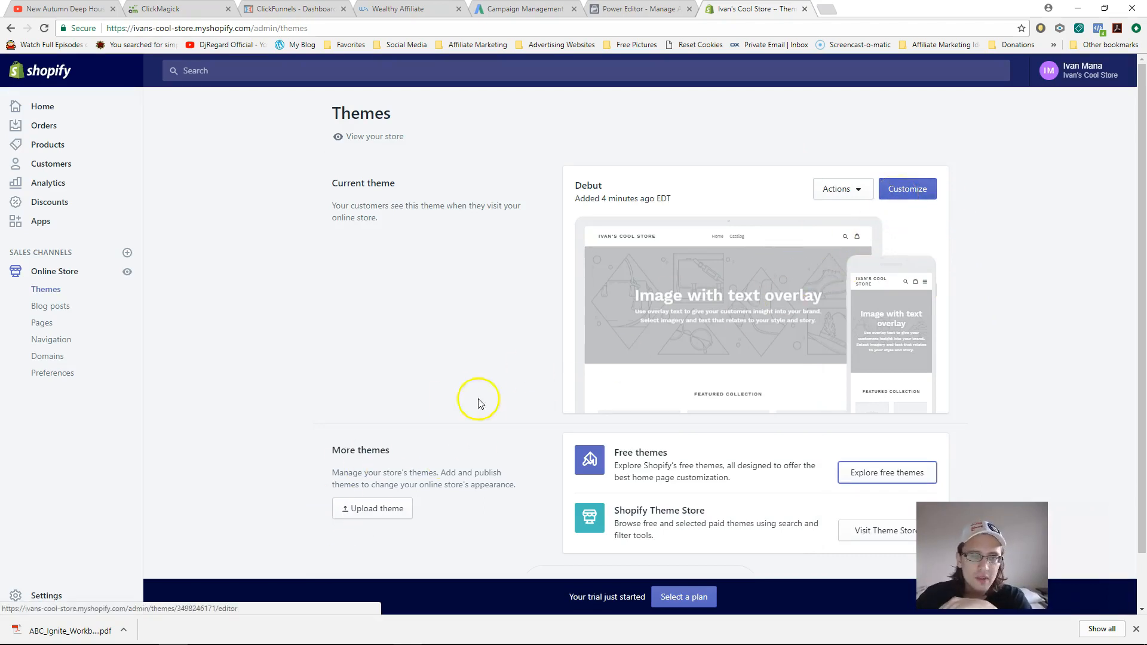
- In the Debut editor, try the overlay banner's image alignments and leave it at Middle
left_click(909, 189)
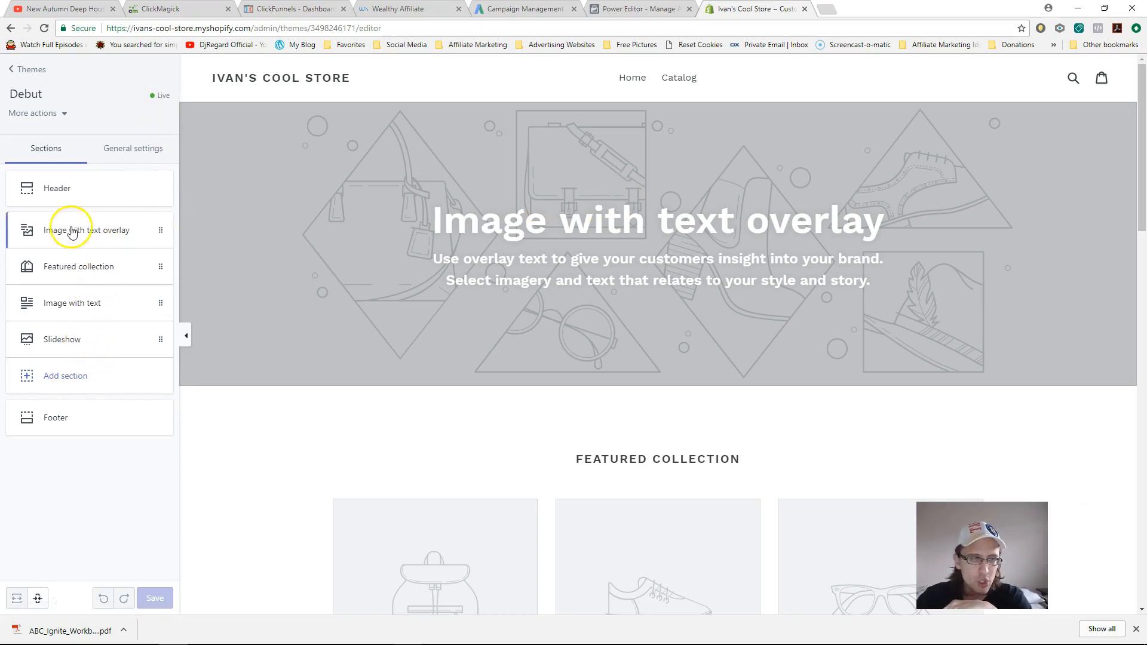
left_click_drag(437, 224, 862, 224)
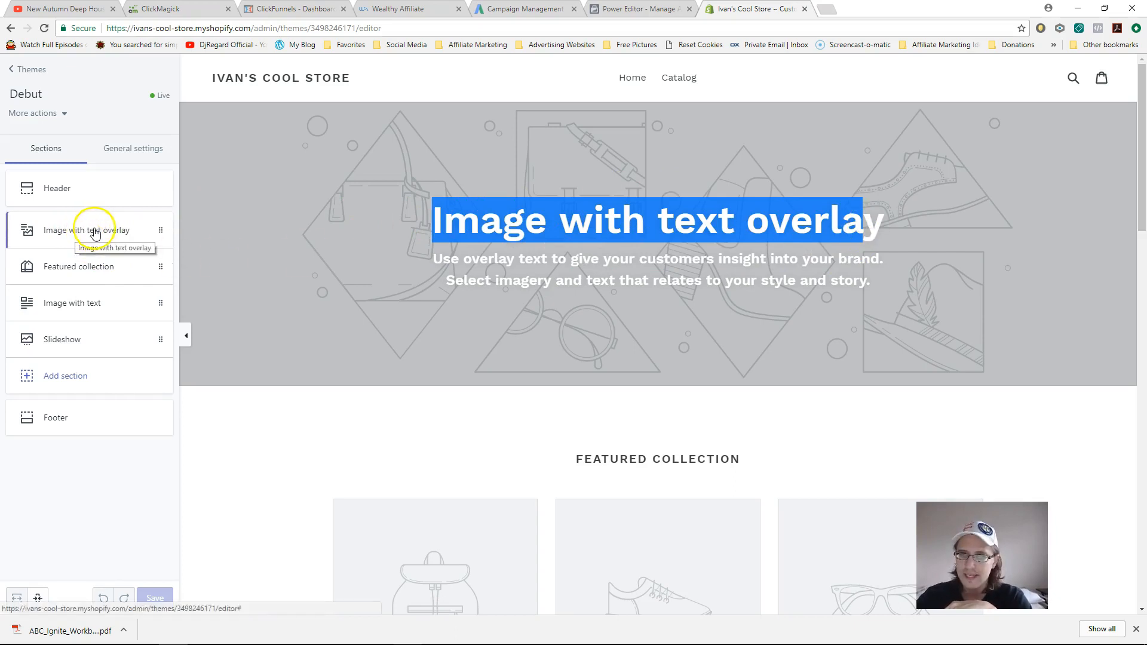
left_click(83, 233)
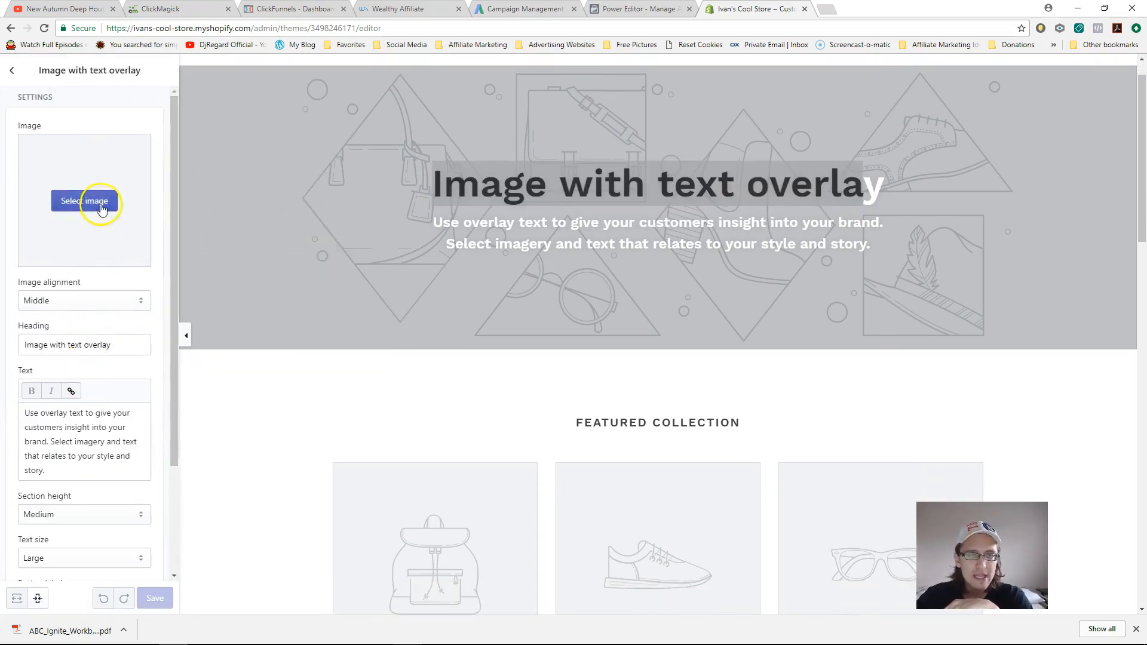
left_click(66, 301)
left_click(54, 313)
left_click(69, 301)
left_click(59, 340)
left_click(62, 308)
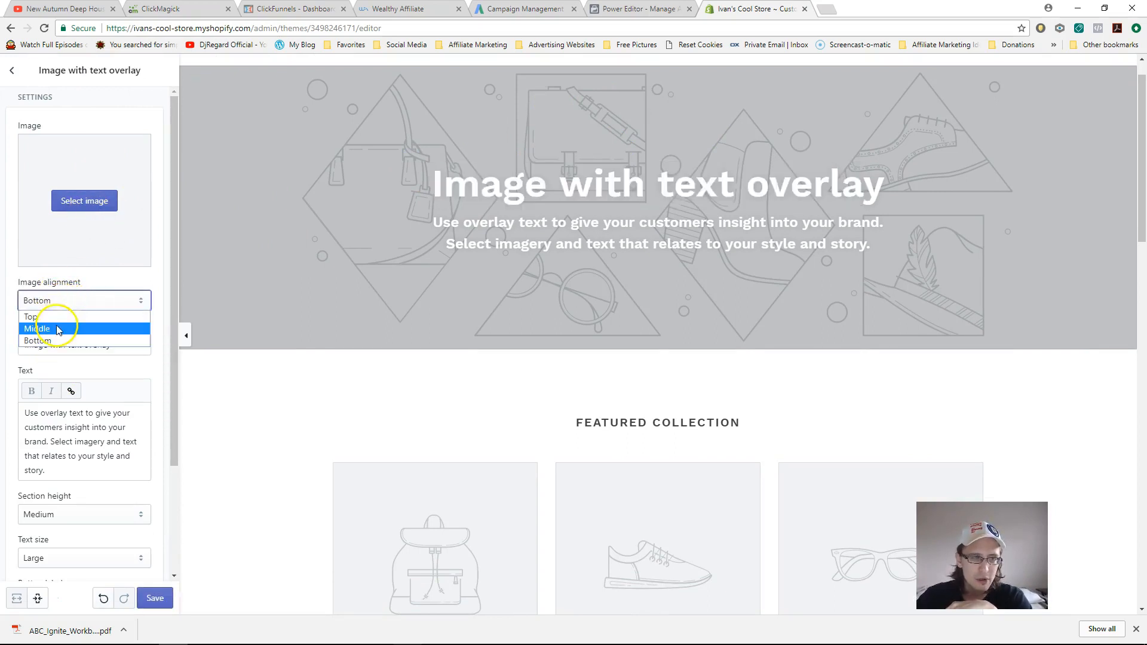
left_click(60, 329)
- Replace the banner heading with 'Hi' and its text with 'Hello'
triple_click(63, 347)
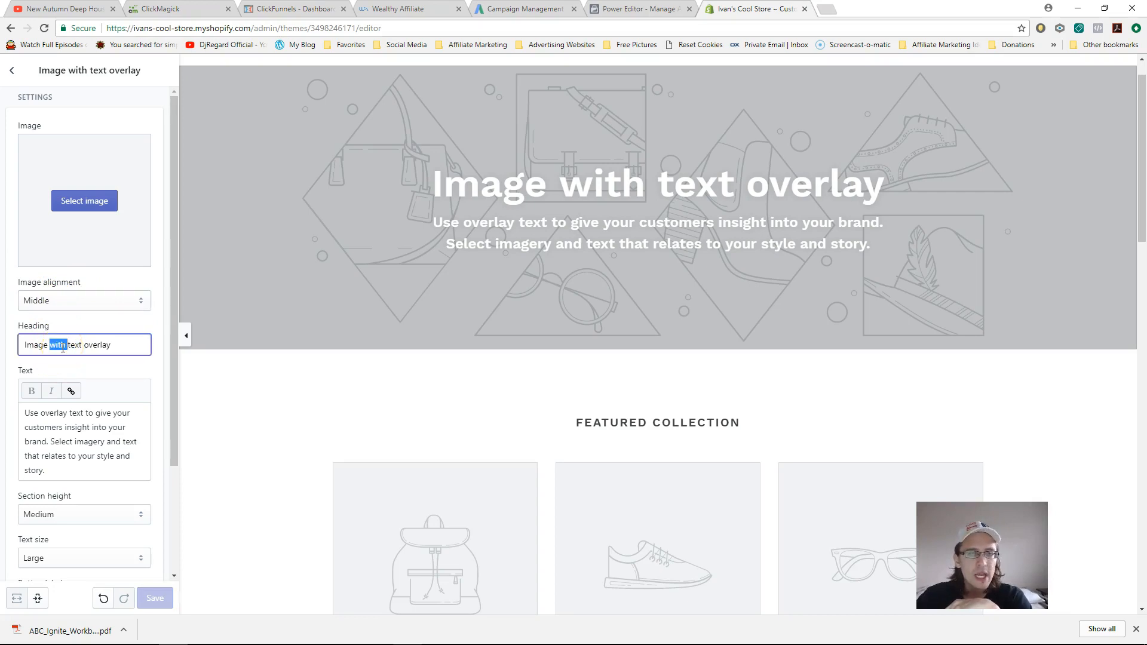
type("Hi")
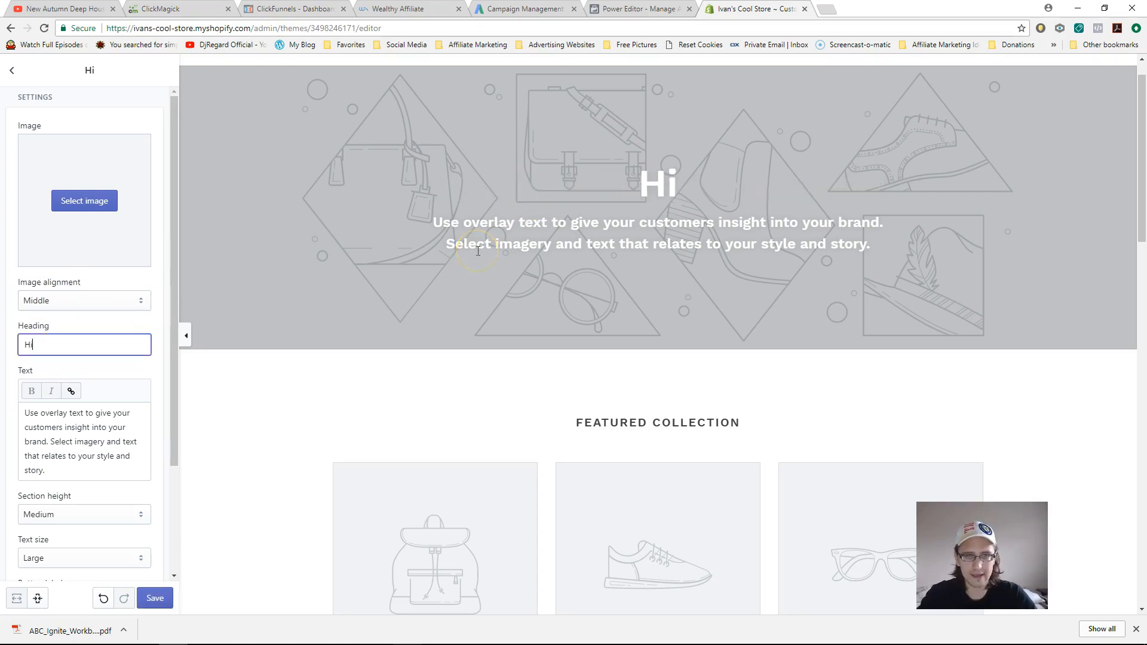
triple_click(63, 442)
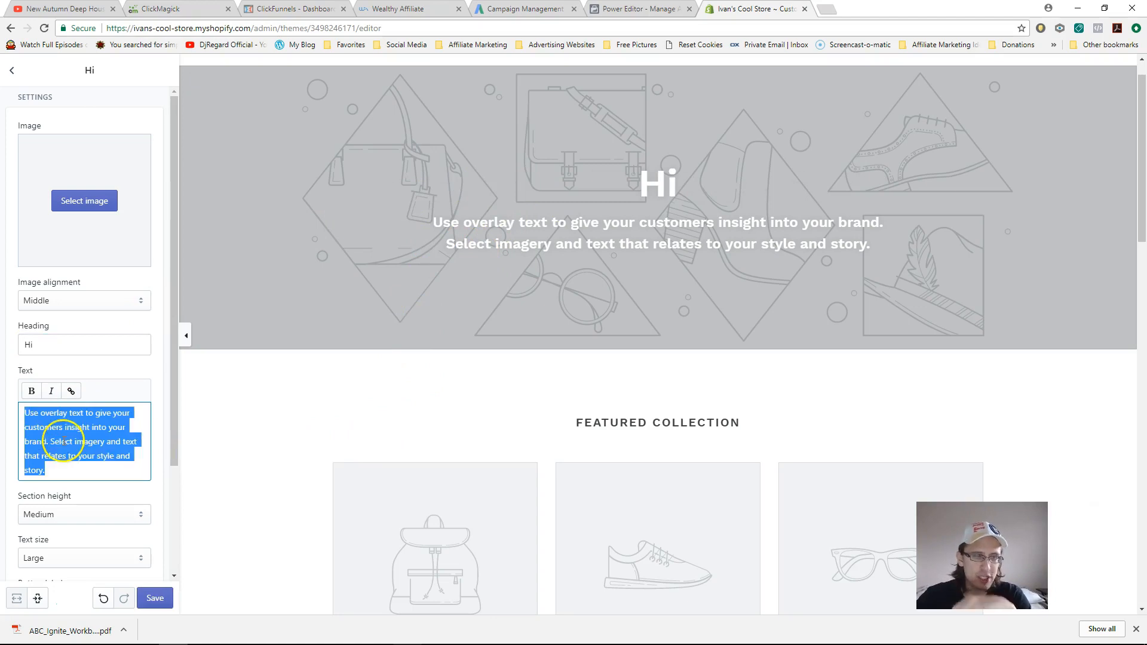
type("Hello")
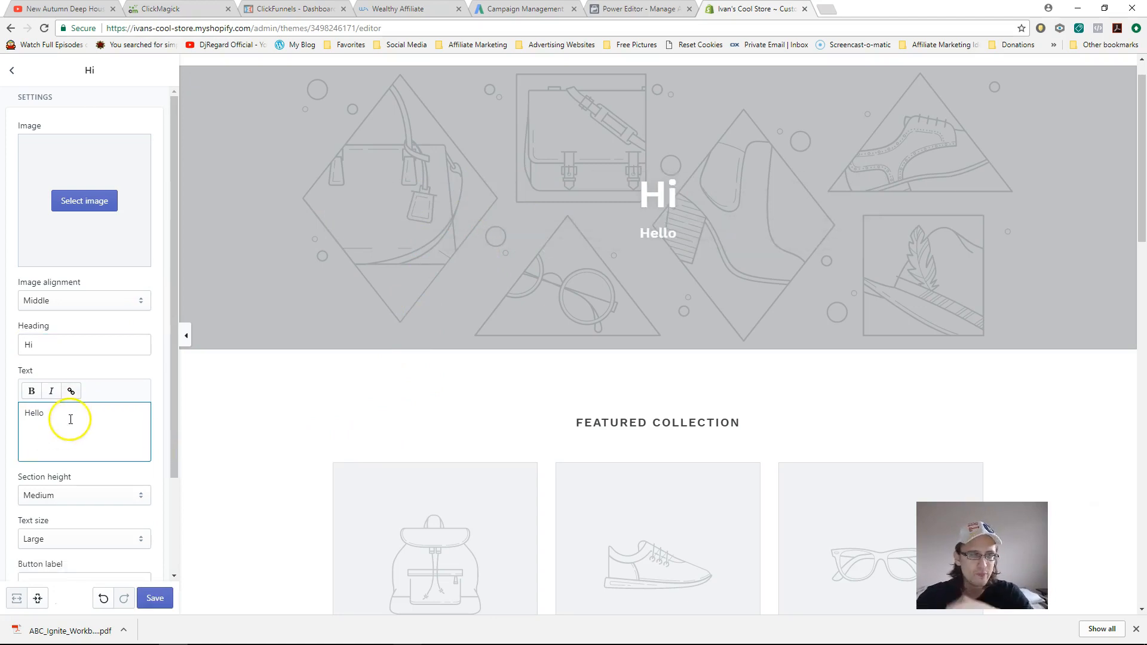
- Try Small, Extra Small and Extra Large banner heights, then settle on Medium
scroll(60, 430, "down", 1)
left_click(59, 436)
left_click(66, 461)
left_click(59, 442)
left_click(57, 453)
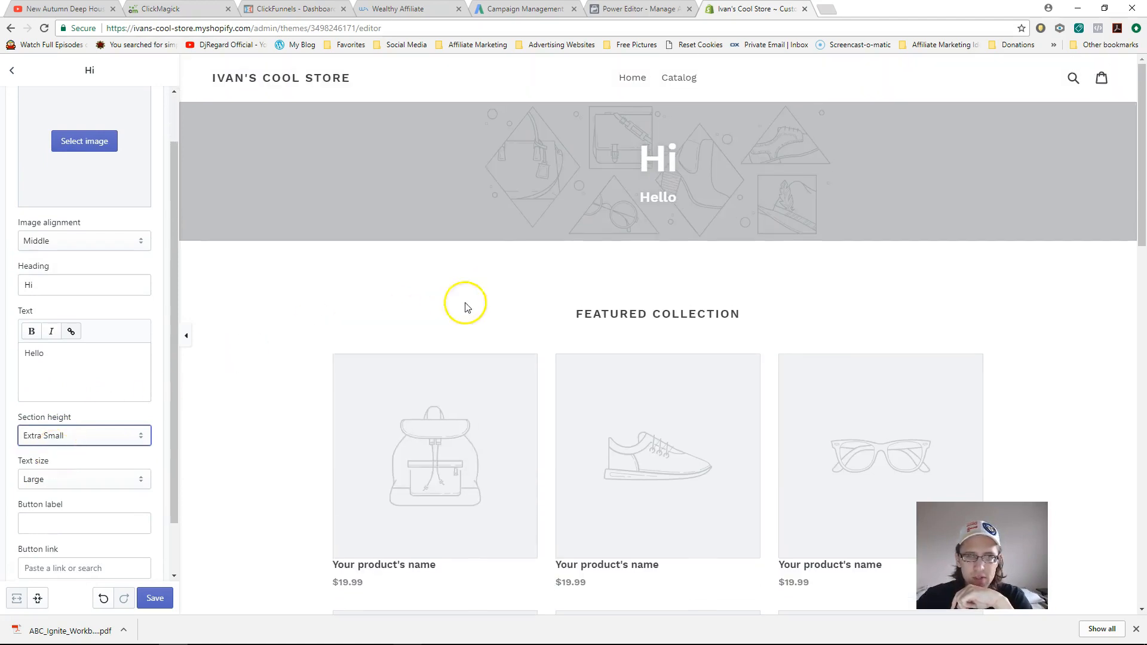
left_click(41, 442)
left_click(43, 502)
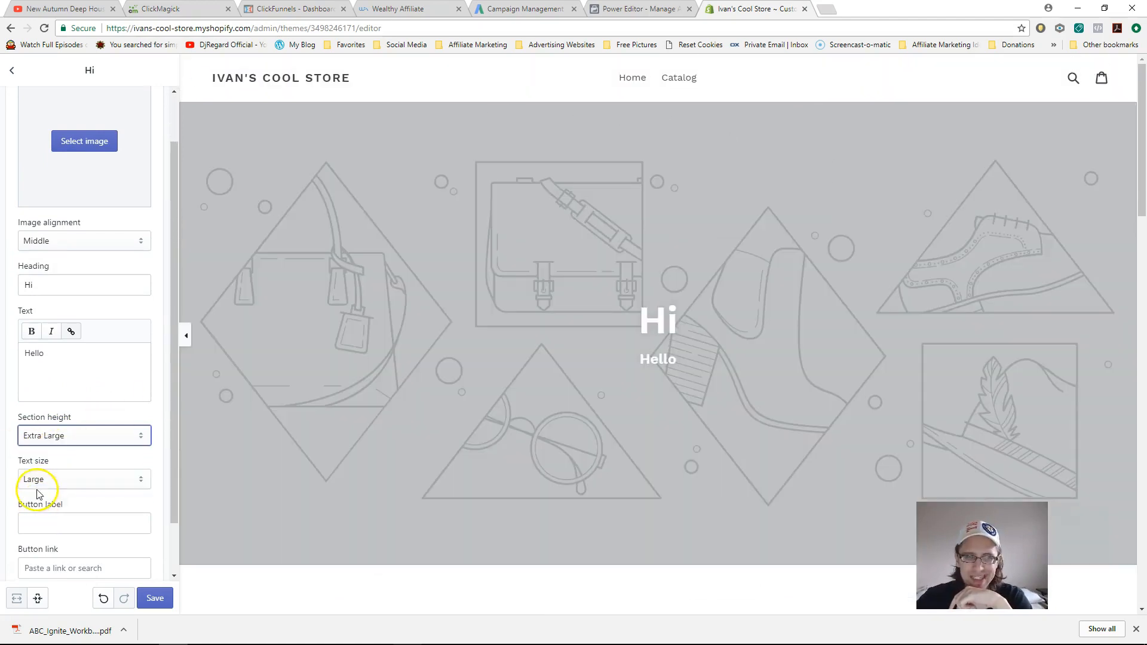
left_click(74, 437)
left_click(60, 476)
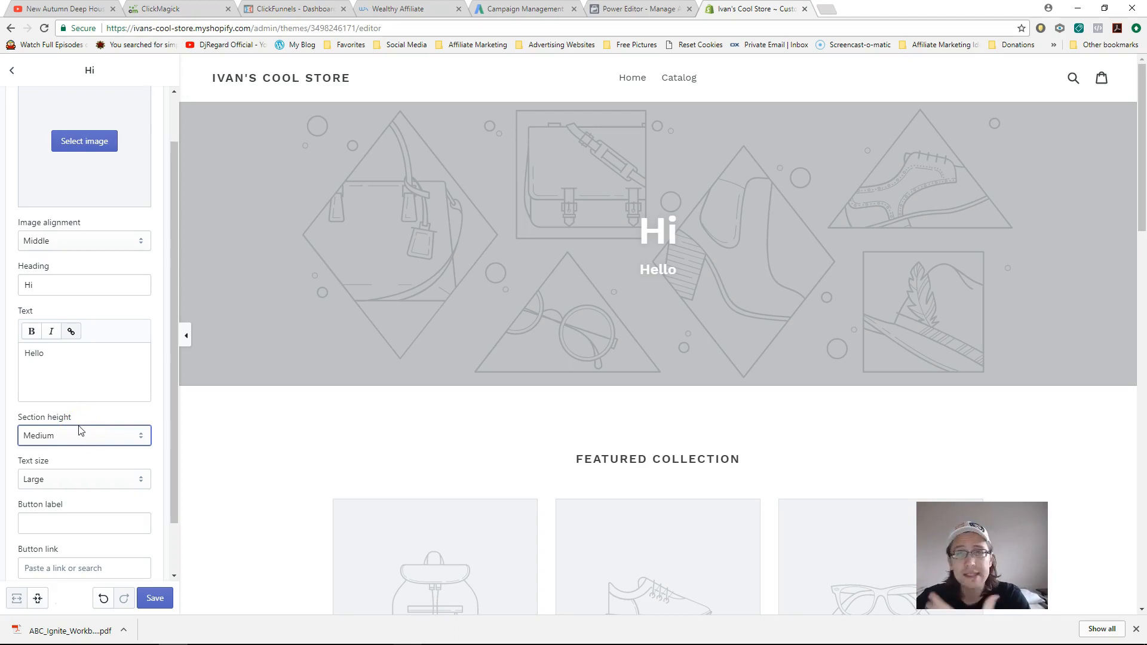
scroll(29, 435, "down", 1)
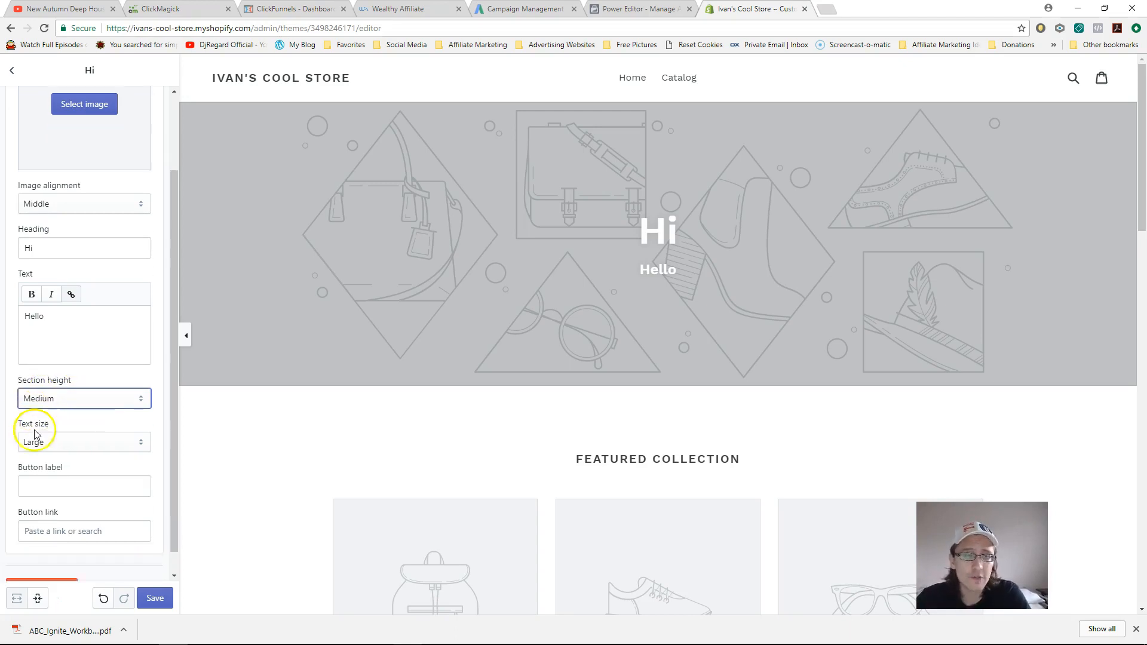
- Link the banner button to Collections > All Collections, label it 'Click Here', and follow it
left_click(76, 509)
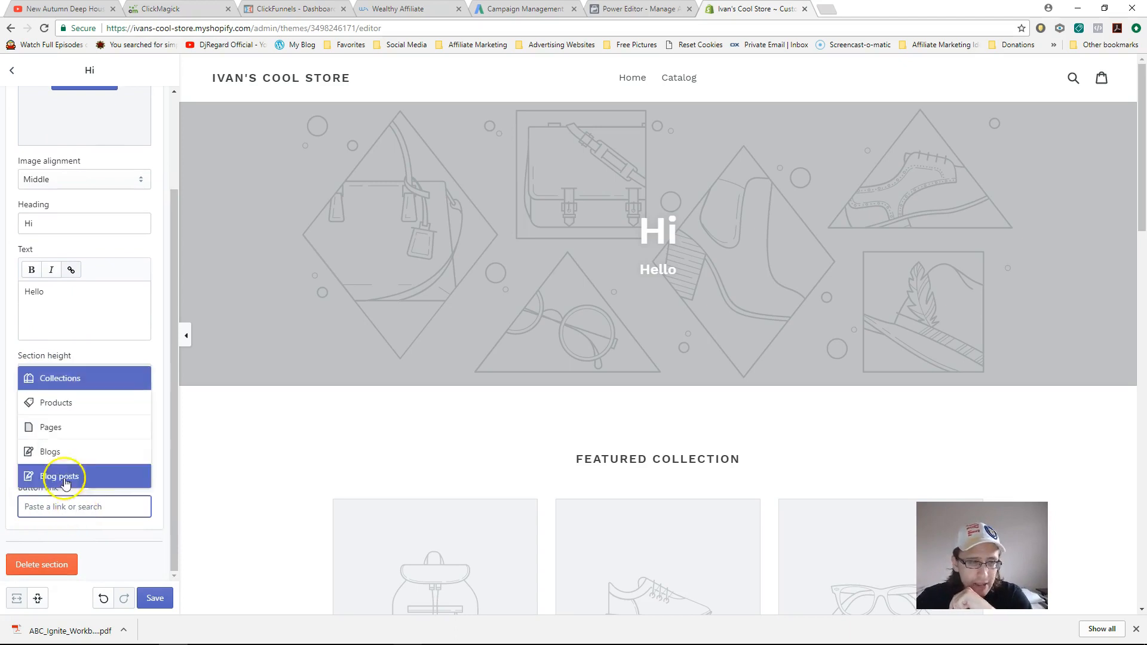
left_click(70, 428)
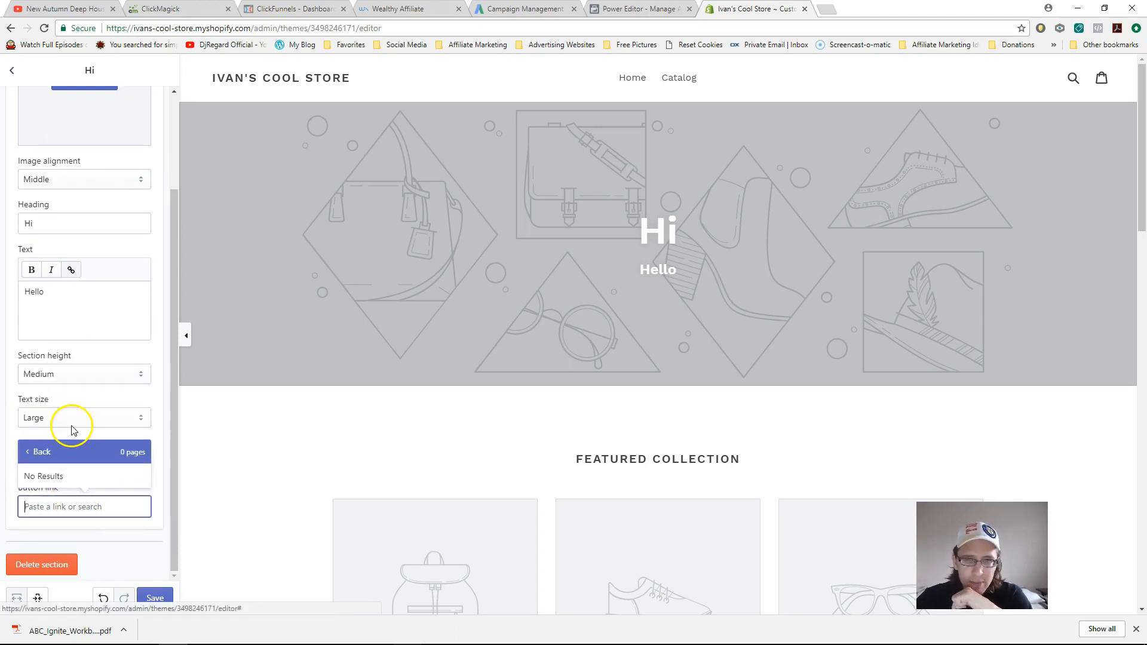
left_click(56, 454)
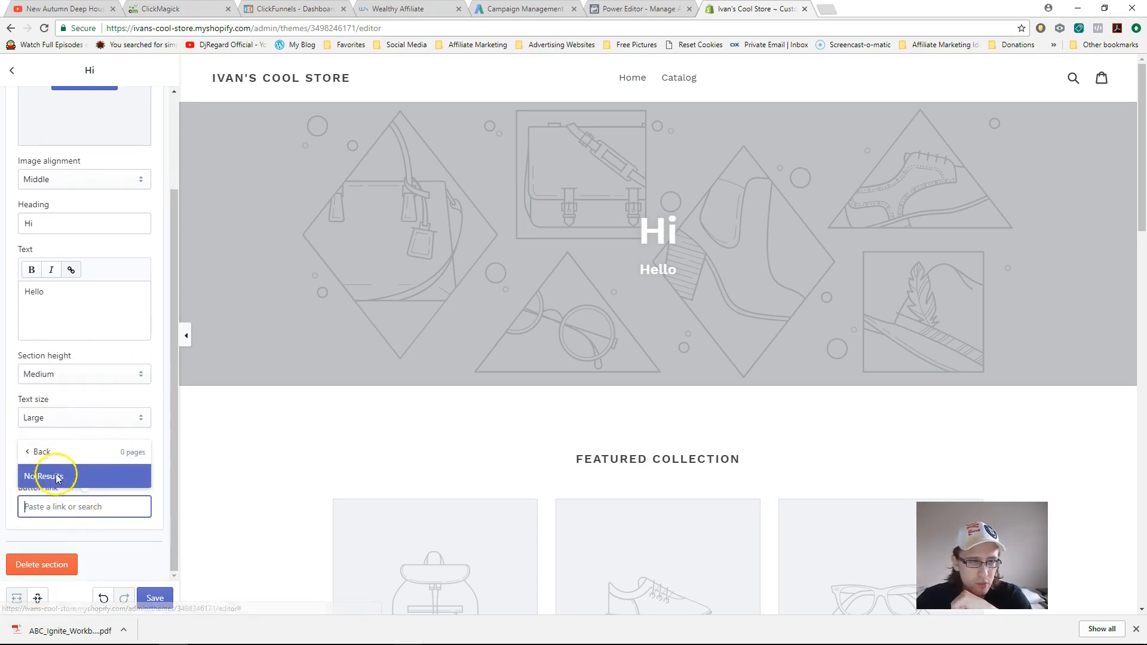
left_click(74, 427)
left_click(56, 451)
left_click(69, 507)
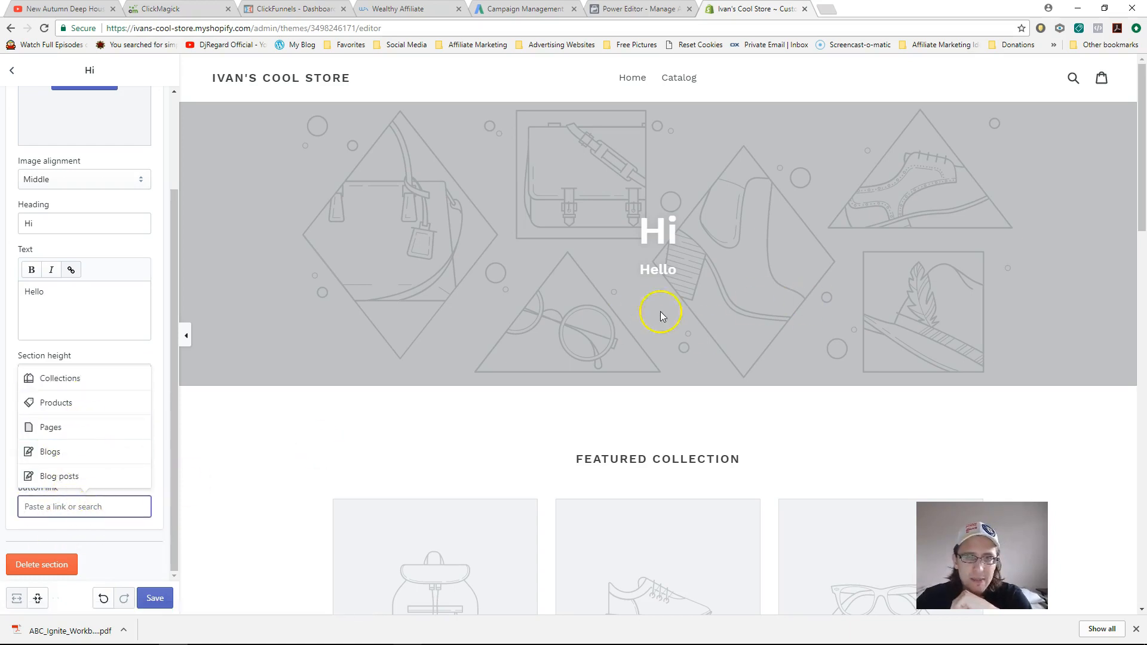
left_click(57, 477)
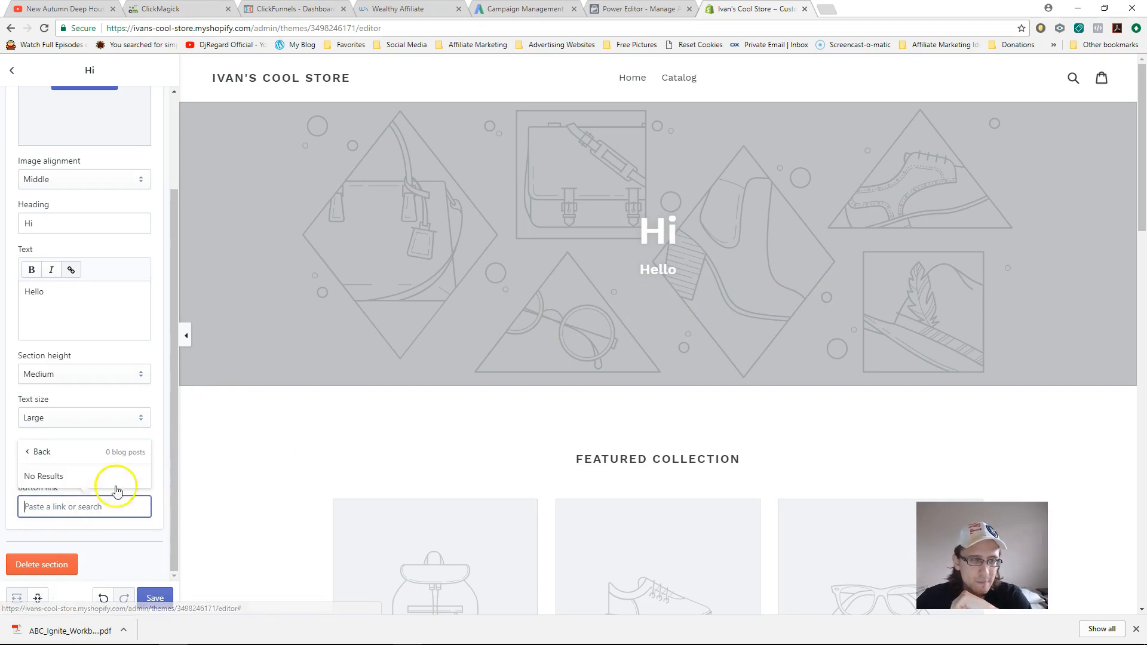
left_click(59, 452)
left_click(81, 382)
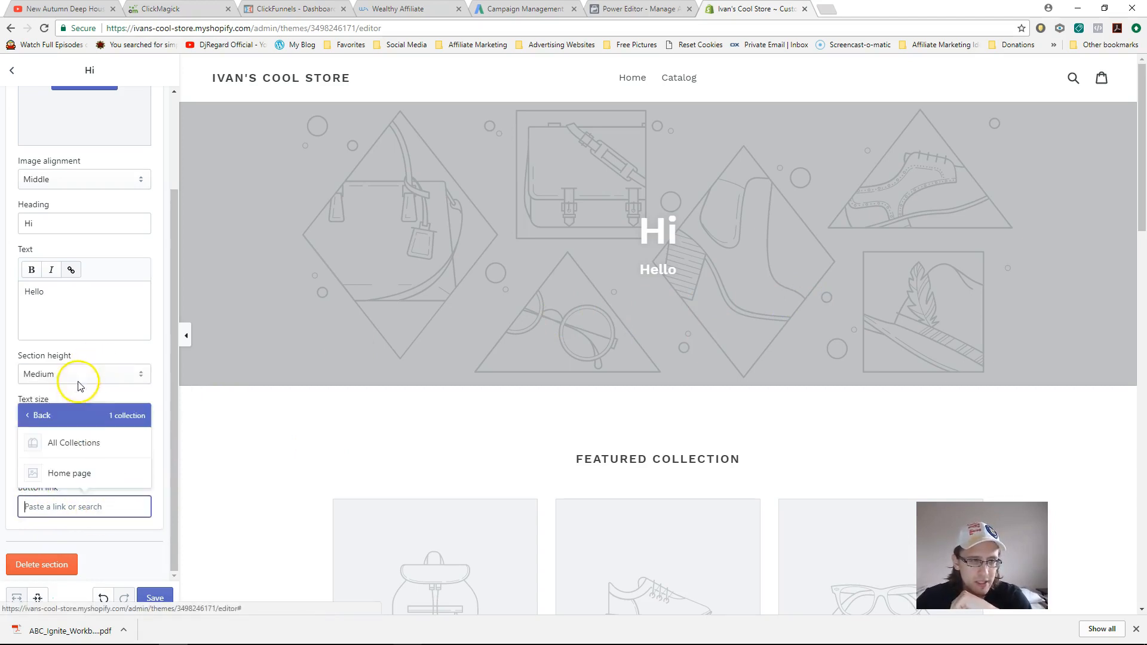
left_click(81, 445)
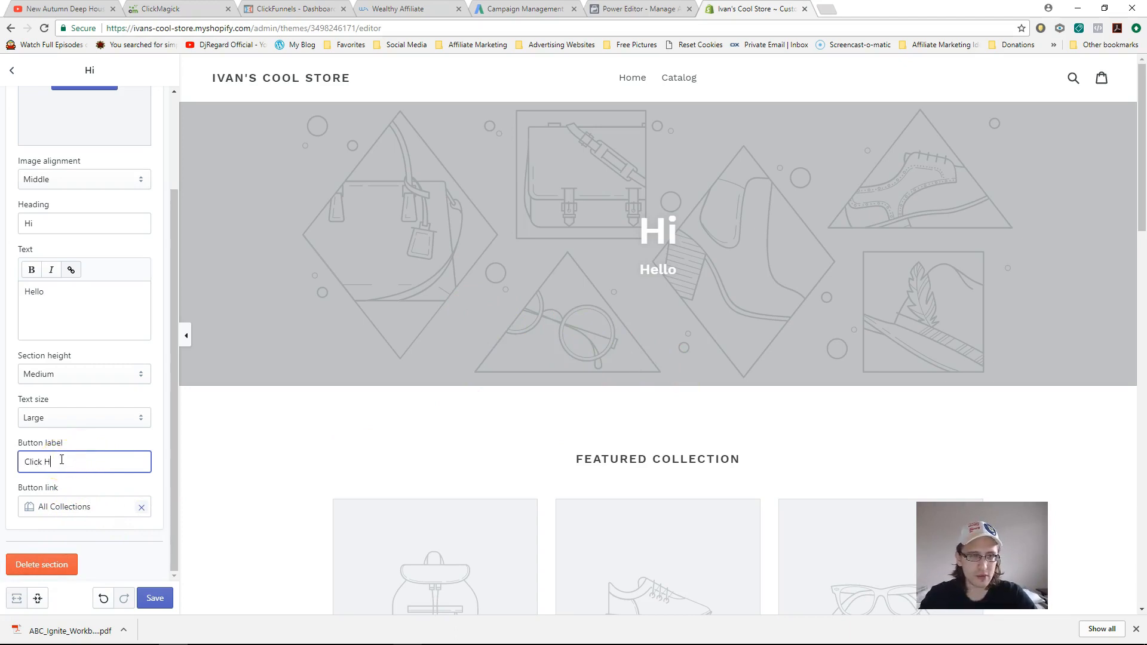
left_click(65, 320)
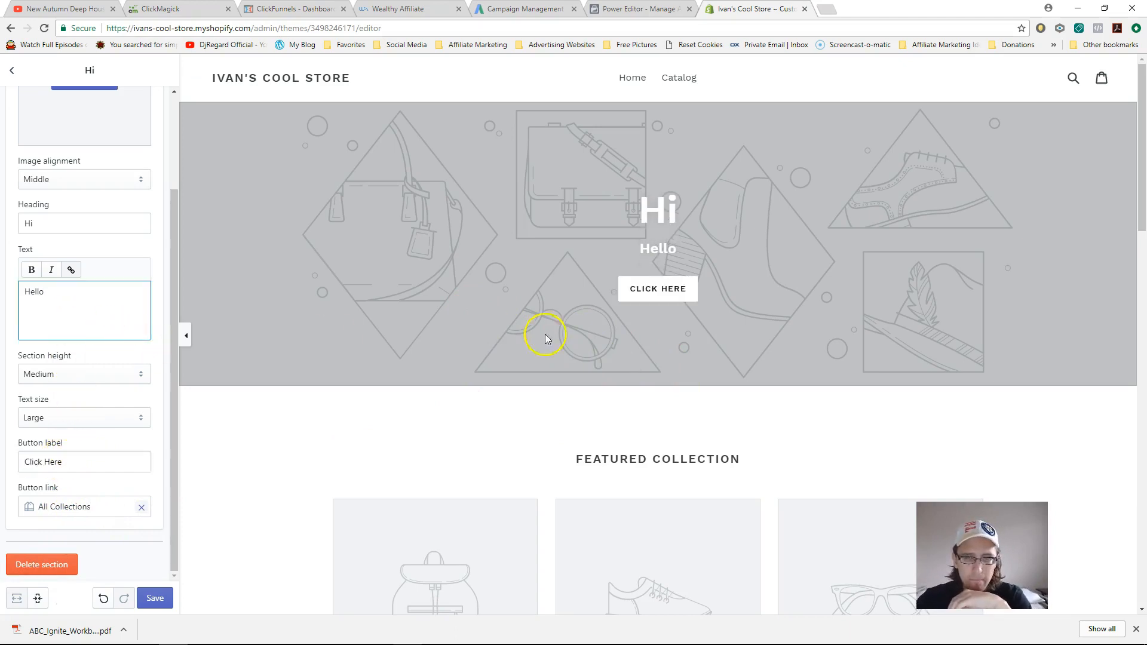
left_click(660, 297)
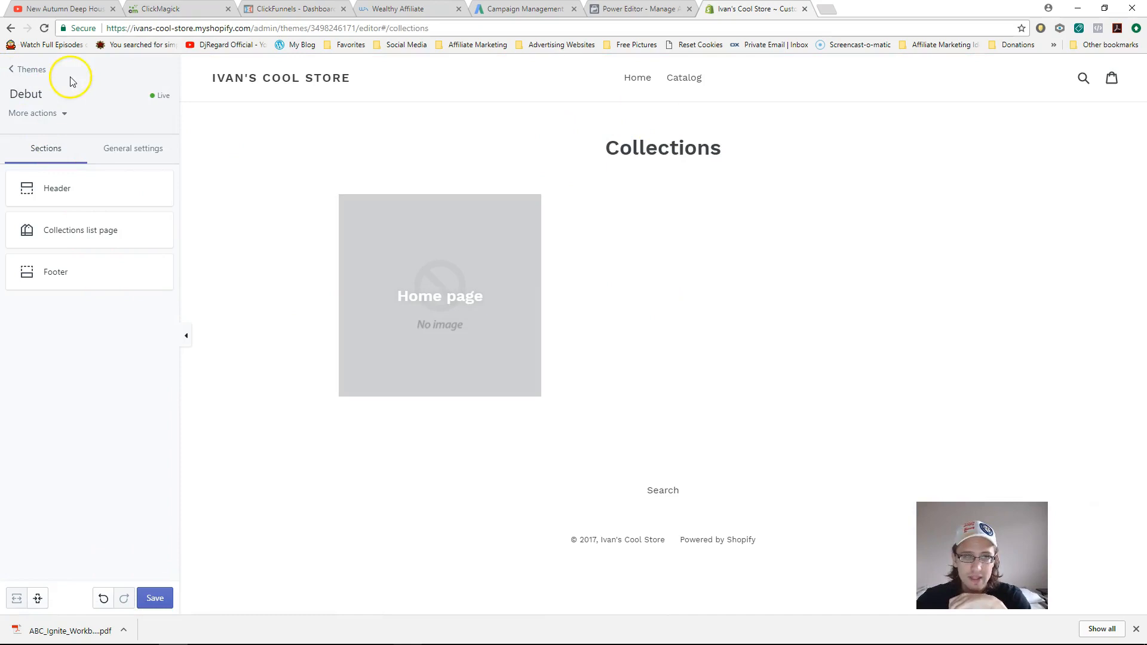
- Leave the Collections template for the Themes list and reopen Debut's editor on the home page
left_click(28, 75)
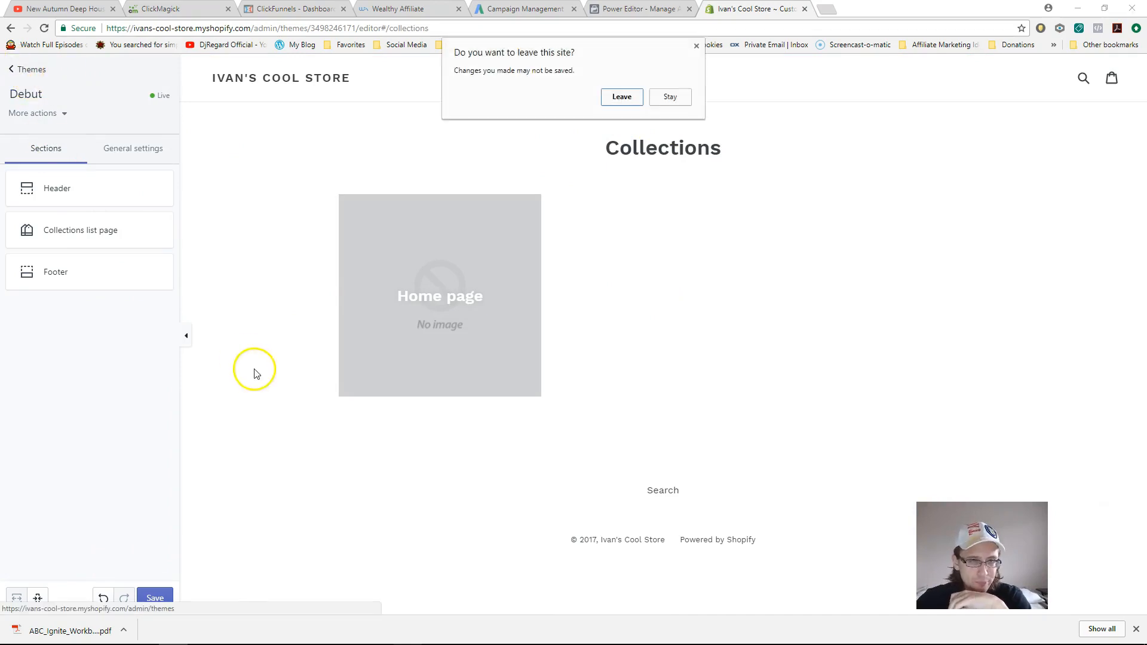
left_click(621, 97)
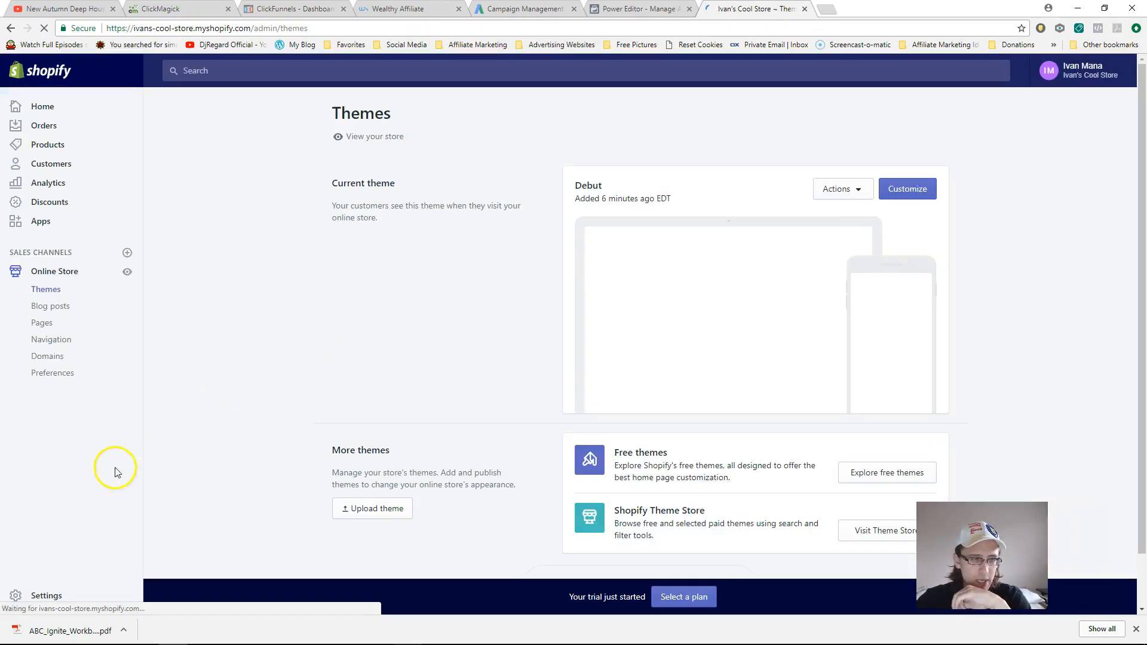
left_click(918, 190)
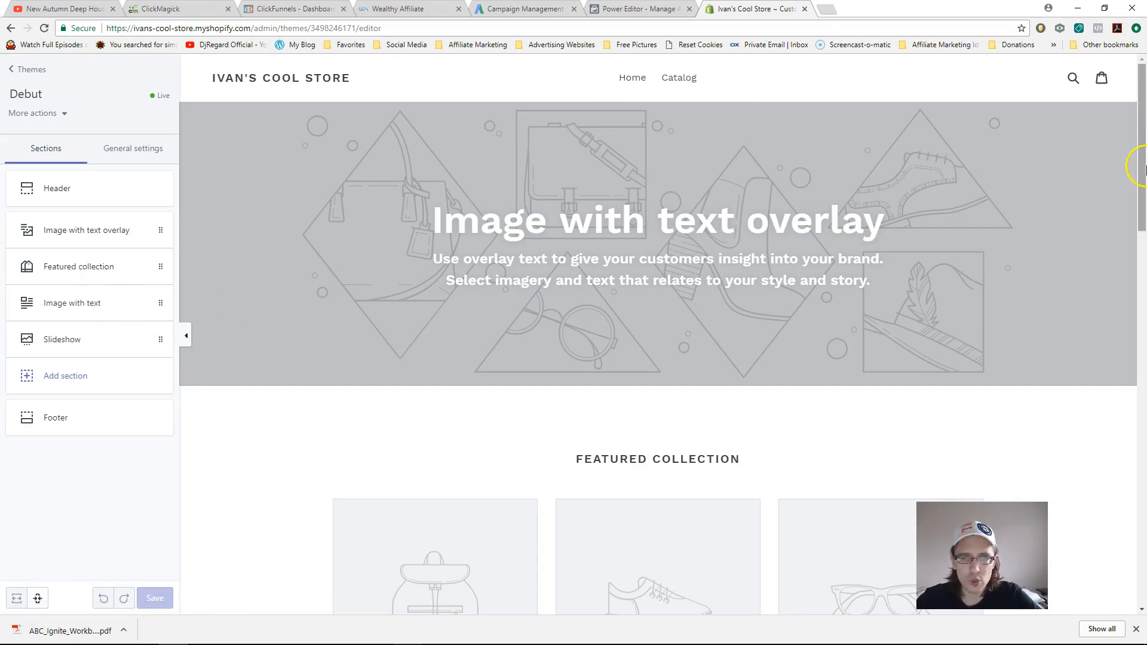
- Inspect the Image with text and Slideshow sections, previewing the second slide
left_click_drag(1139, 206, 1139, 404)
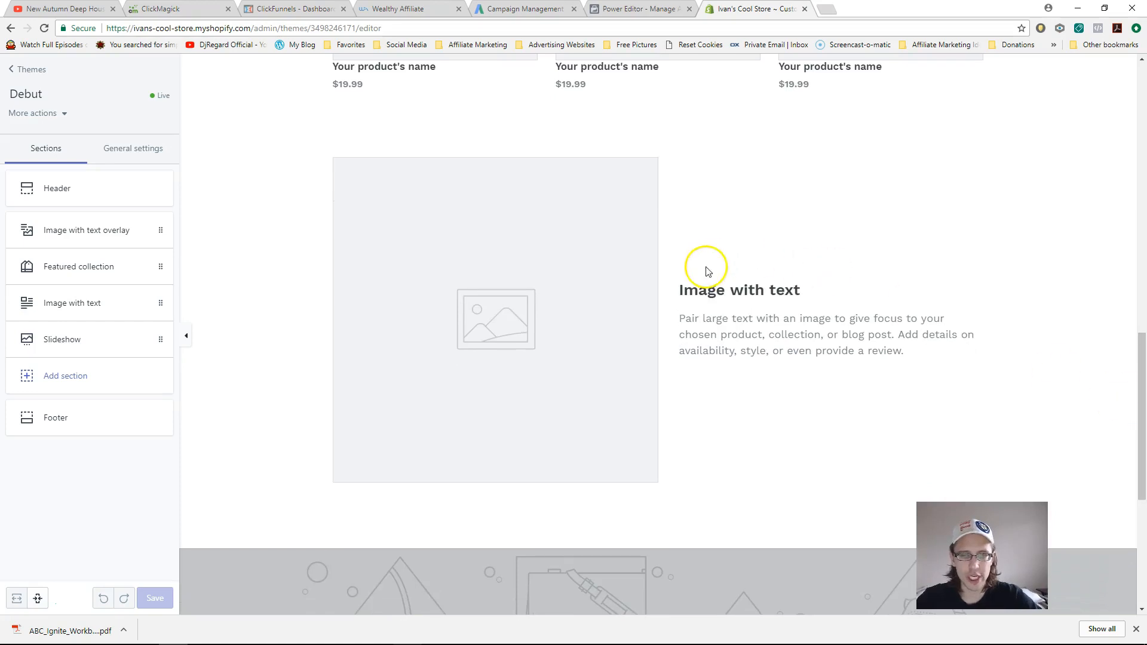
left_click(87, 311)
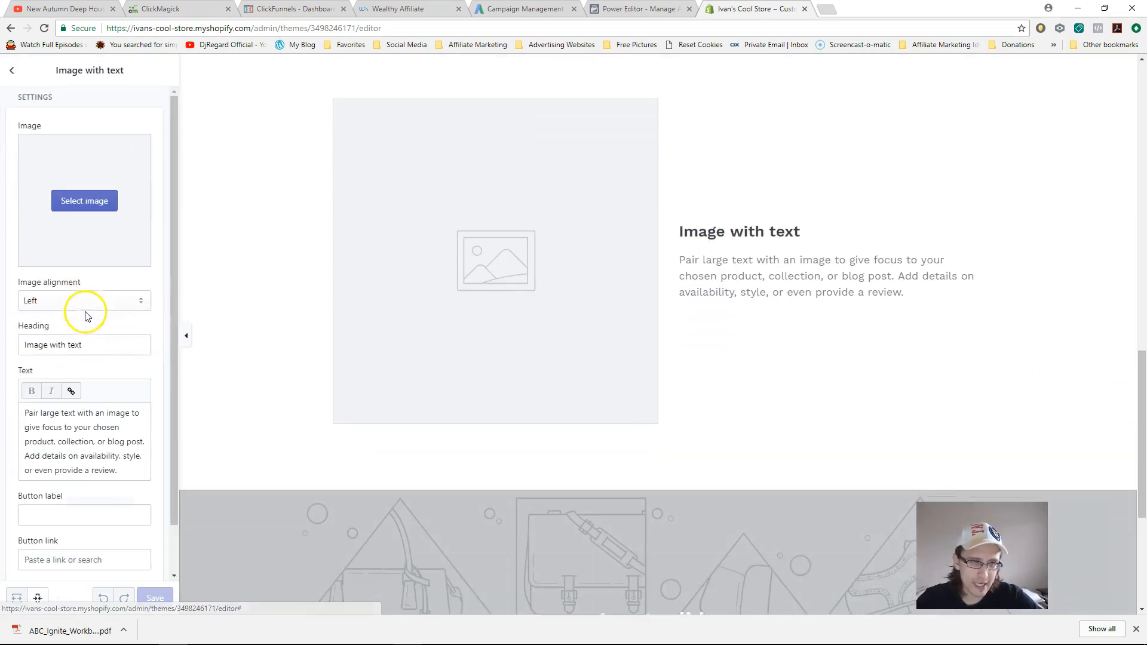
left_click(12, 71)
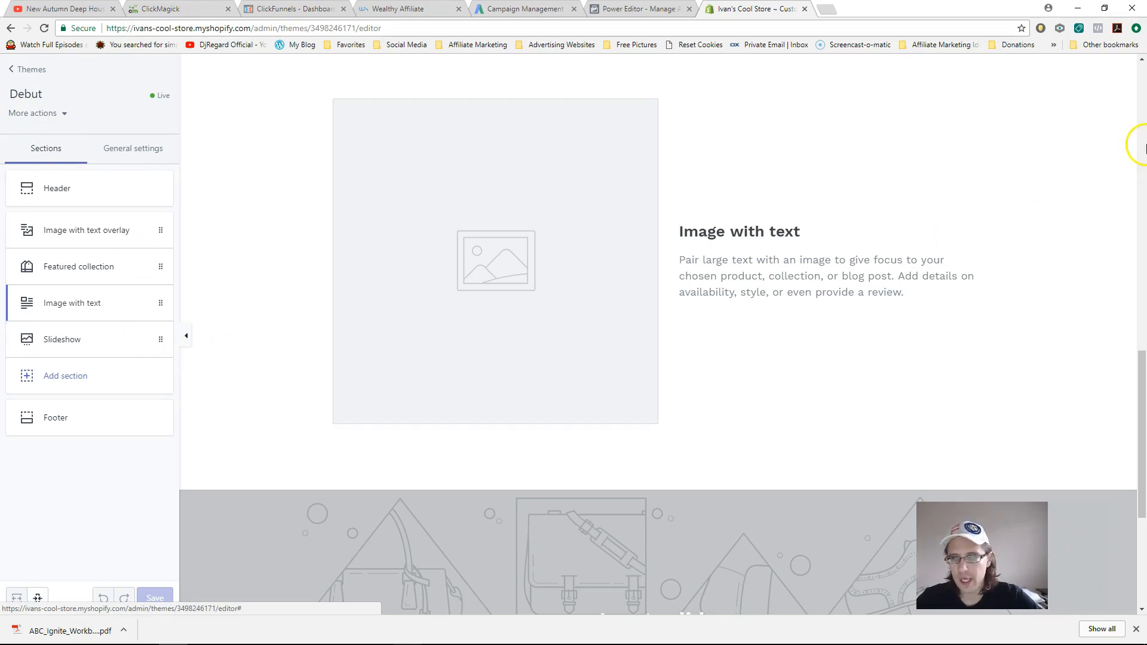
left_click_drag(1142, 404, 1142, 484)
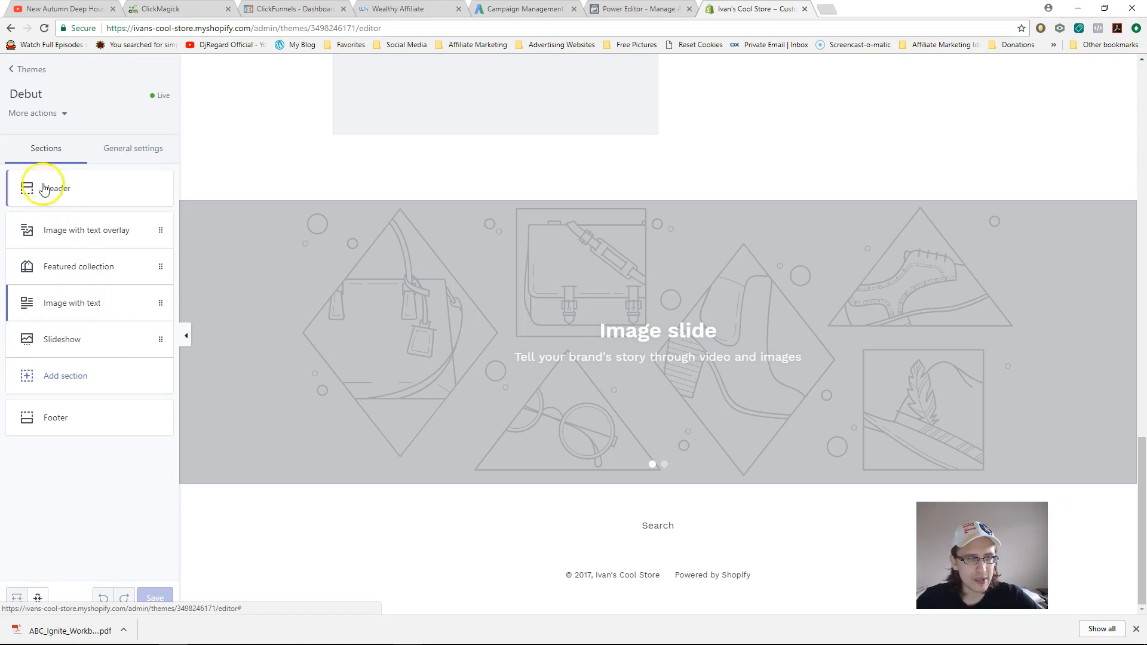
left_click(92, 345)
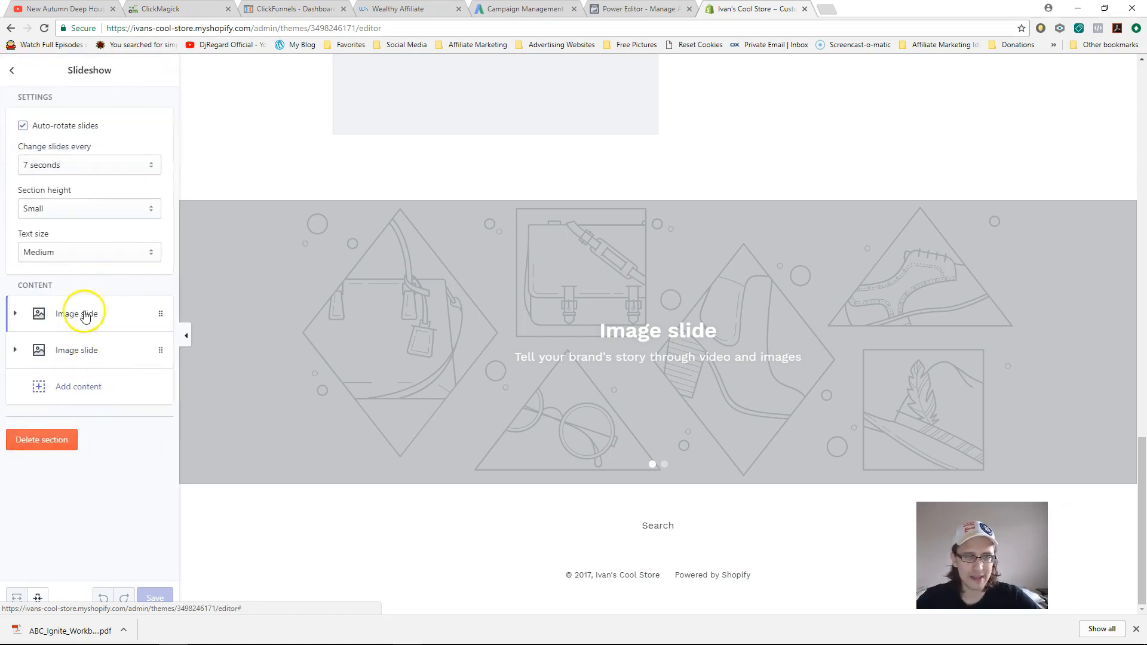
left_click(664, 465)
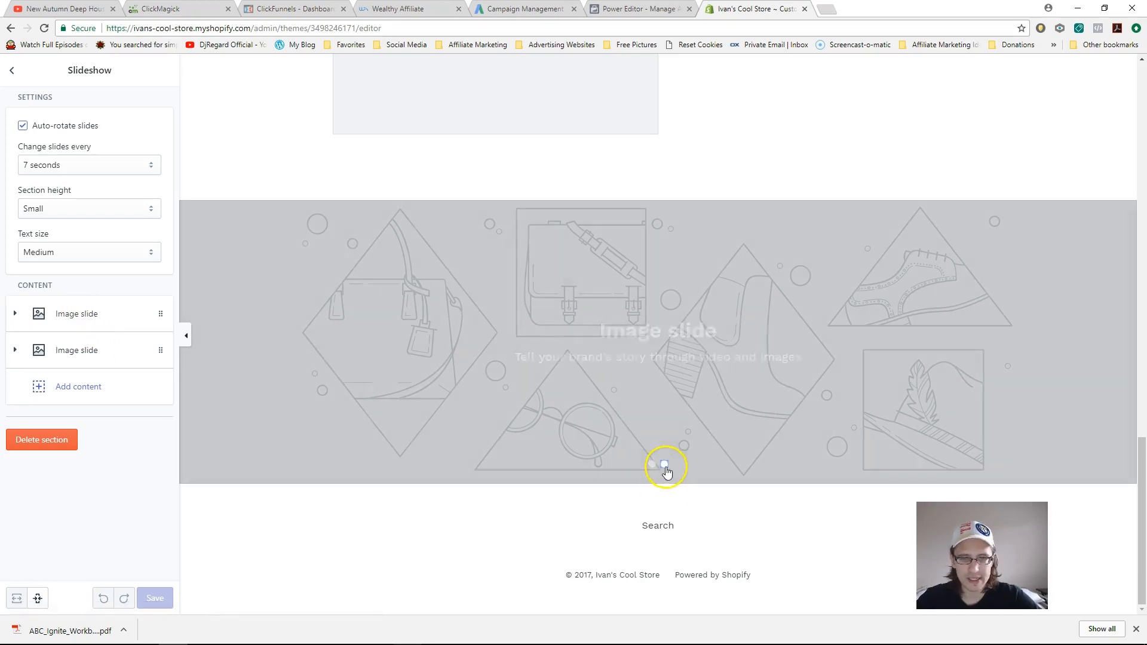
left_click(12, 70)
- Add a Logo list section with four placeholder logos below the slideshow
left_click(68, 383)
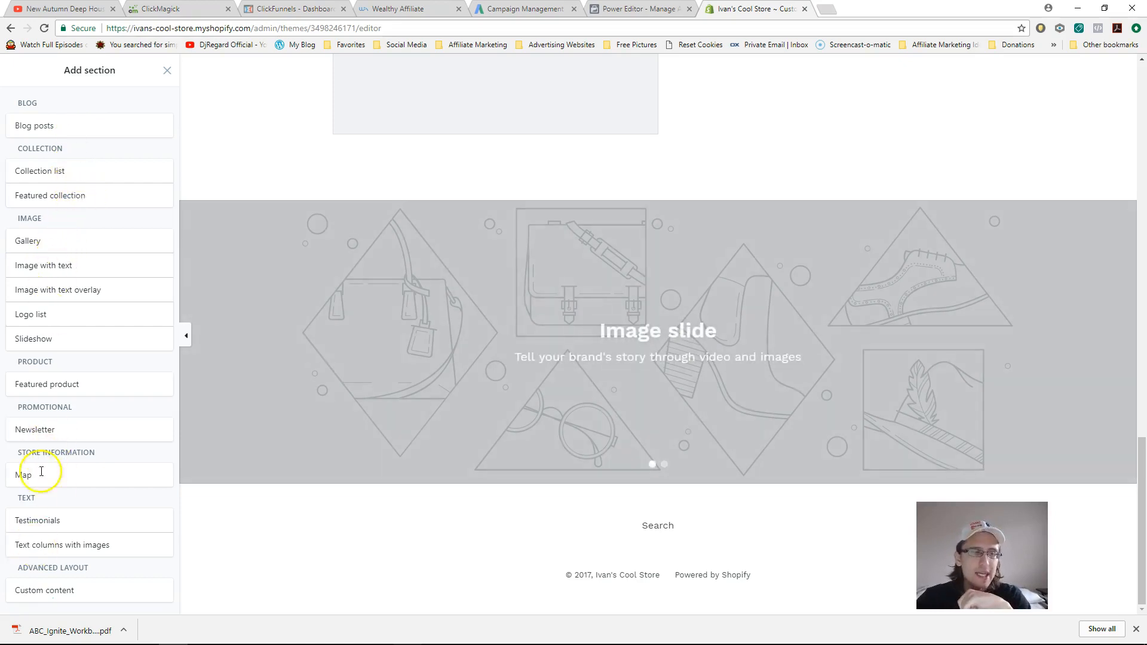
left_click(35, 314)
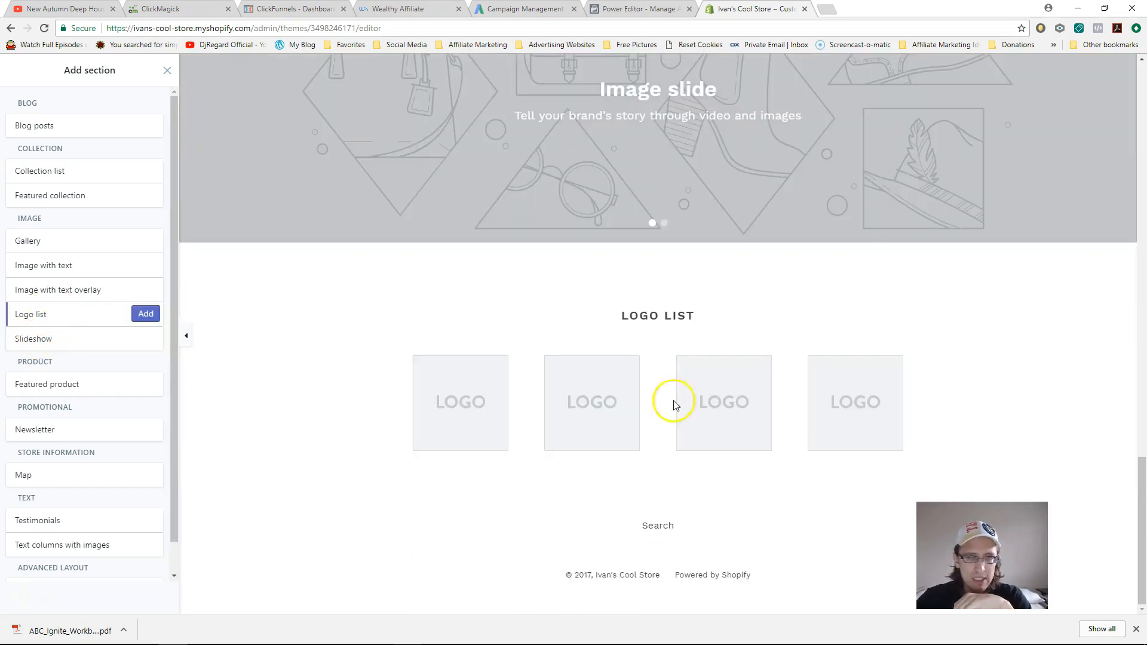
left_click(144, 315)
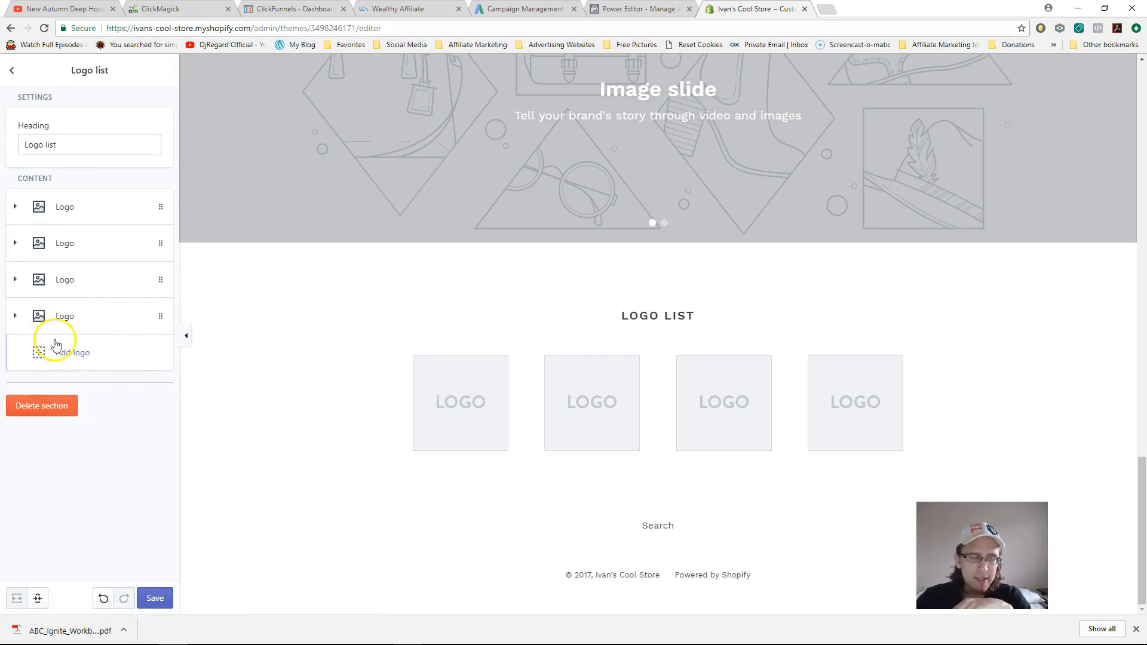
left_click(12, 70)
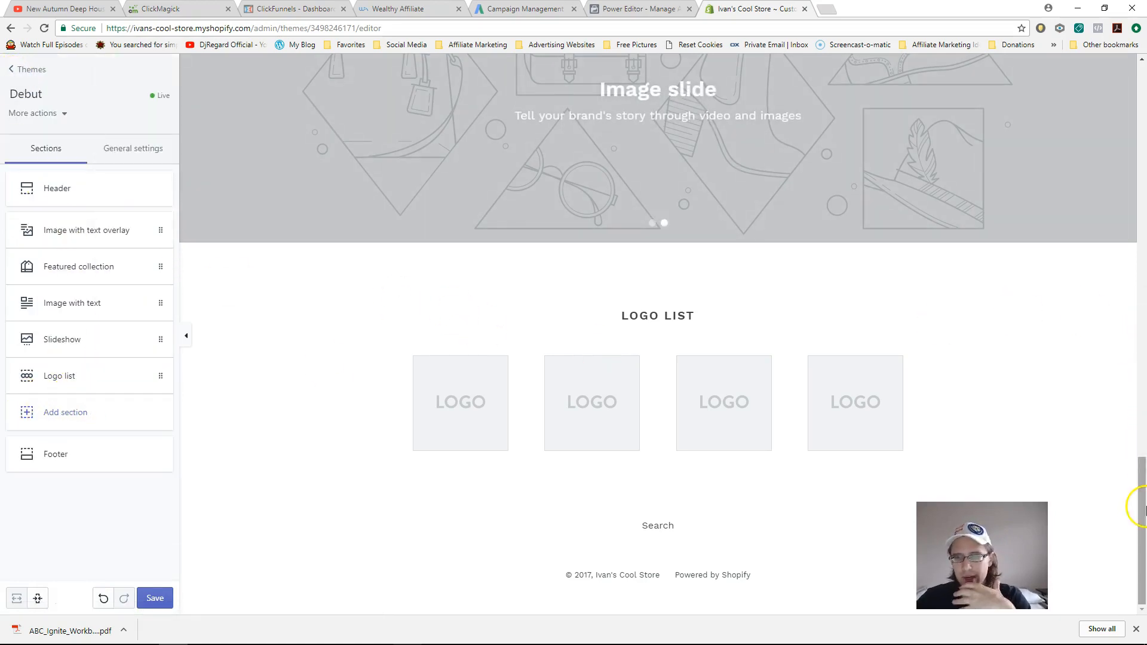
left_click_drag(1143, 529, 1130, 122)
- Leave the theme editor, view the Blog posts list and start a new blog post
left_click(24, 70)
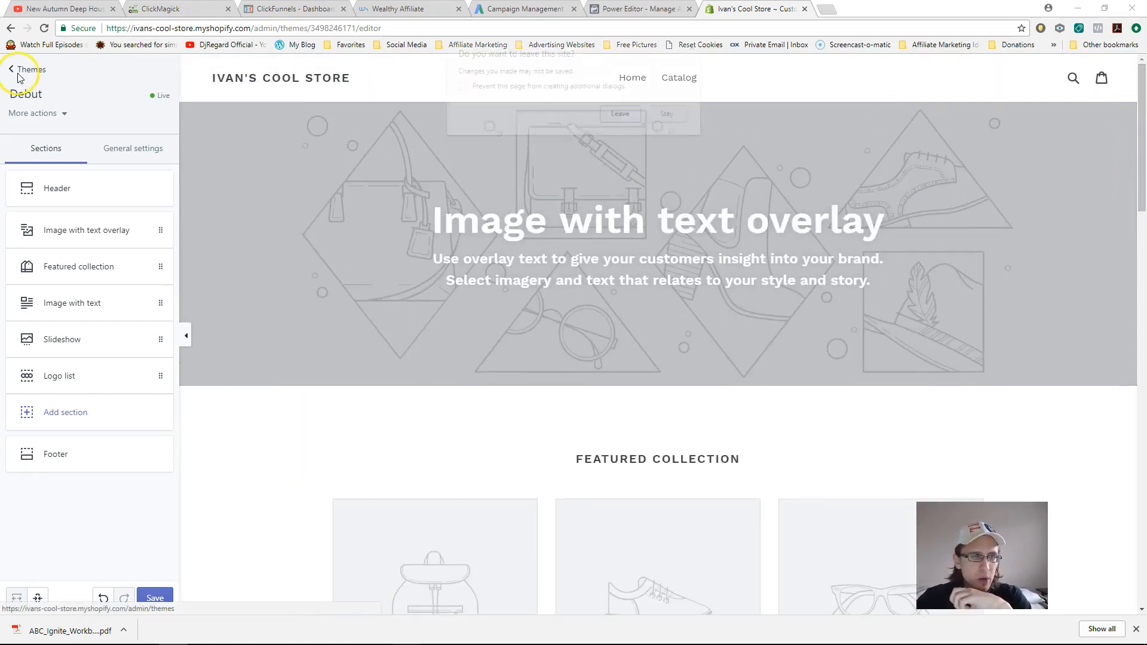
left_click(622, 116)
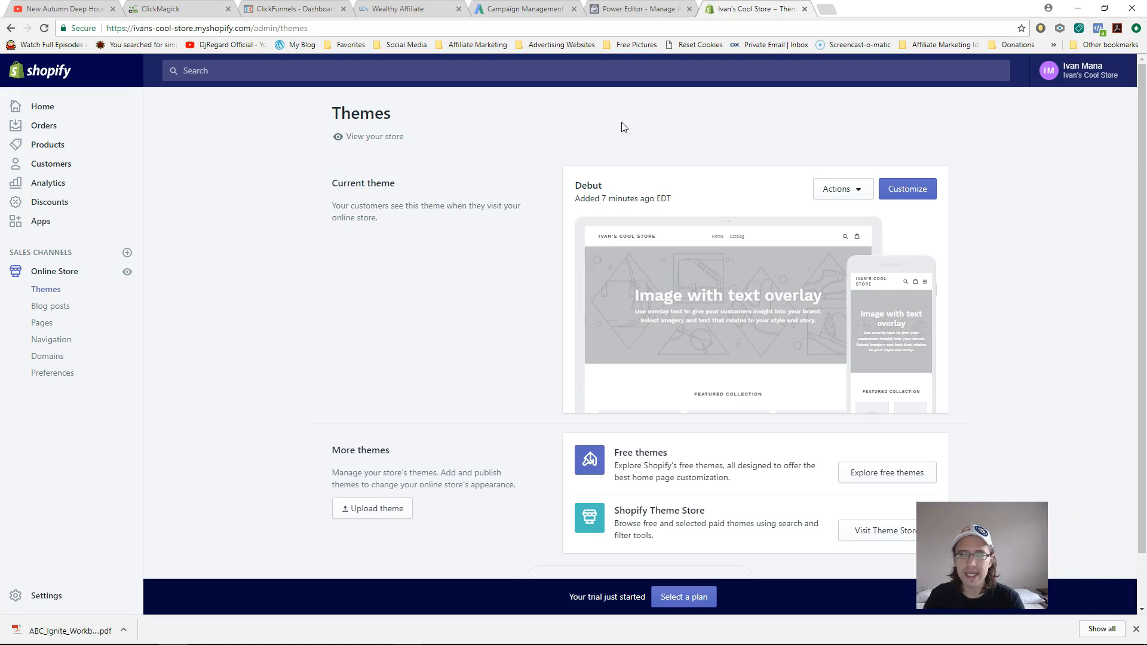
left_click(50, 307)
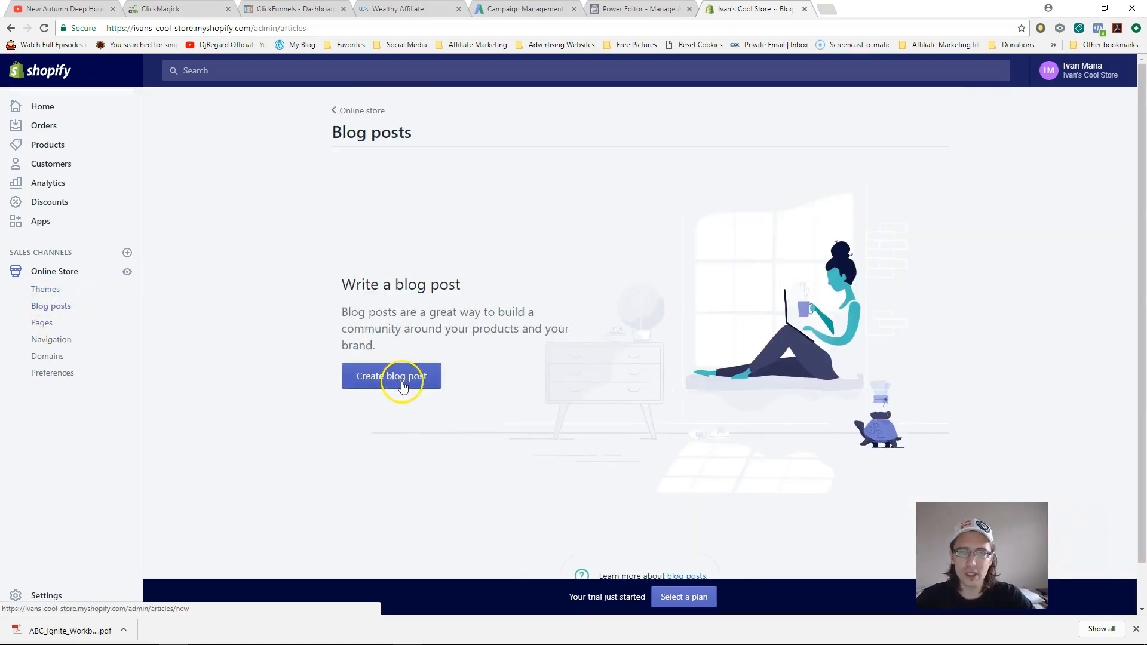
left_click(399, 384)
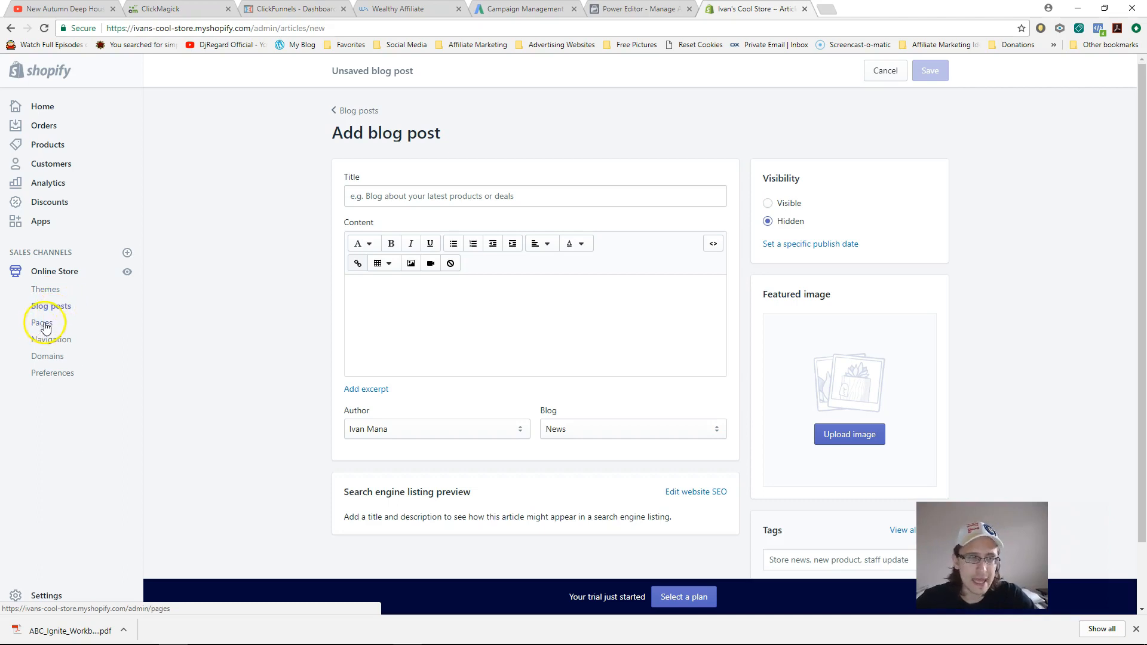
- Look through Pages and Orders, ending on the empty Products page
left_click(46, 328)
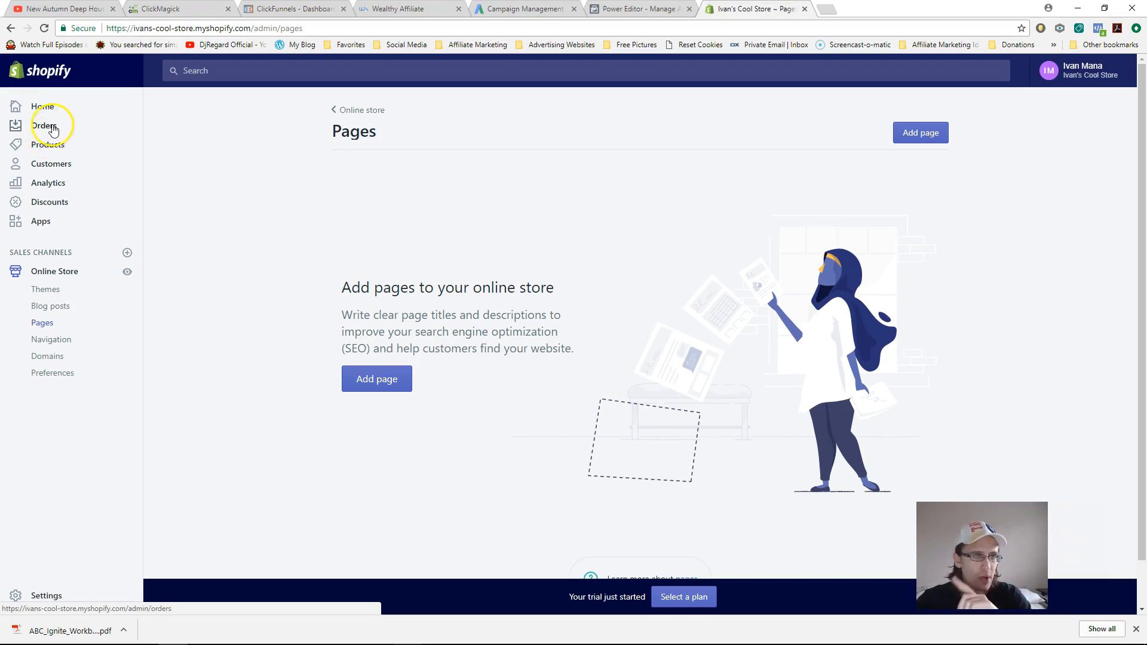
left_click(53, 130)
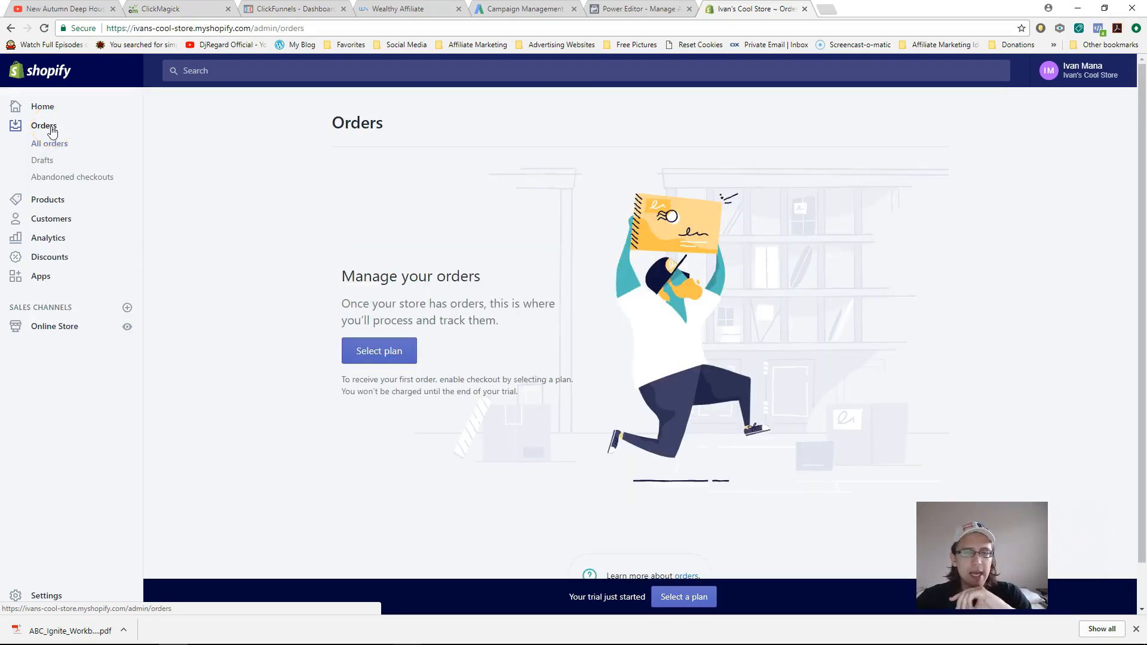
left_click(53, 204)
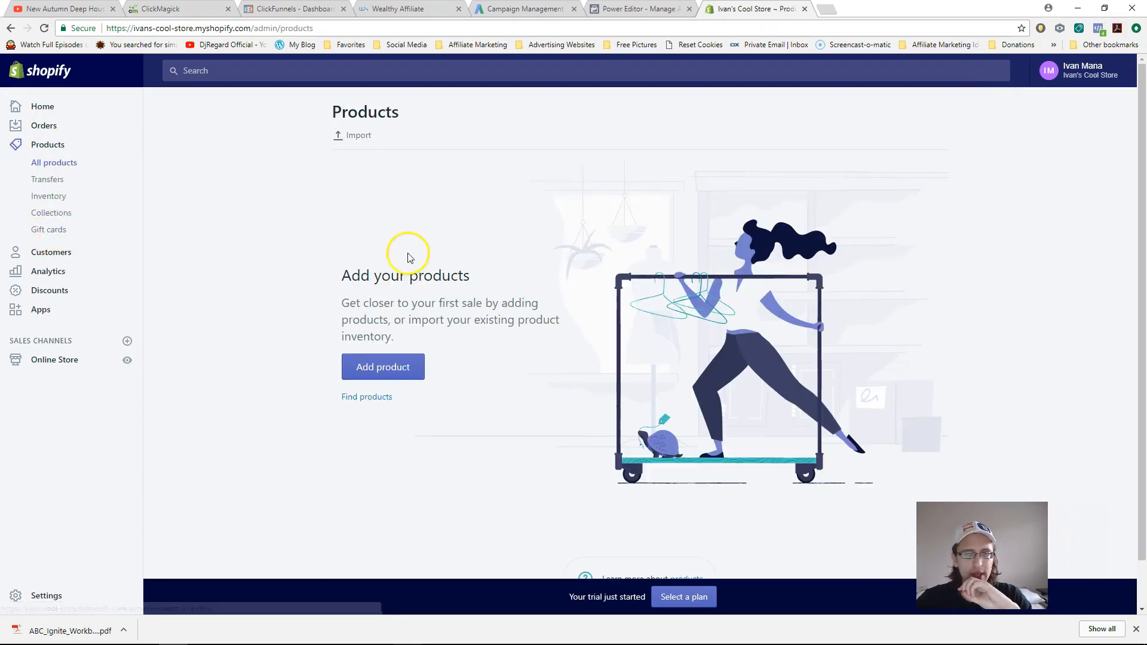
- Start a new product and scroll down the Add product form
left_click(388, 367)
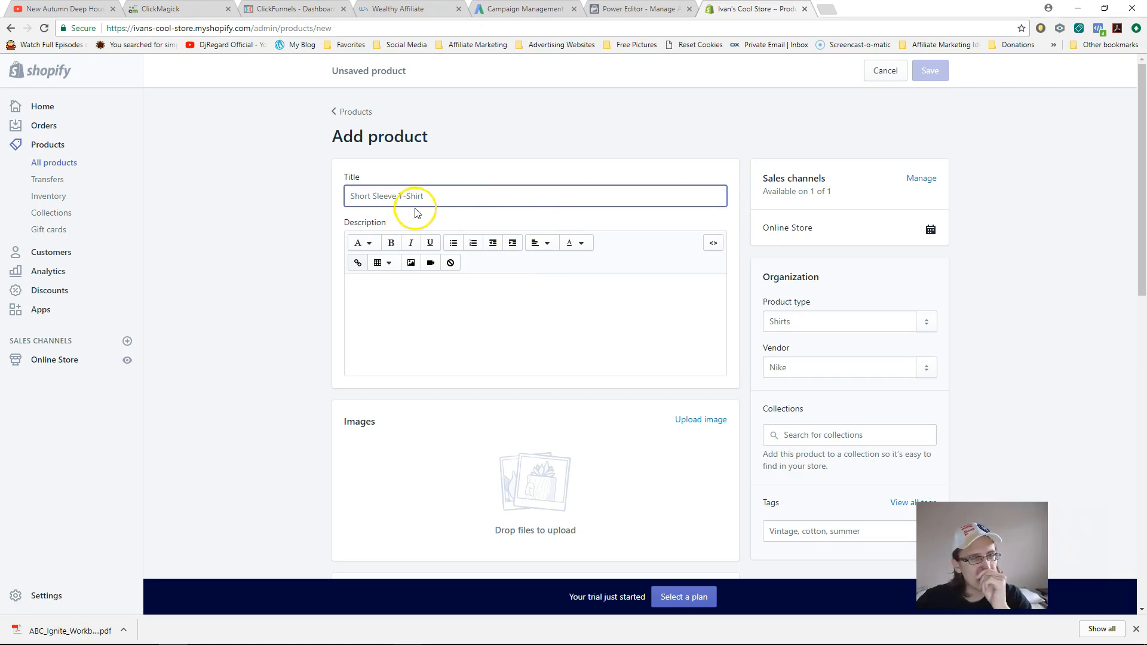
left_click_drag(1140, 128, 1138, 333)
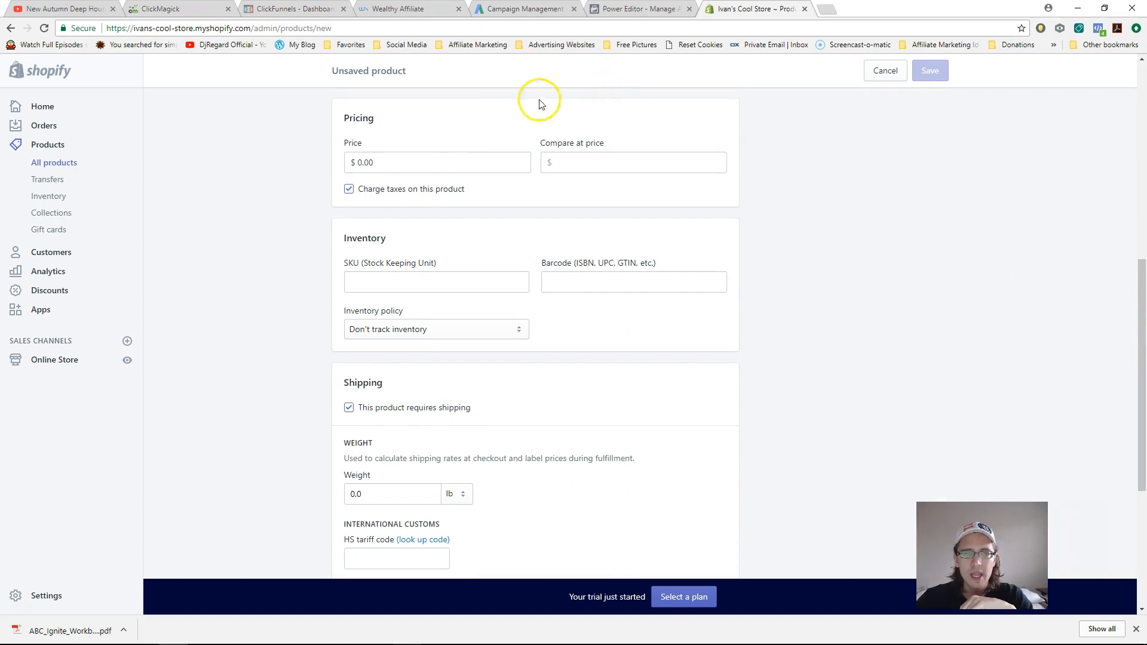
left_click_drag(1137, 402, 1139, 335)
right_click(1087, 335)
- Replace the 0.00 price with 50
left_click(489, 307)
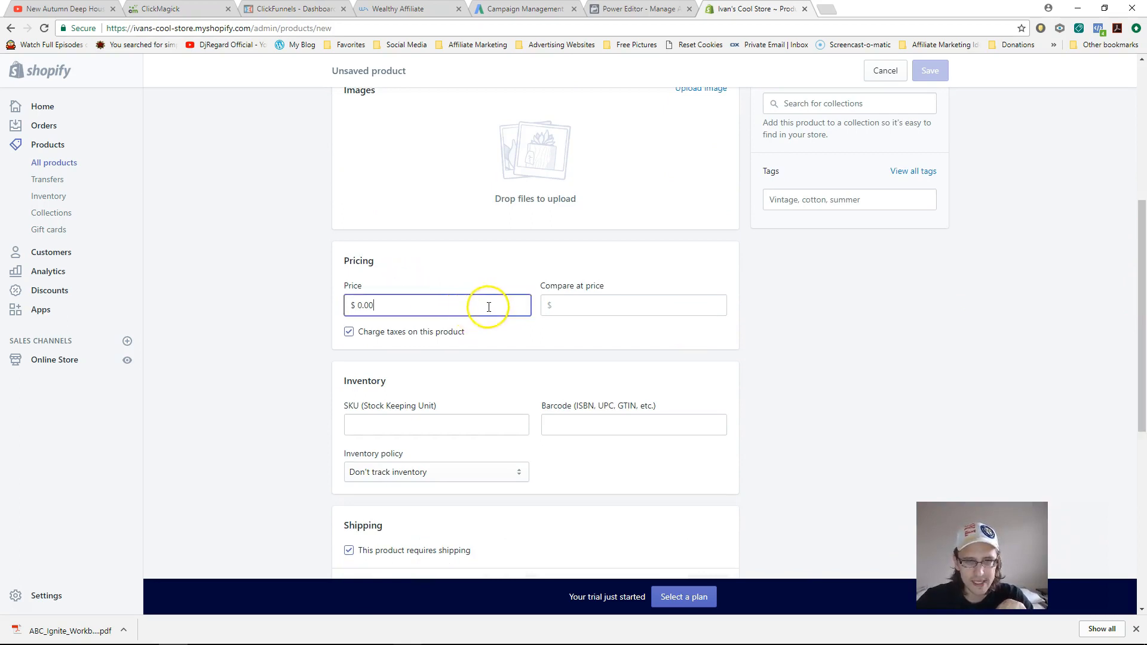
left_click(568, 305)
left_click(431, 299)
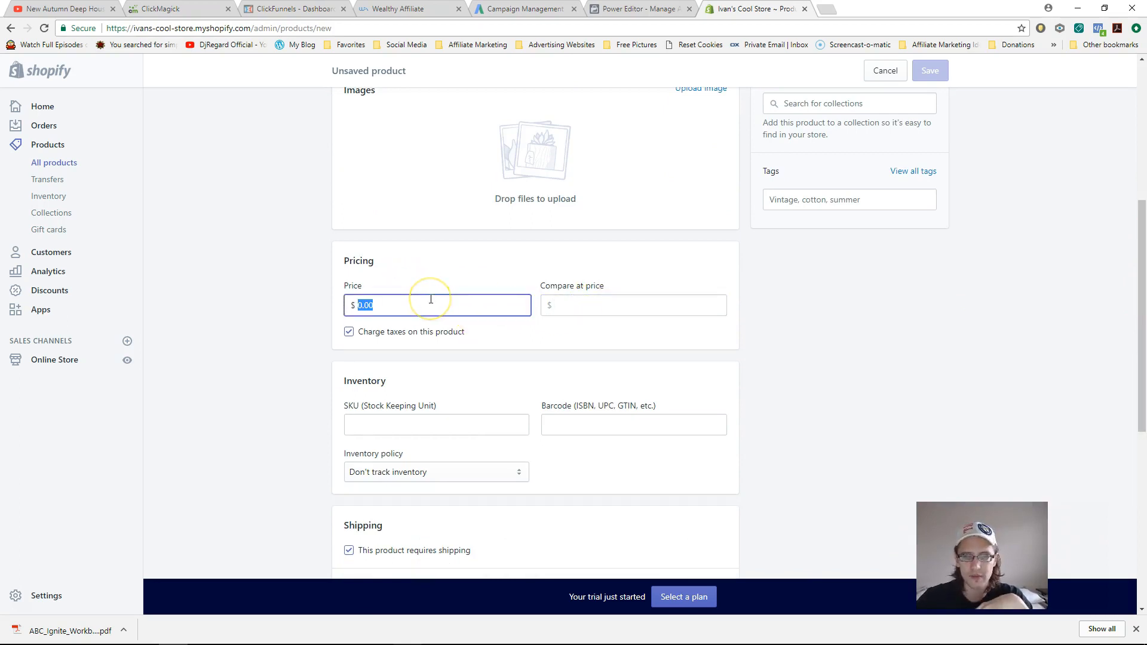
type("50")
left_click(583, 310)
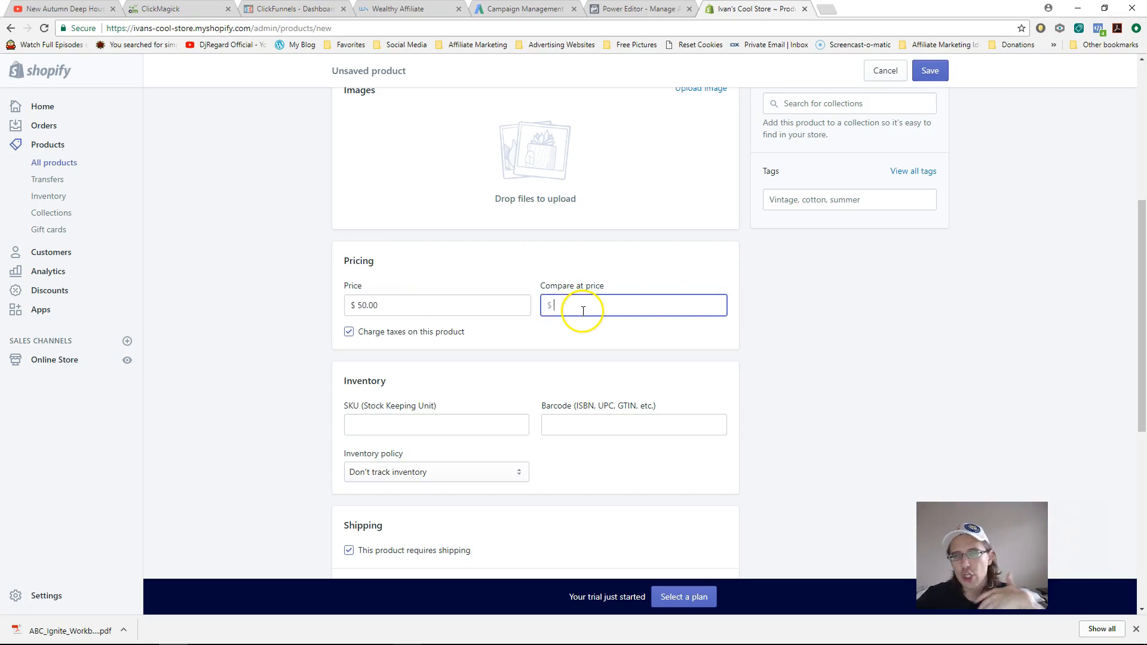
left_click(481, 305)
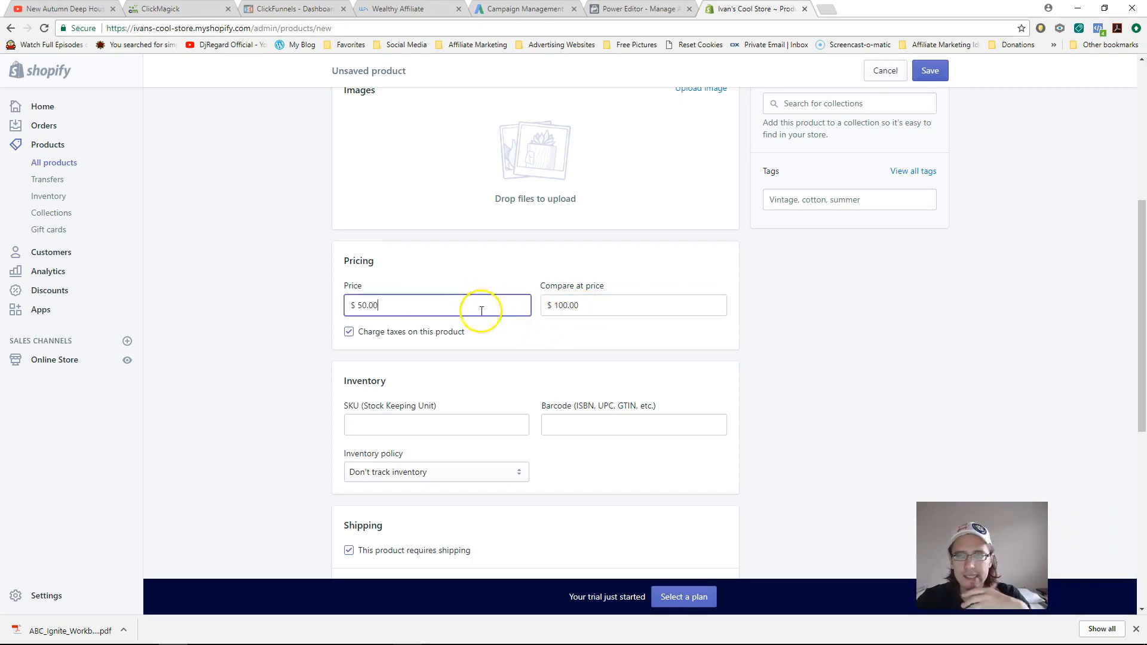
left_click(393, 425)
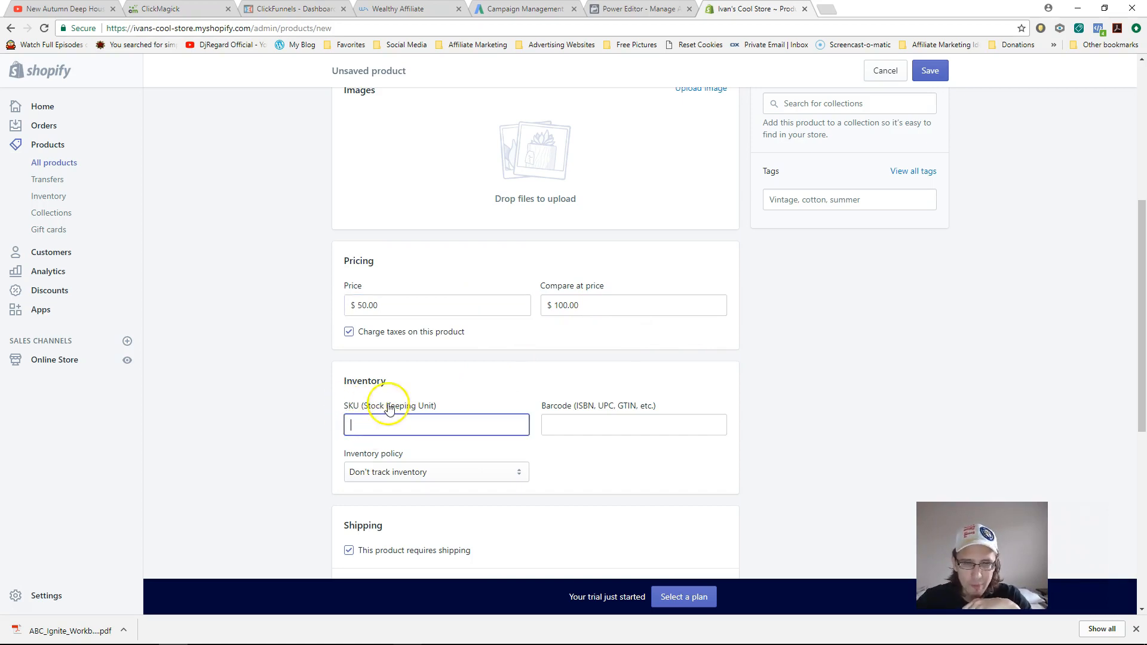
- Leave the inventory policy at Don't track inventory and select the weight value
scroll(1134, 358, "down", 4)
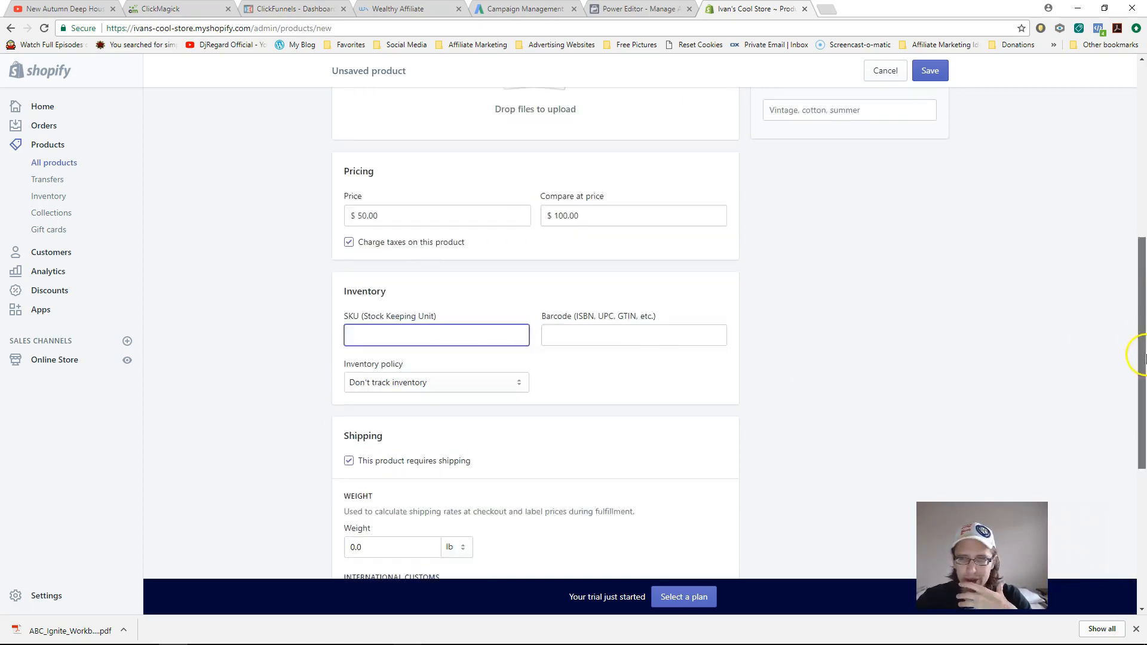
left_click(441, 251)
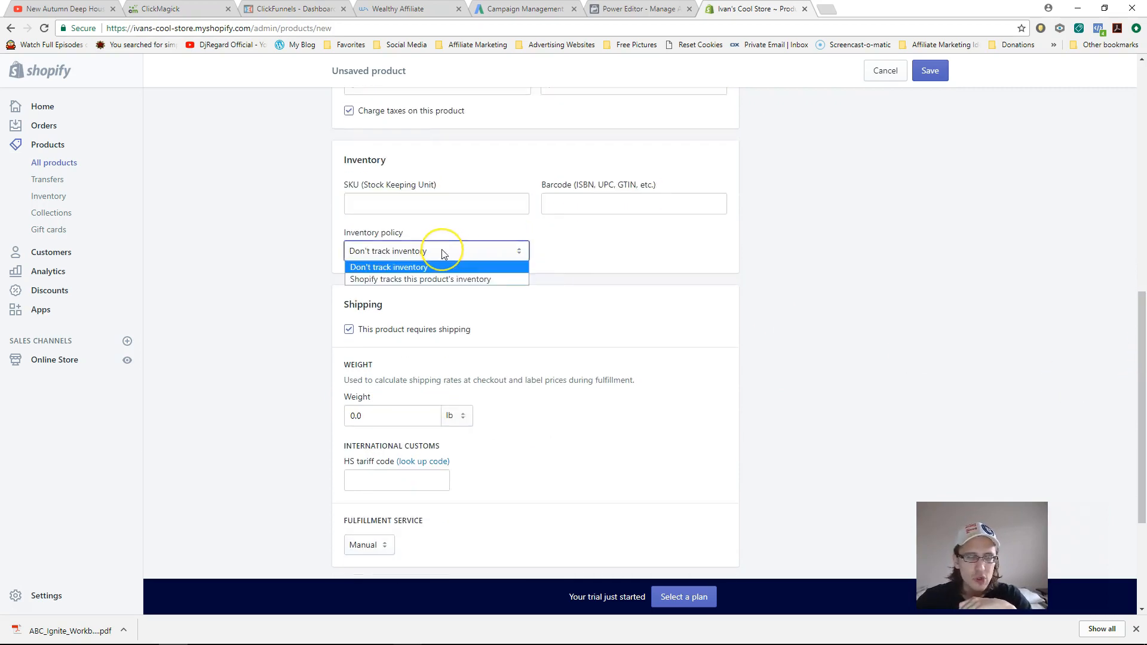
left_click(438, 266)
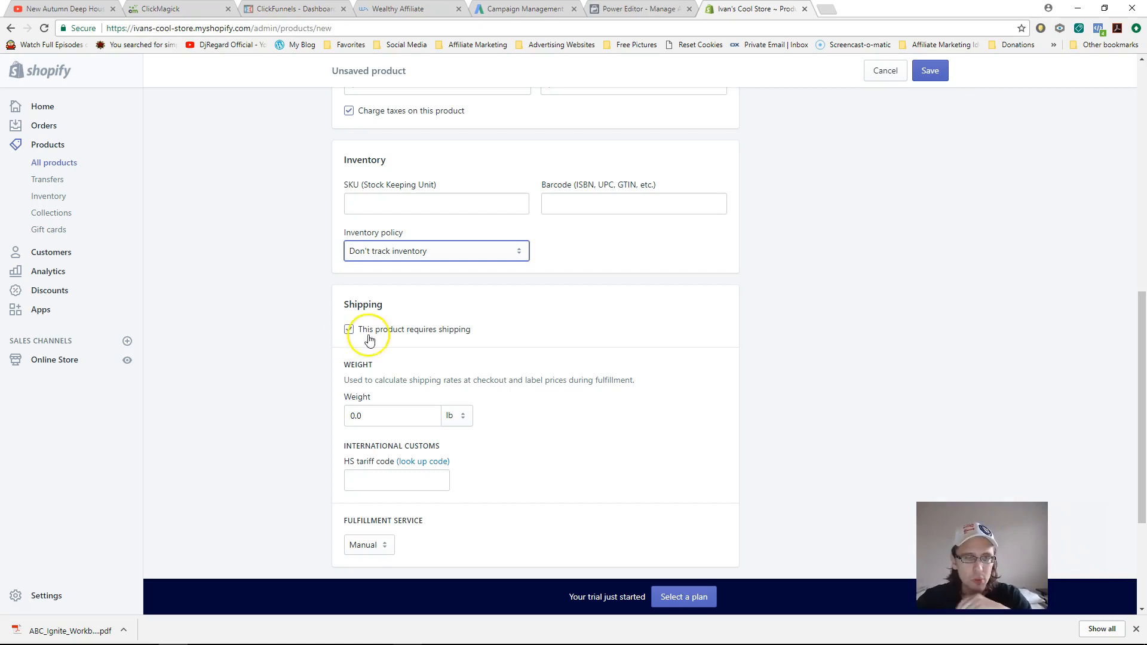
left_click(382, 417)
- Expand Edit website SEO to show page title, meta description and URL handle fields
scroll(706, 415, "up", 1)
scroll(686, 438, "down", 1)
left_click_drag(1141, 349, 1144, 421)
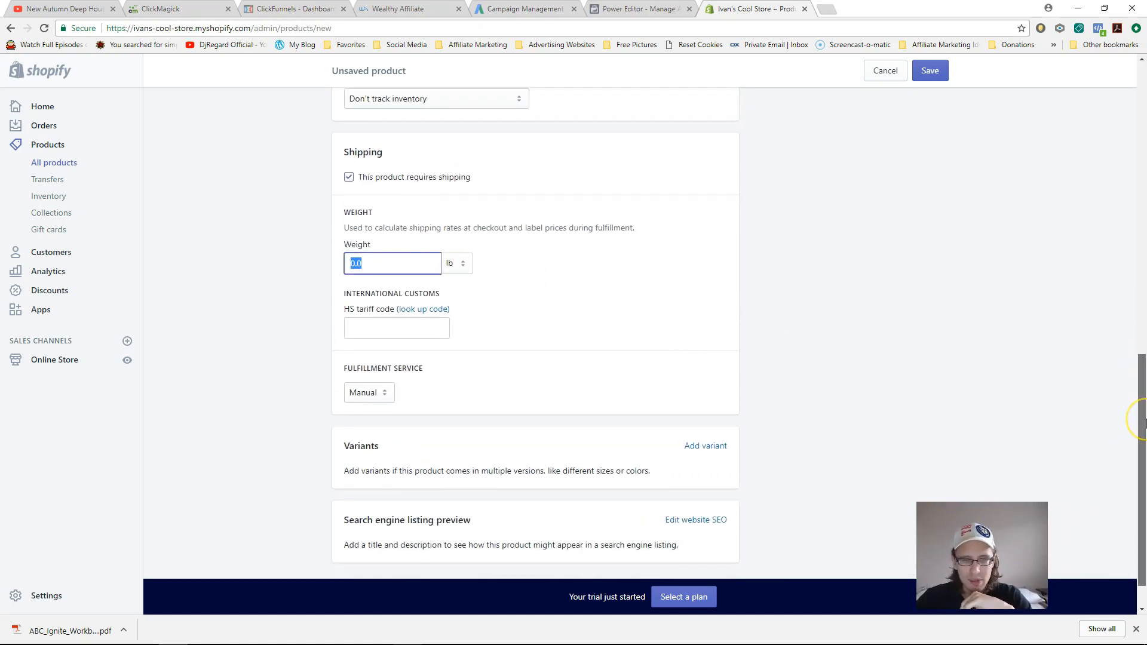
left_click(692, 520)
scroll(525, 478, "down", 3)
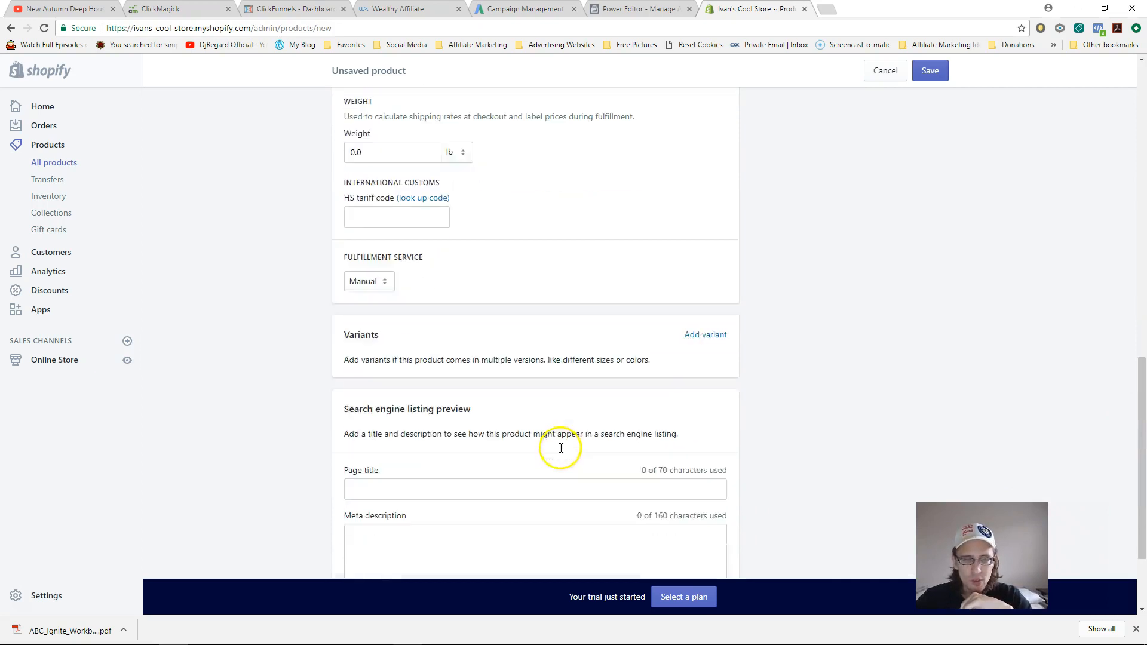
scroll(1145, 476, "down", 1)
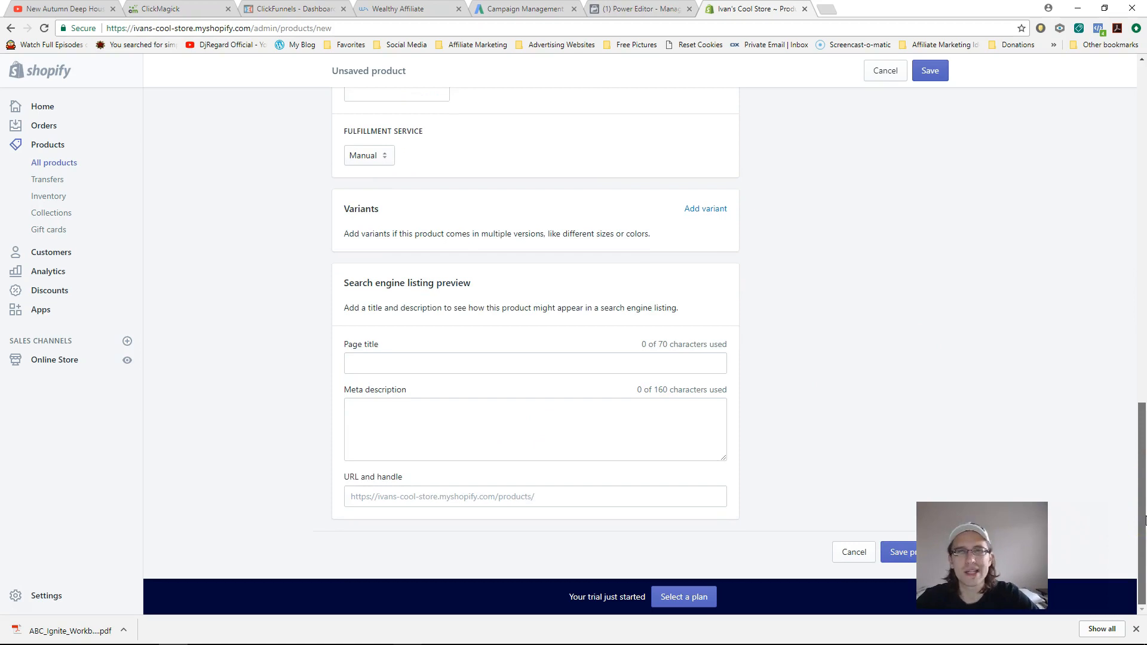
left_click_drag(1144, 520, 1145, 143)
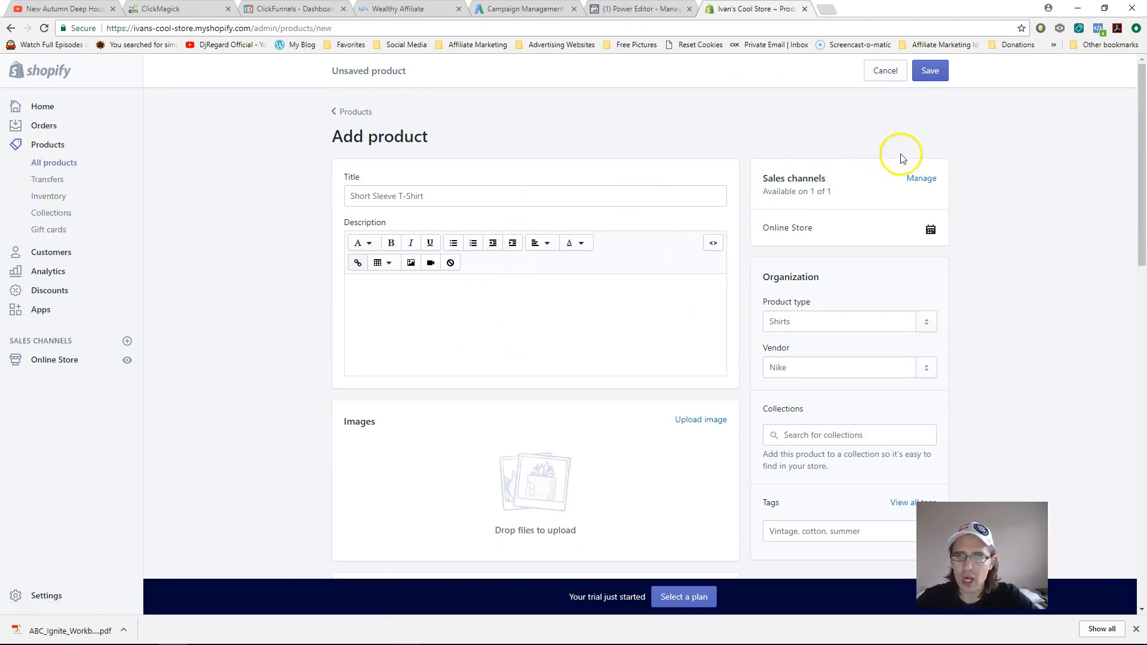
- Enter the title 'Short Sleeve Shirt' and the description 'Buy this shirt now'
left_click(422, 198)
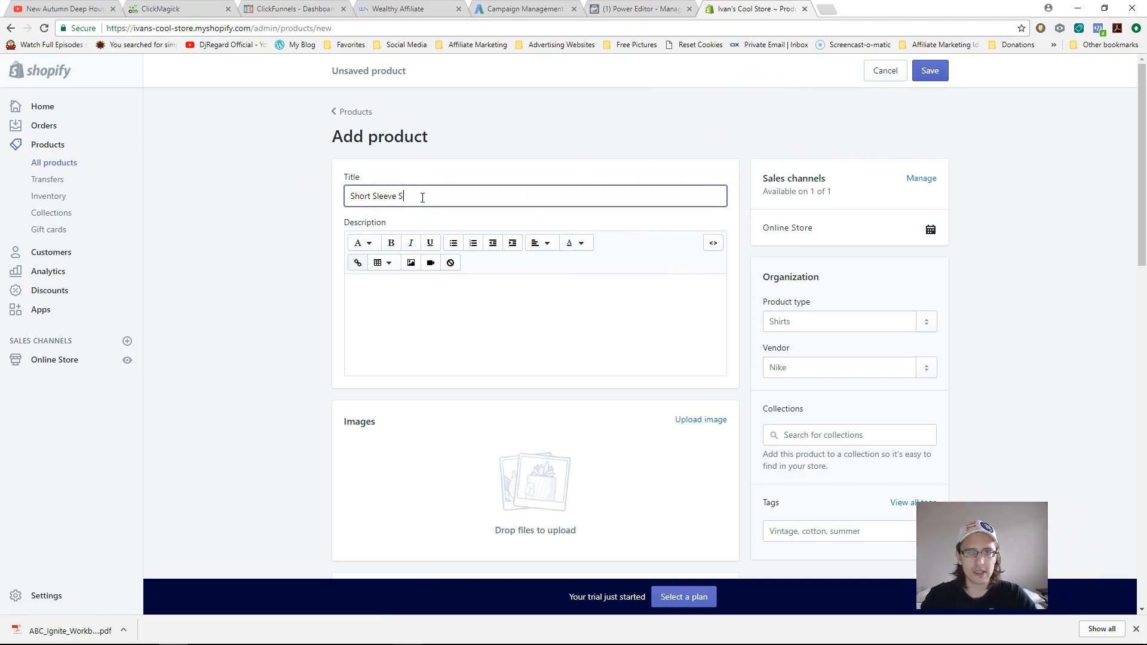
key("Tab")
key("Down")
key("Down")
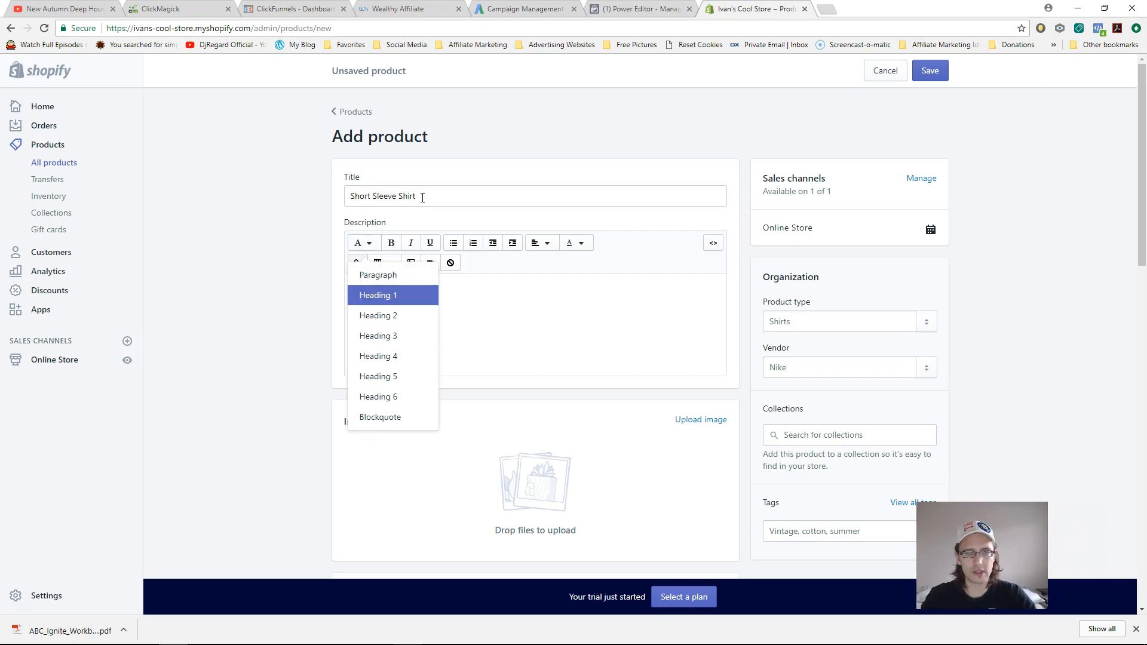
left_click(521, 300)
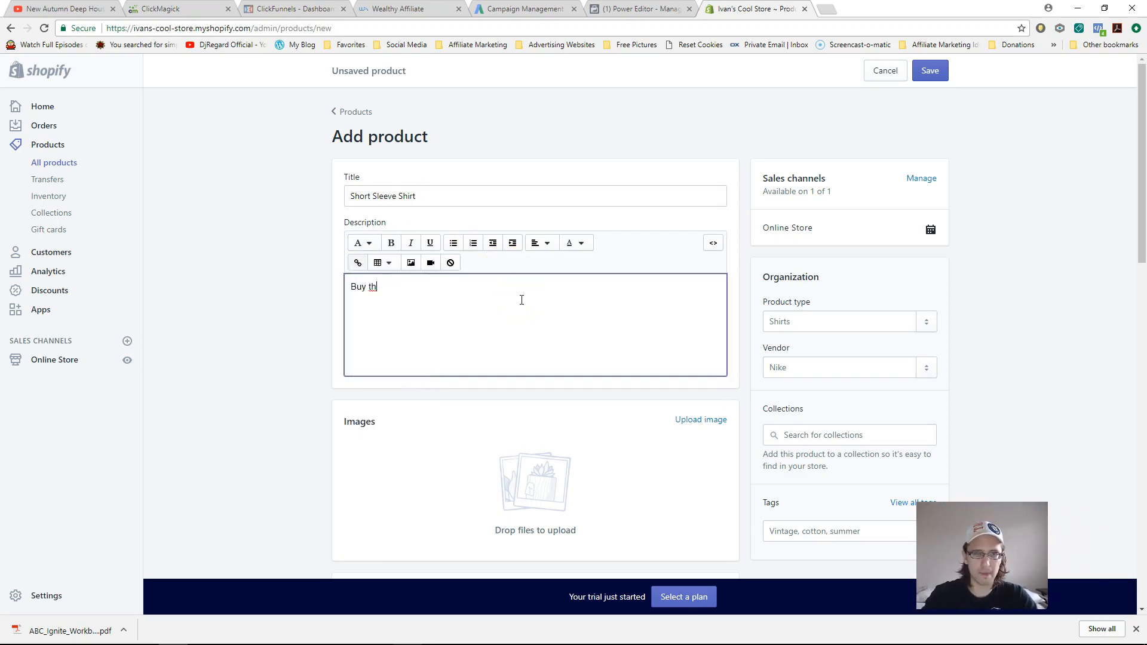
- Save the new Short Sleeve Shirt product and view the live storefront
left_click(929, 71)
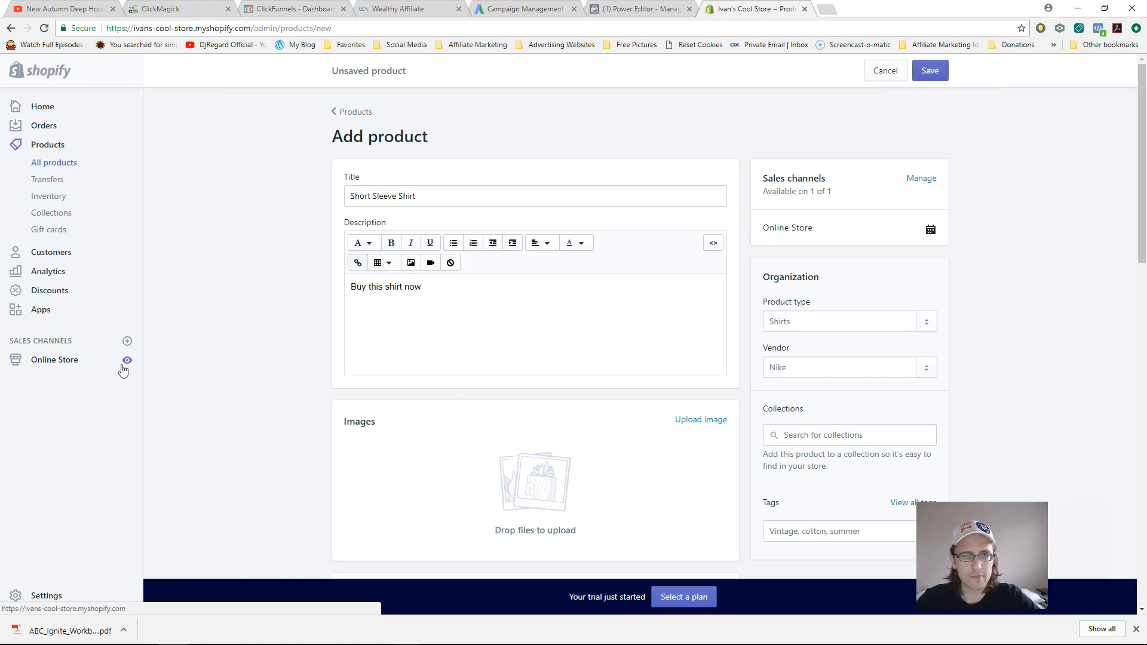
left_click(935, 69)
left_click_drag(1141, 225, 1144, 128)
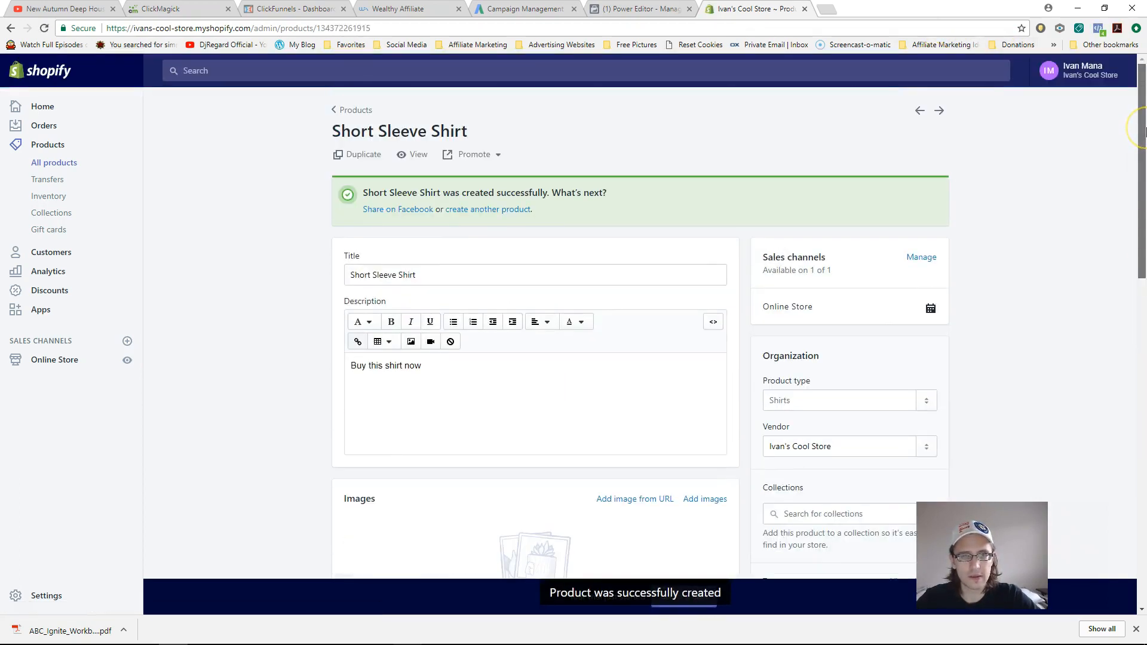
left_click(127, 360)
left_click_drag(1143, 207, 1144, 128)
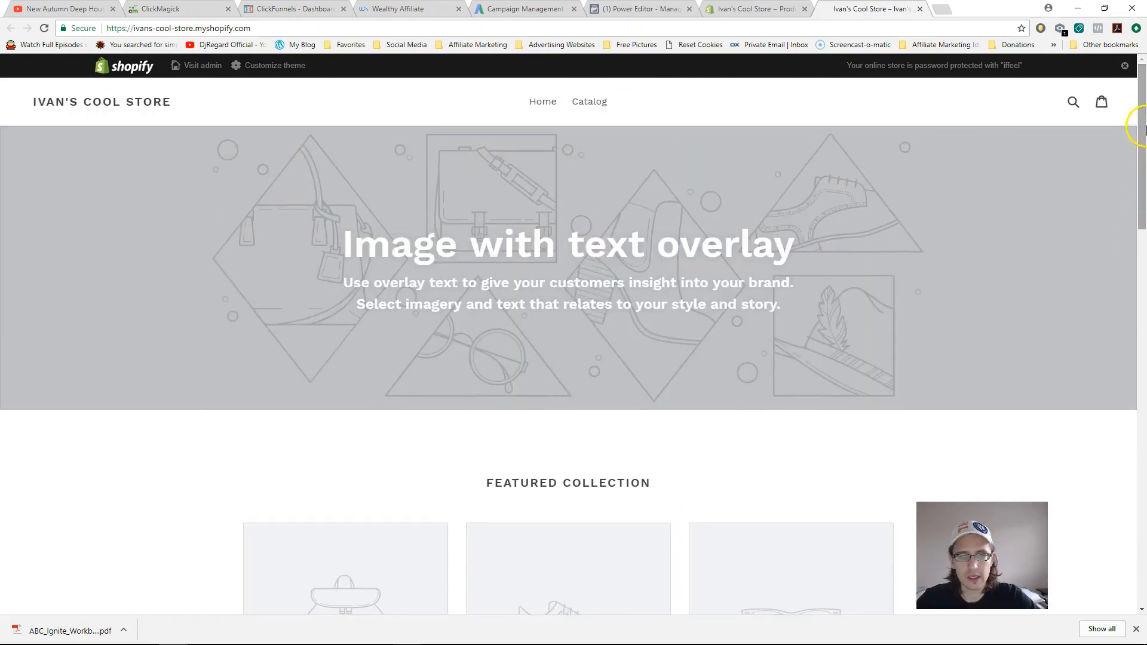
left_click(595, 104)
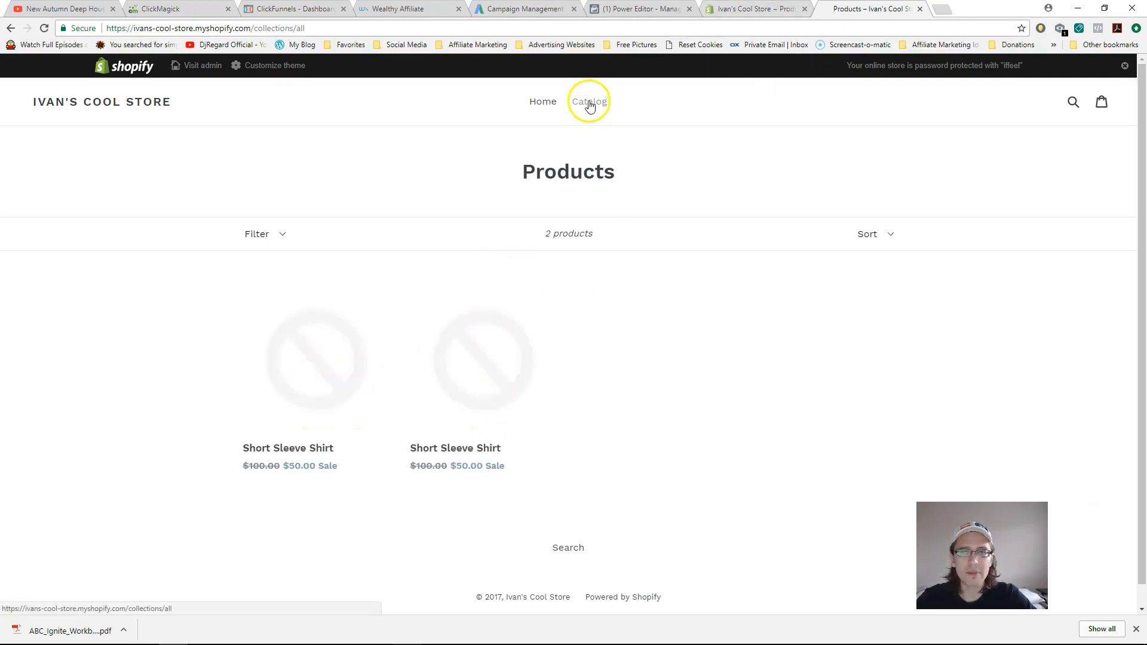
left_click(478, 367)
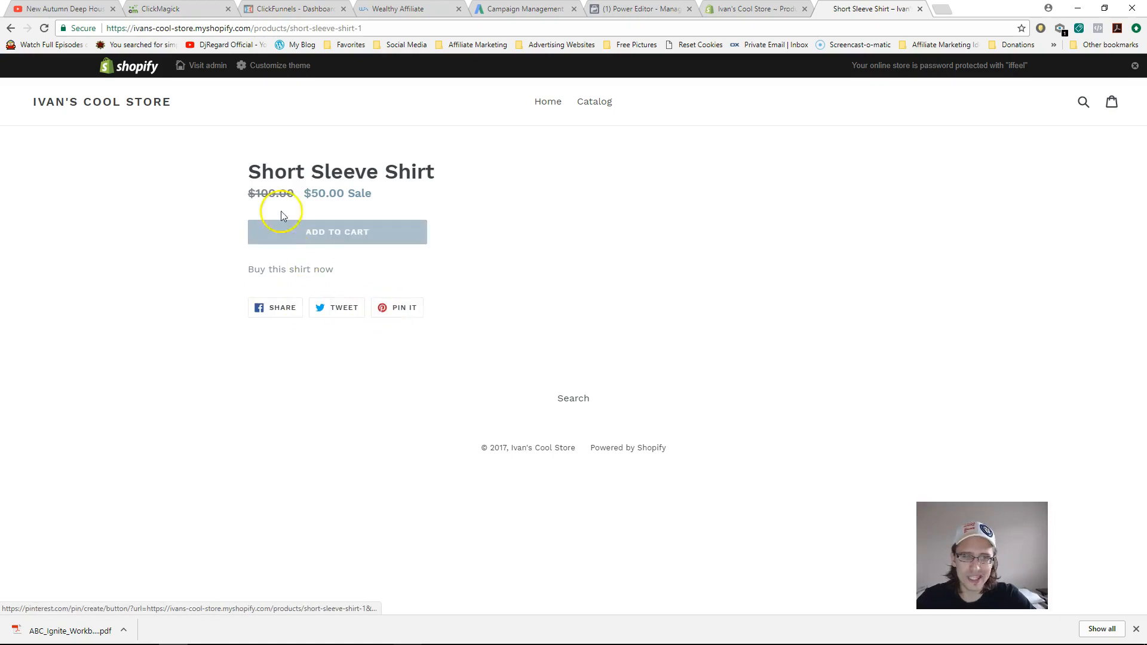
left_click(10, 28)
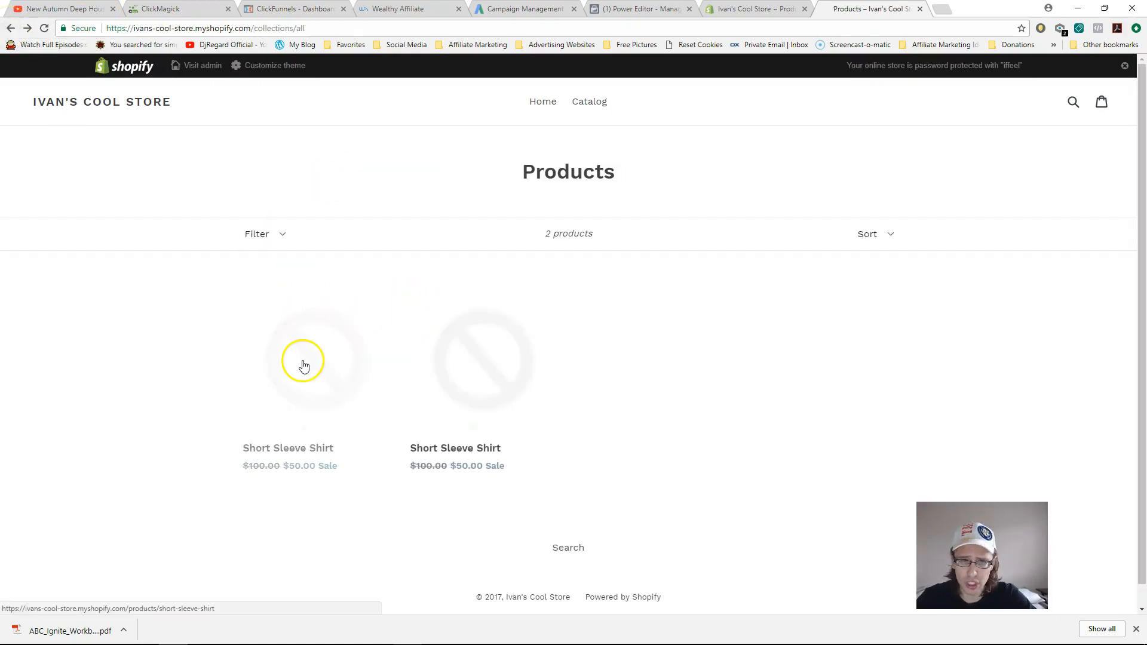
left_click(303, 366)
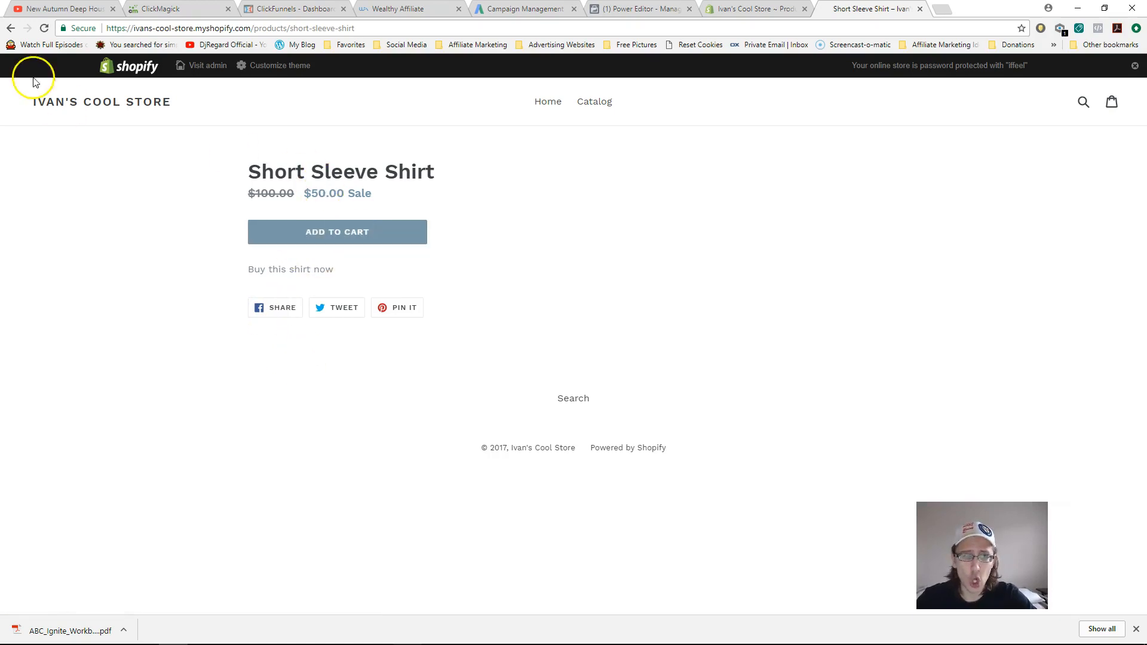
left_click(10, 28)
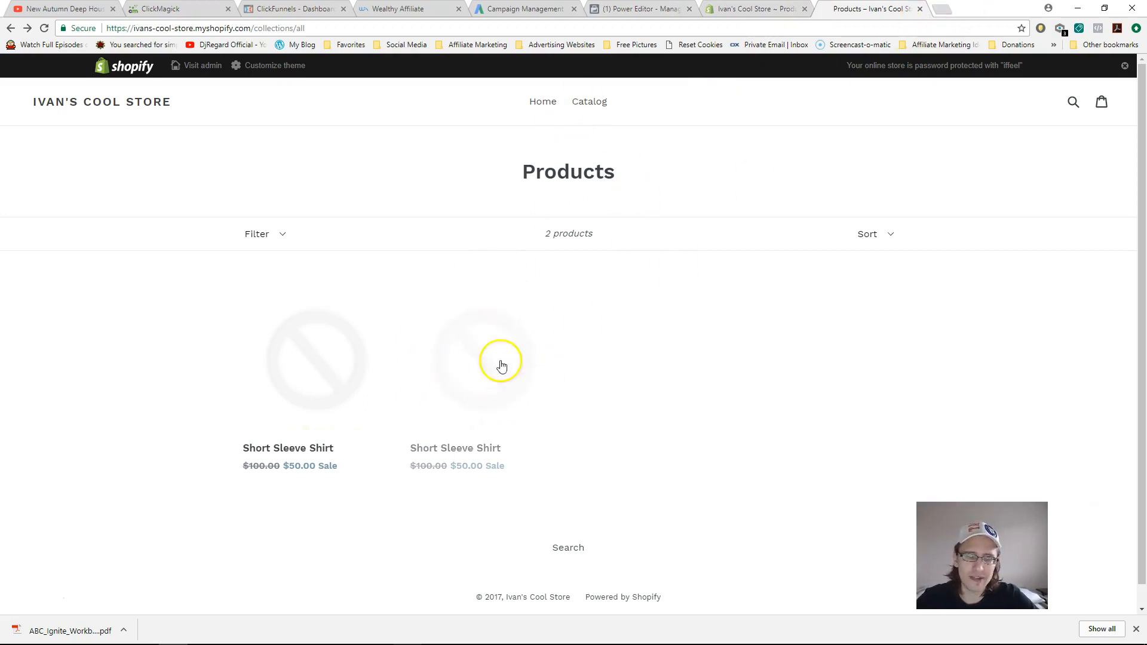
left_click(920, 8)
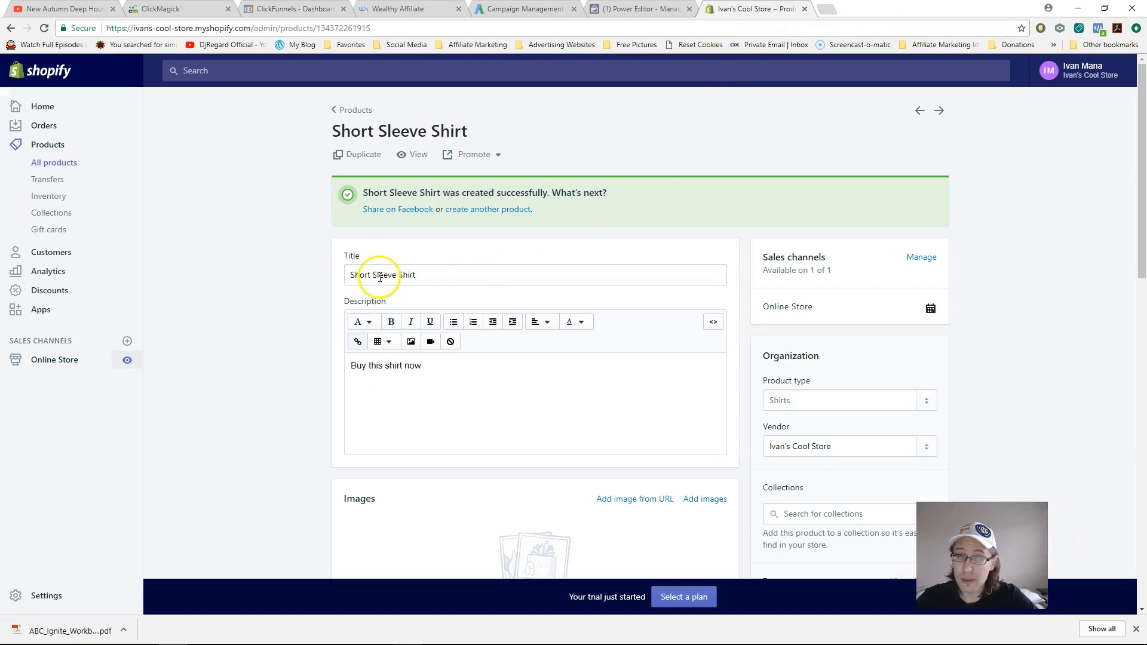
- Open the Payments page from the store Settings
left_click(64, 596)
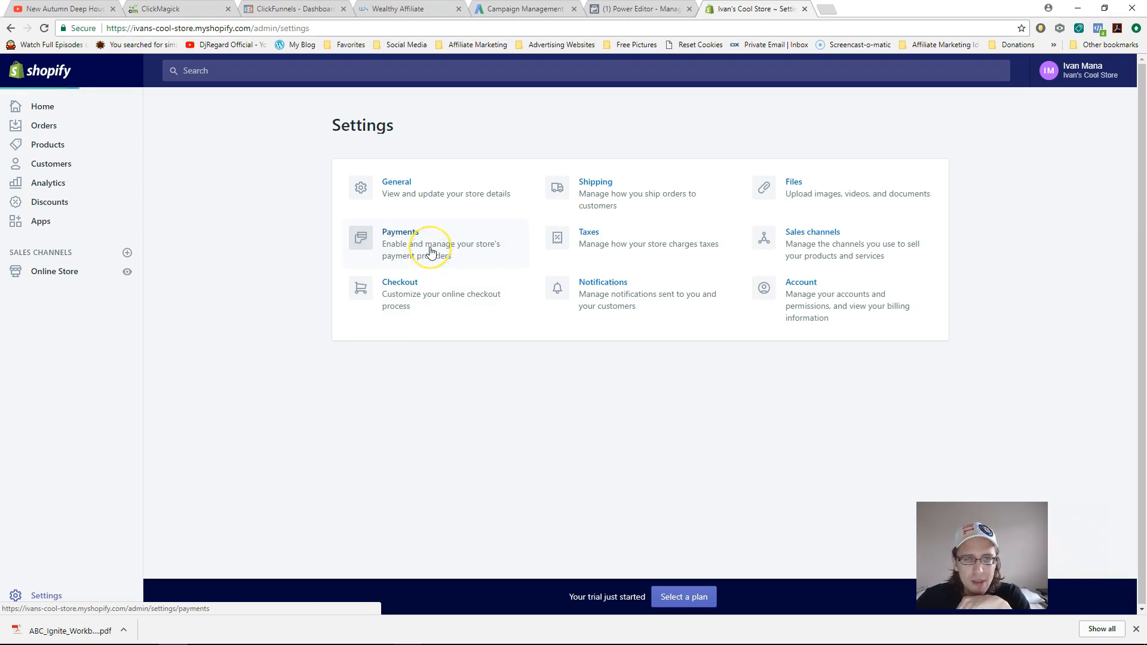
left_click(811, 319)
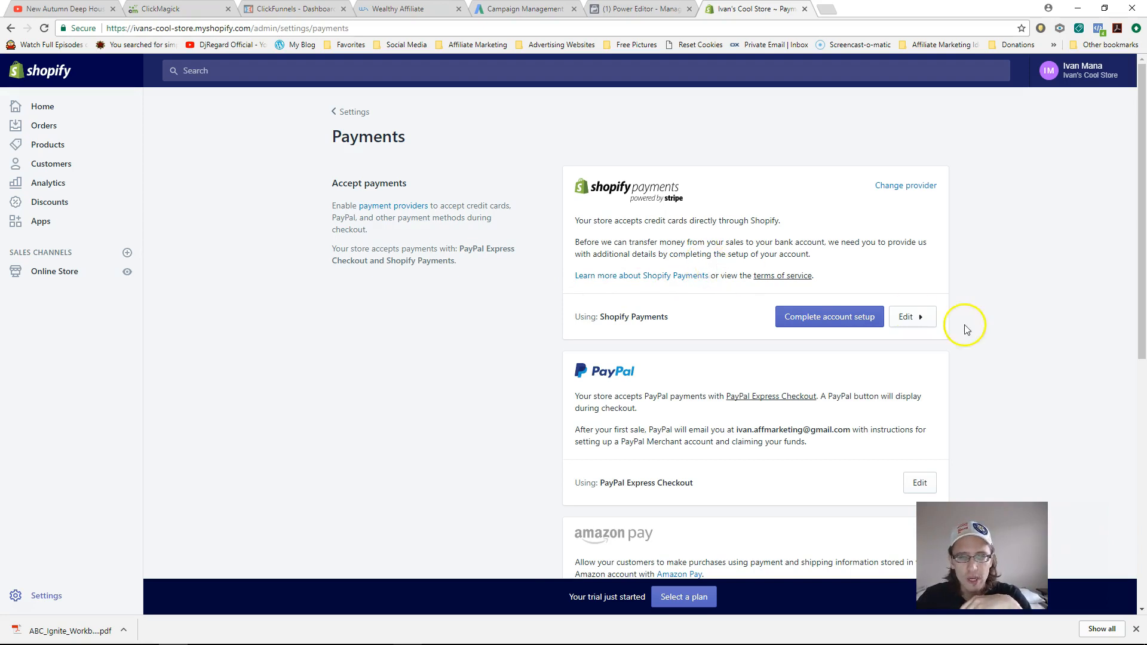
right_click(705, 472)
left_click(626, 425)
left_click_drag(1141, 252, 1142, 423)
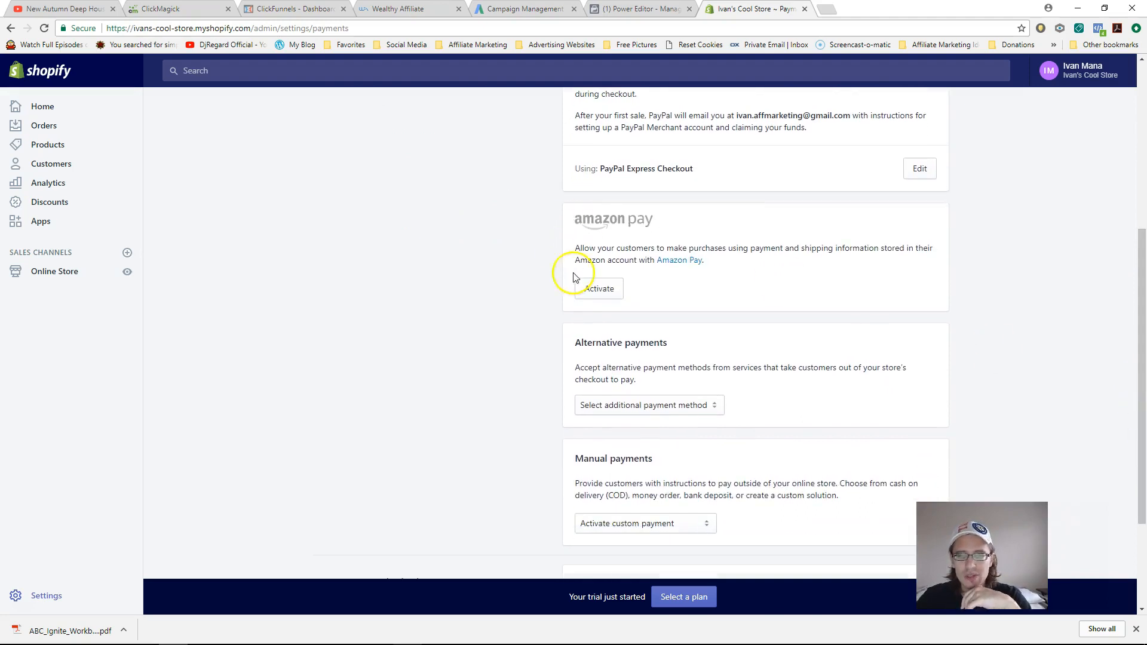
- Choose Affirm as an alternative payment method, then return to the Settings overview
left_click(633, 405)
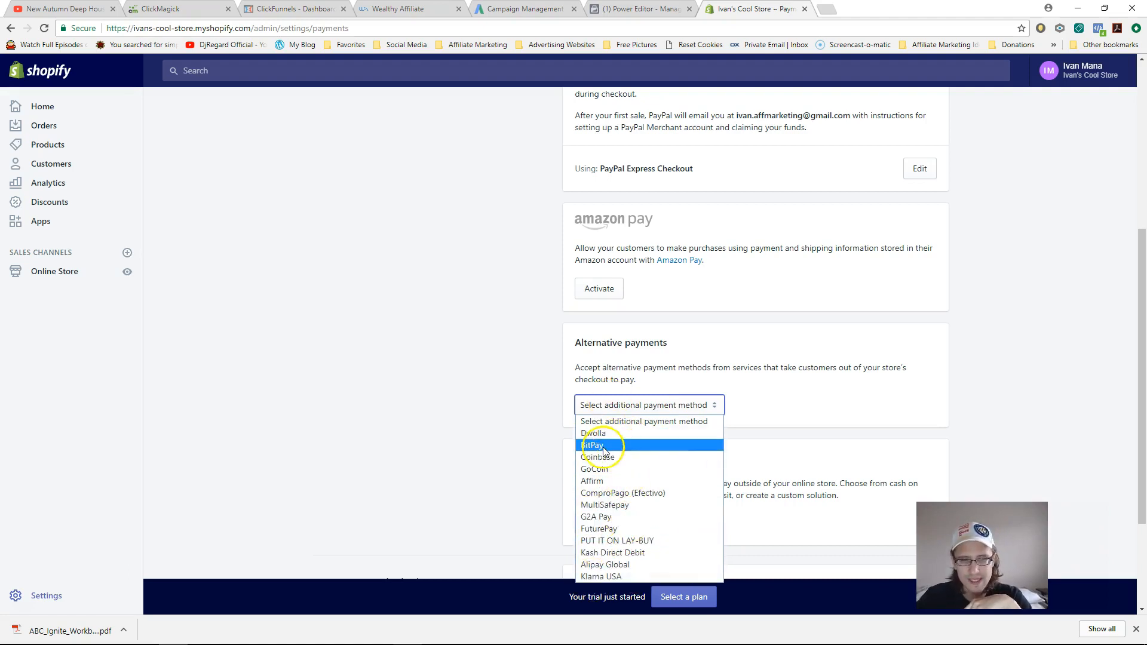
left_click(609, 481)
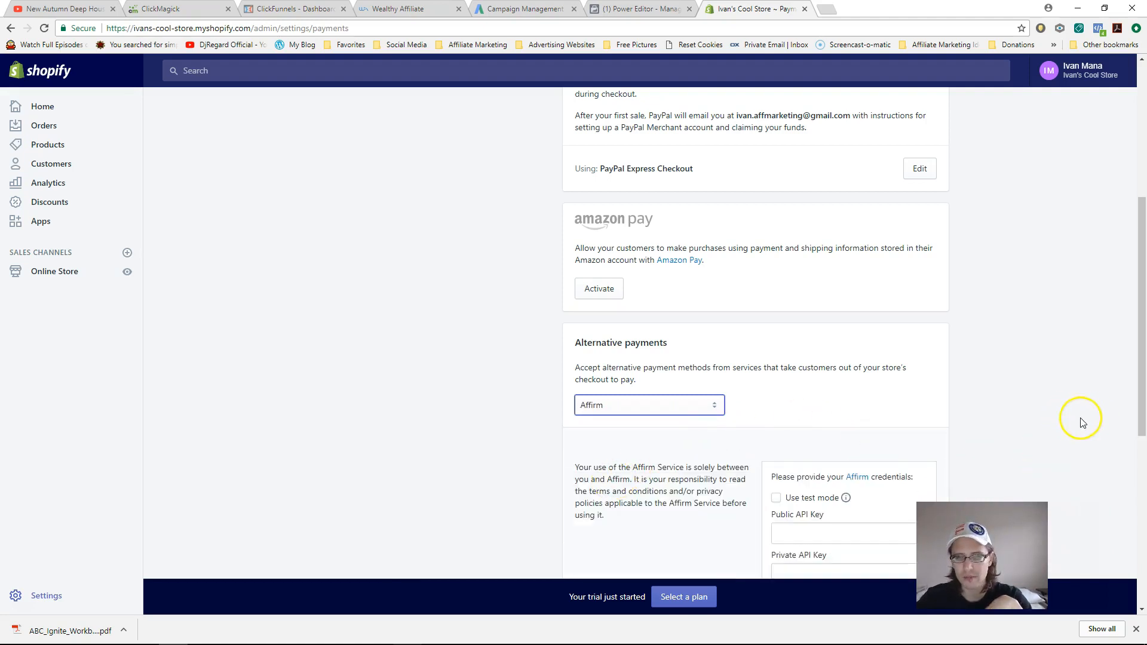
left_click_drag(1139, 254, 1137, 335)
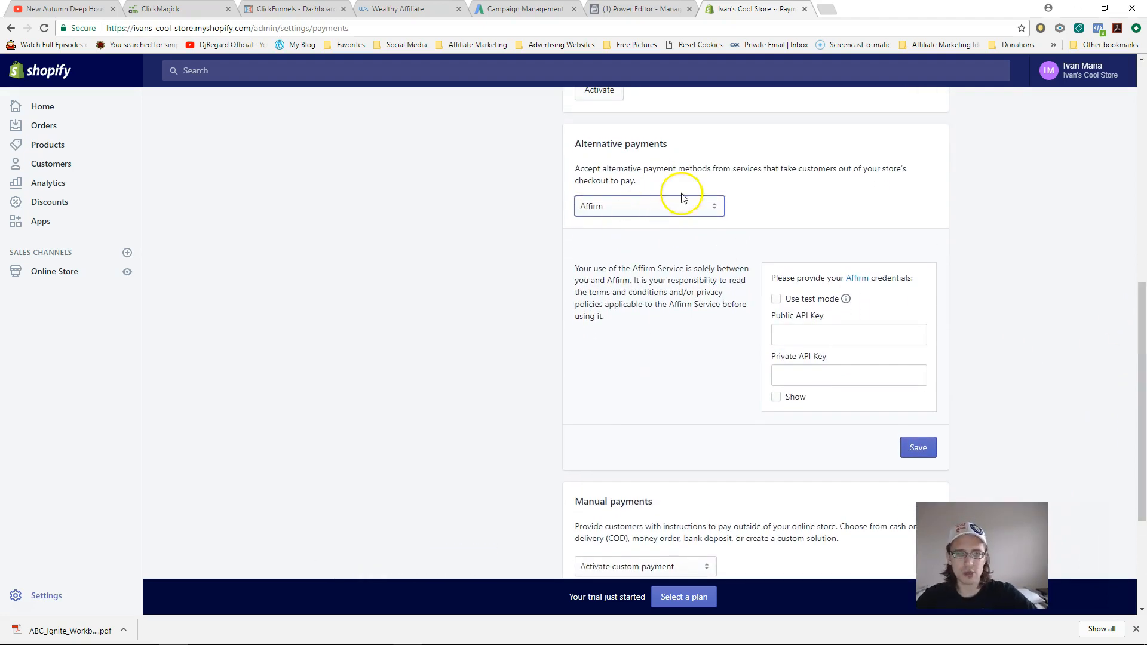
left_click(62, 594)
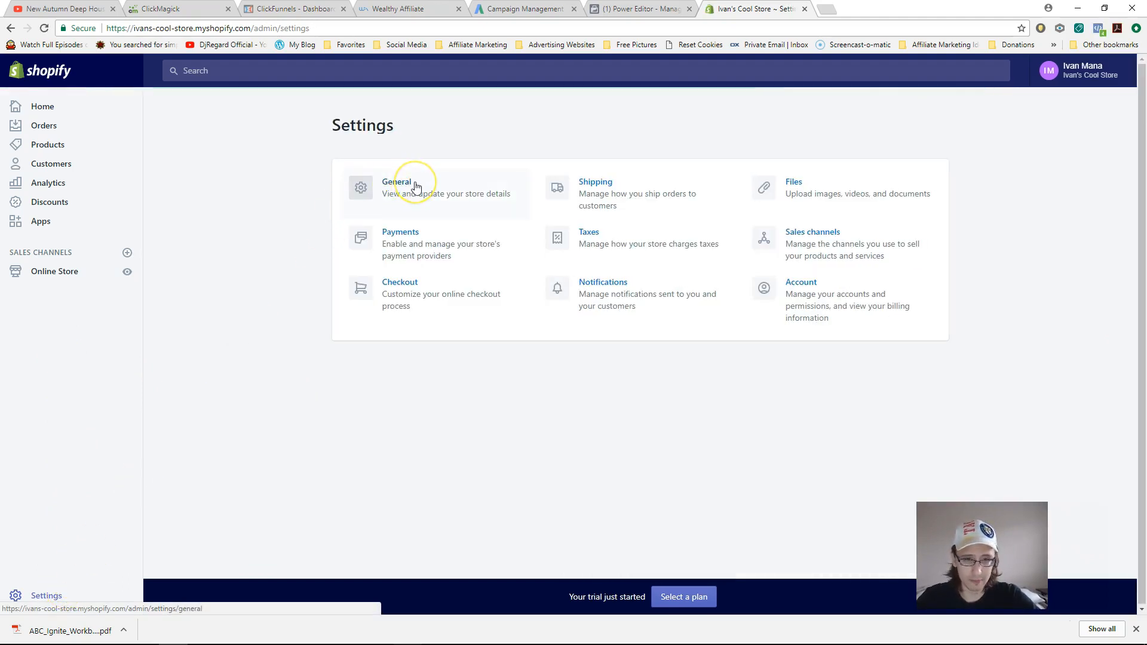
- Open General settings and look over the store name and details
left_click(412, 190)
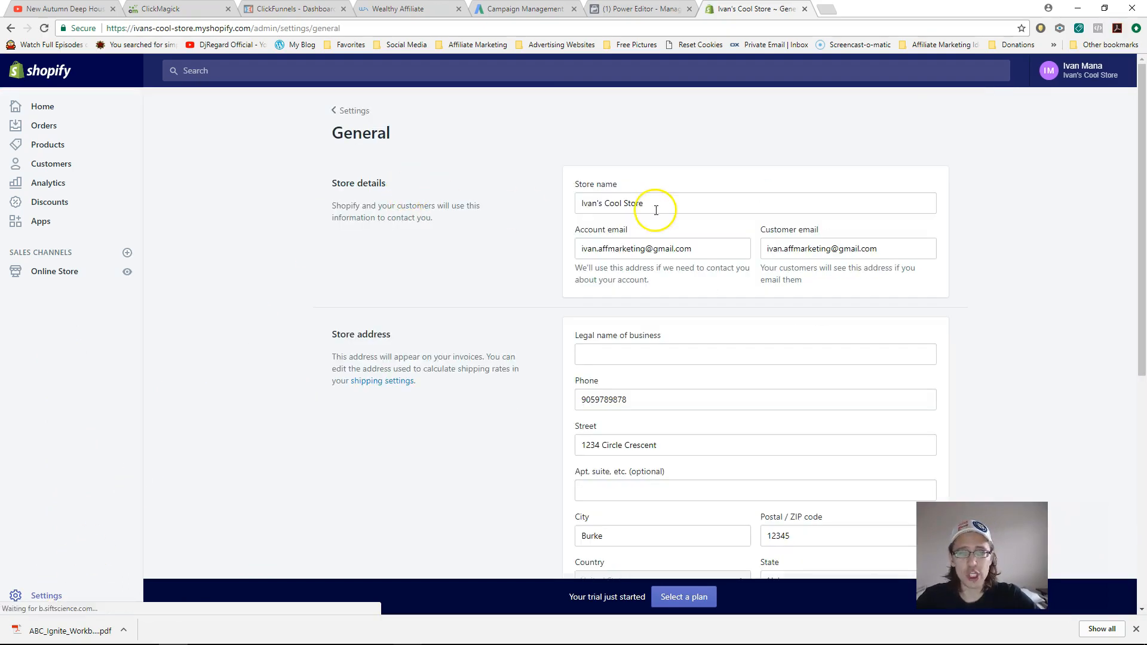
left_click_drag(676, 201, 582, 194)
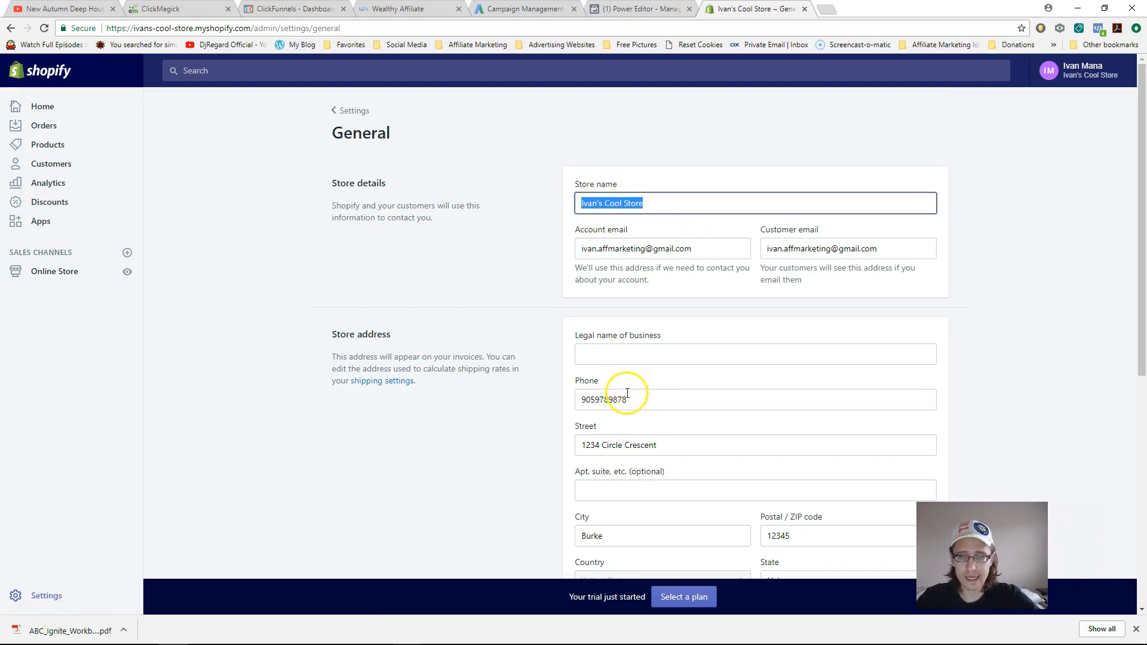
scroll(657, 396, "down", 2)
left_click_drag(1139, 269, 1143, 173)
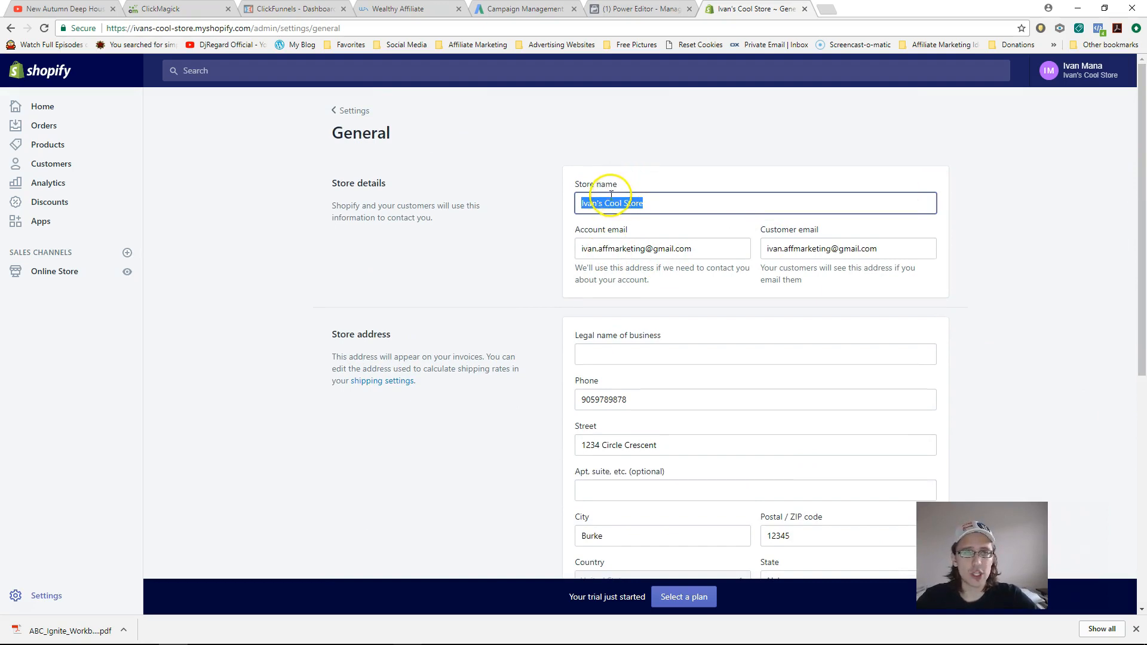
- Load the store's domain in a new browser tab, then close that storefront tab
left_click(146, 29)
left_click(251, 28)
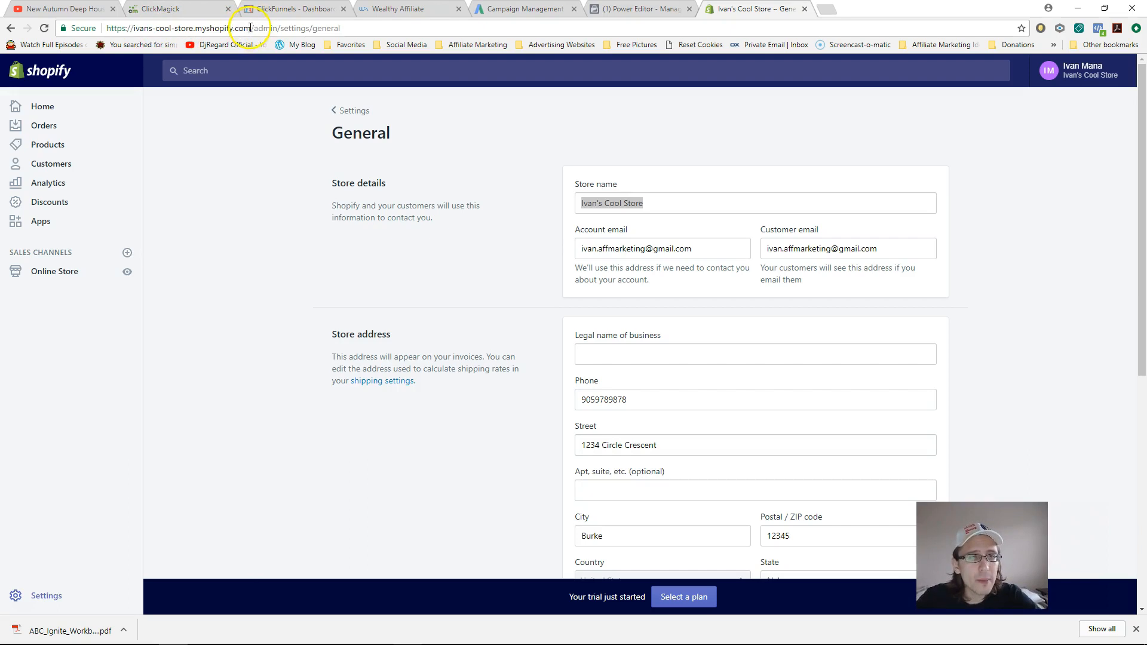
left_click_drag(251, 28, 130, 20)
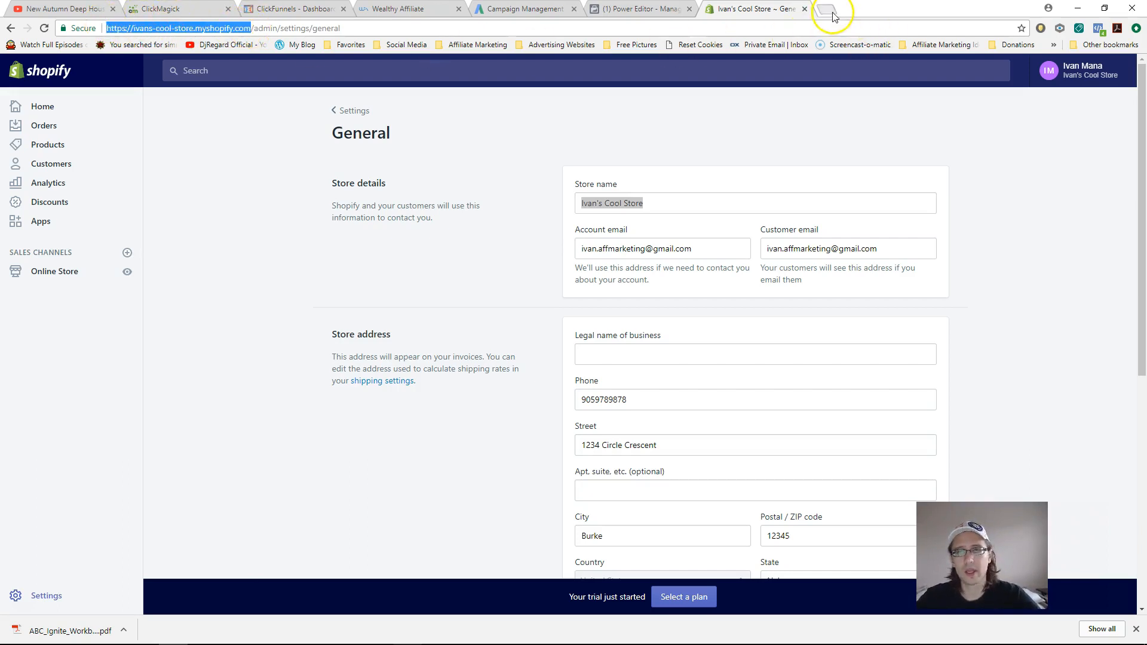
left_click(827, 10)
type("https://ivans-cool-store.myshopify.com/")
key("Return")
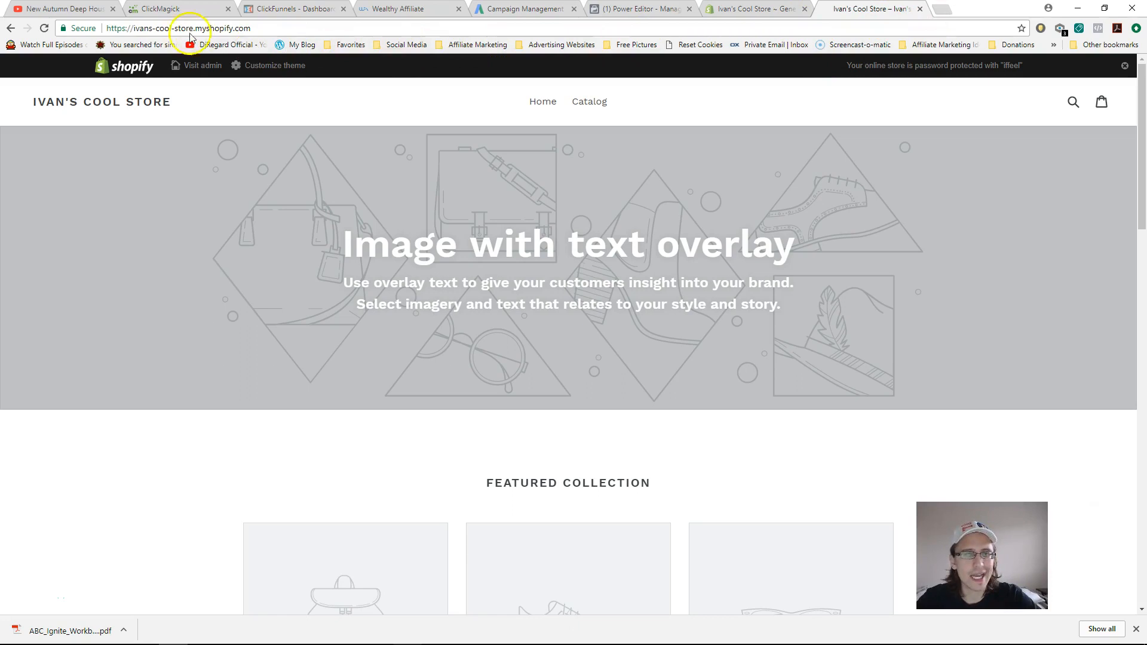
left_click(921, 9)
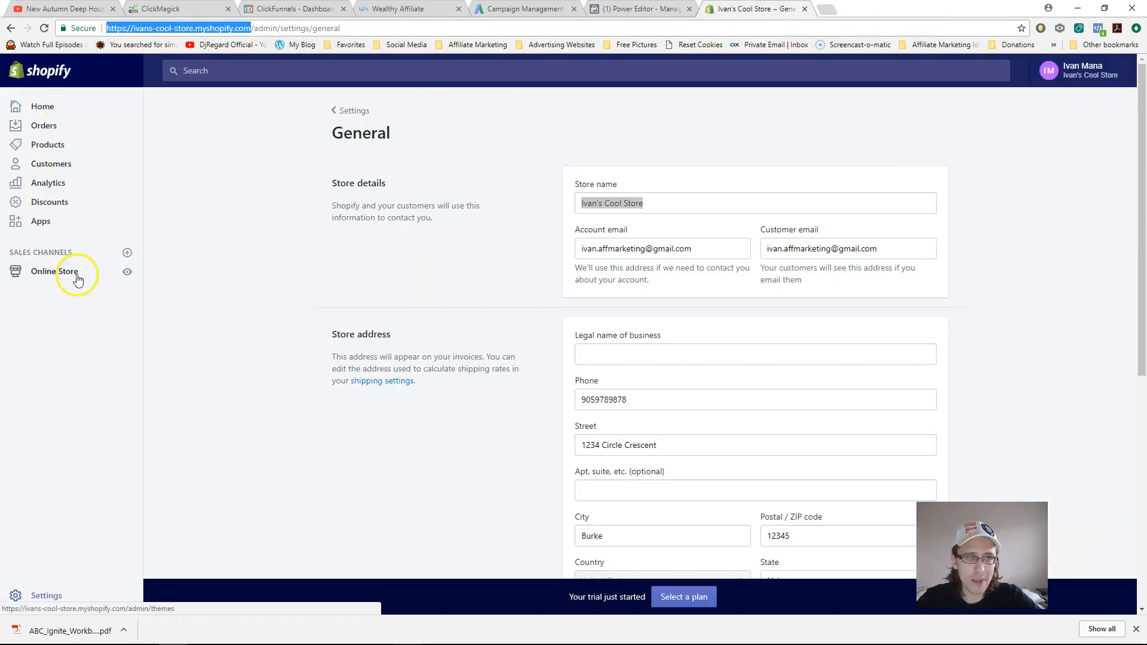
- Visit the Online Store themes and Domains pages, then return to the Settings overview
left_click(53, 272)
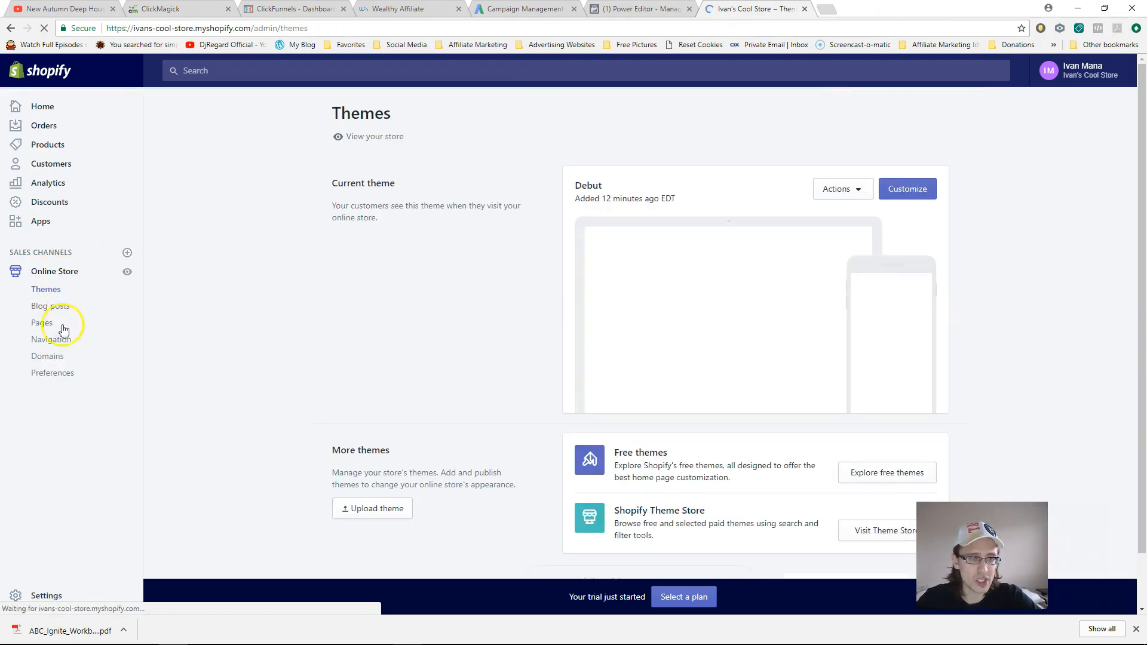
left_click(49, 362)
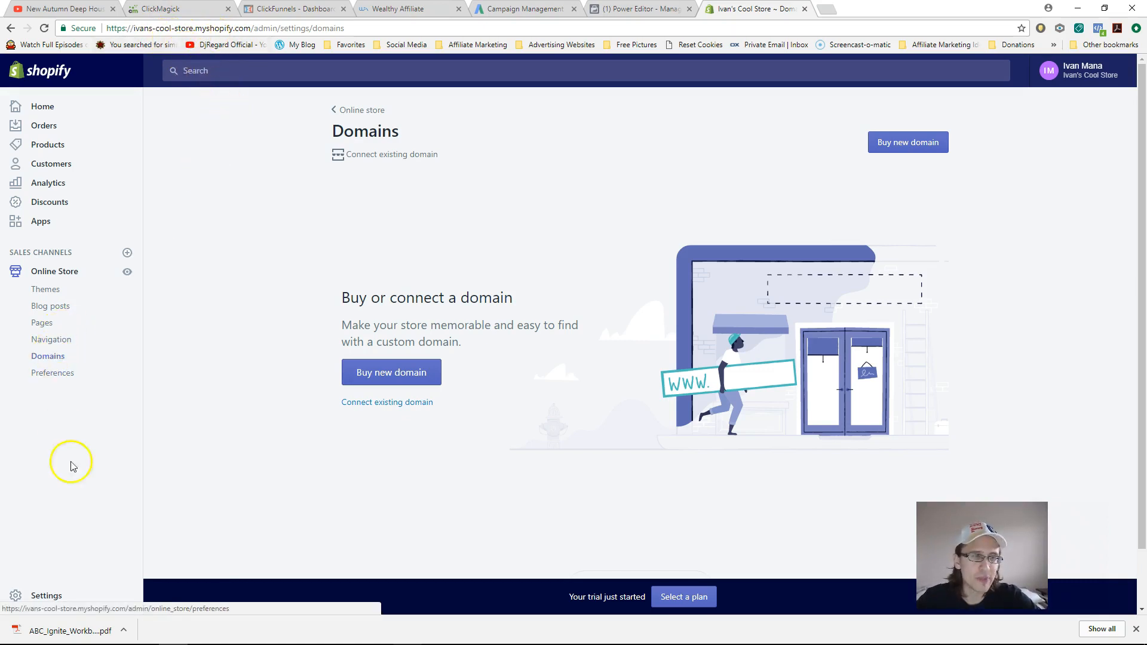
left_click(56, 594)
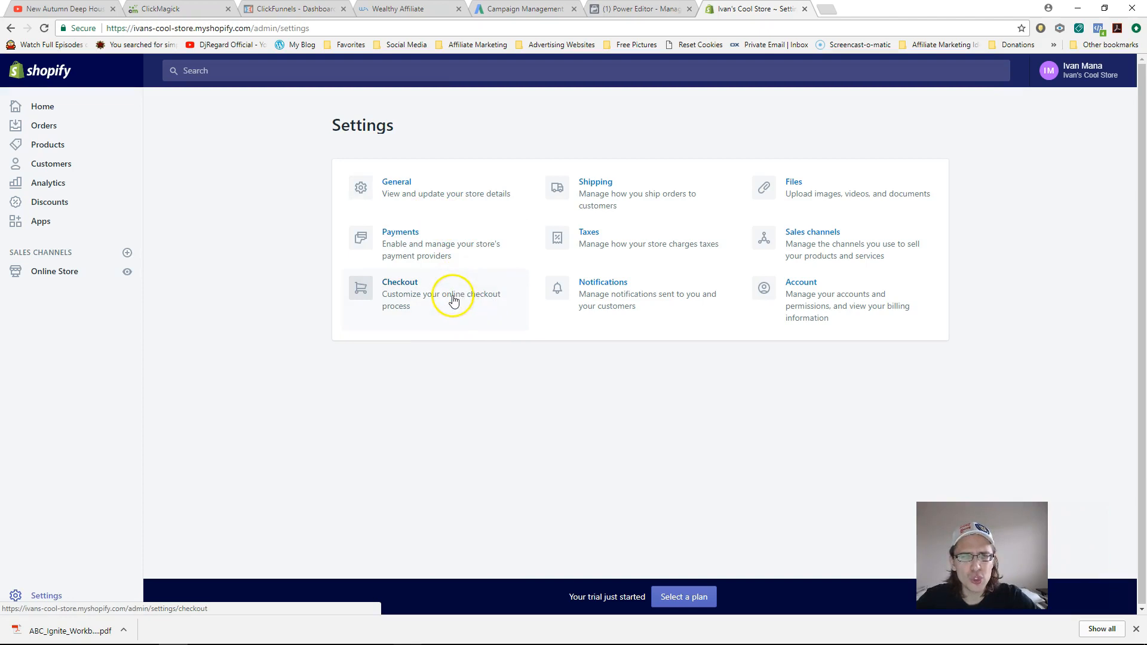
- Switch customer accounts to optional, then back to disabled
left_click_drag(1141, 143, 1137, 90)
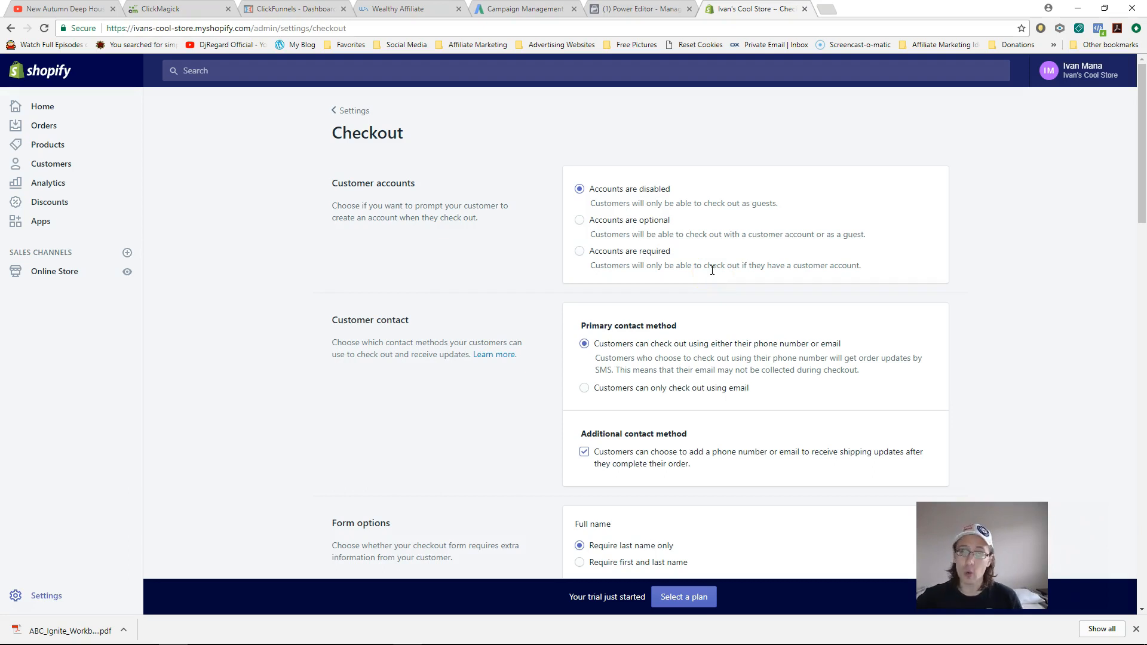
left_click(634, 229)
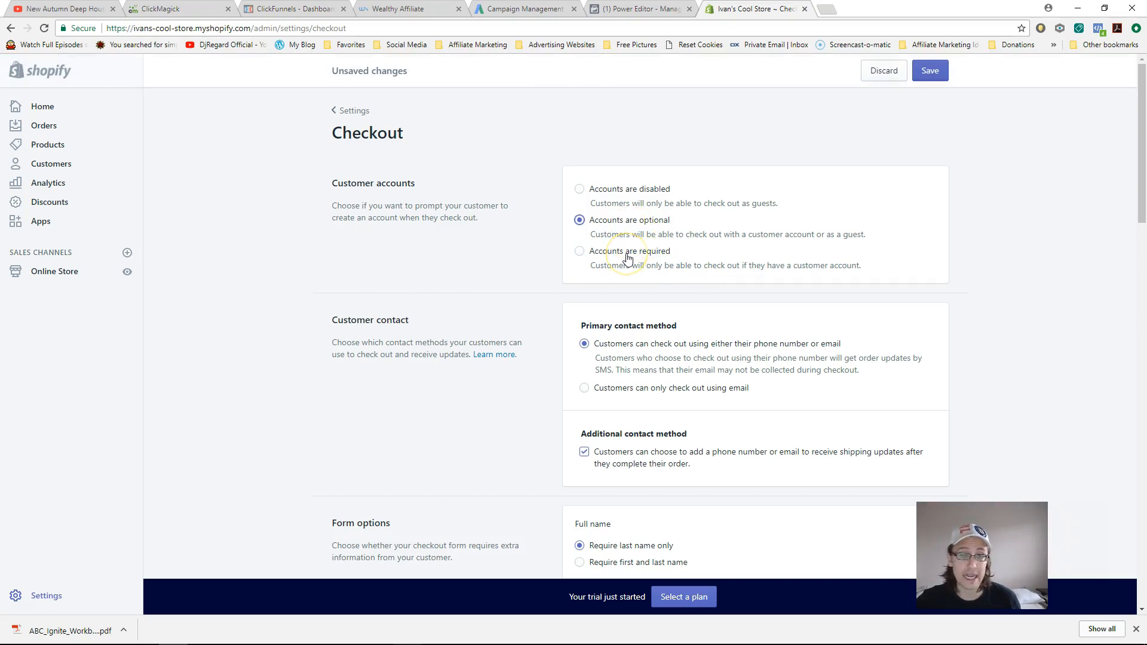
left_click(623, 196)
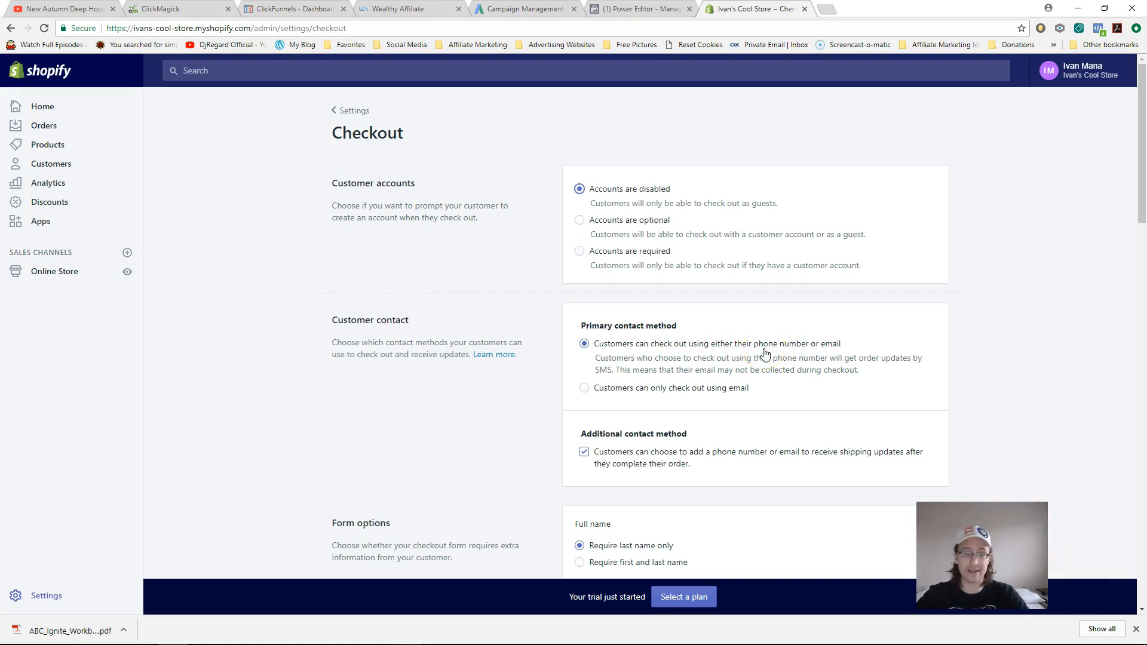
- Scroll down the Checkout settings to the note that checkout appears in English
left_click_drag(1141, 63, 1141, 173)
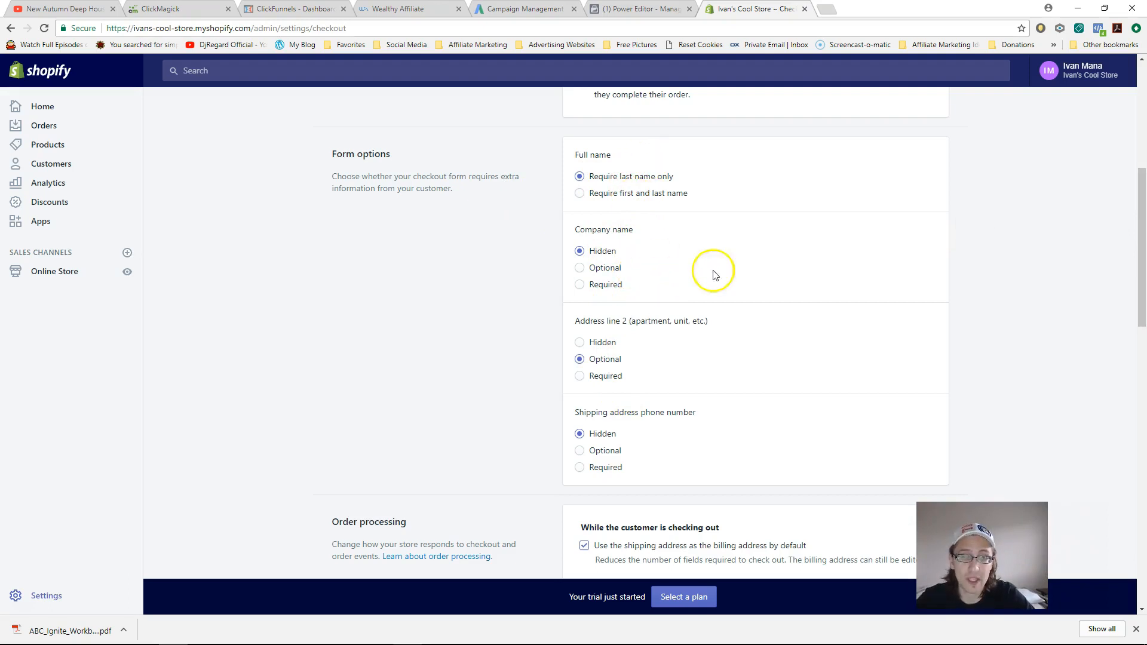
left_click_drag(1142, 216, 1141, 292)
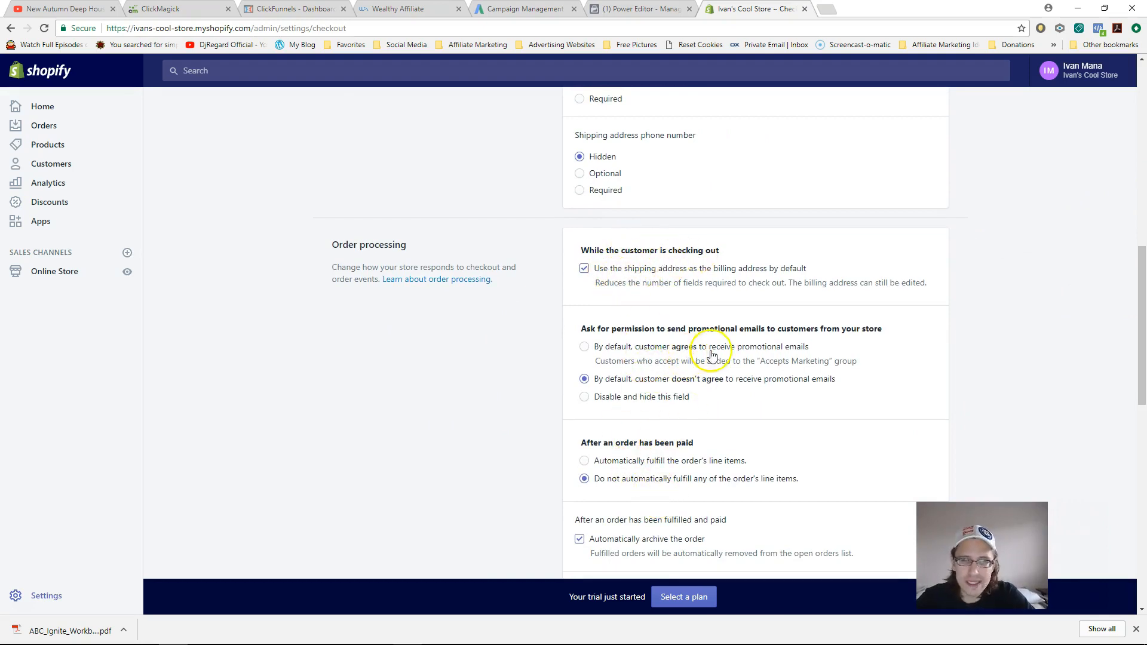
left_click_drag(1139, 256, 1142, 309)
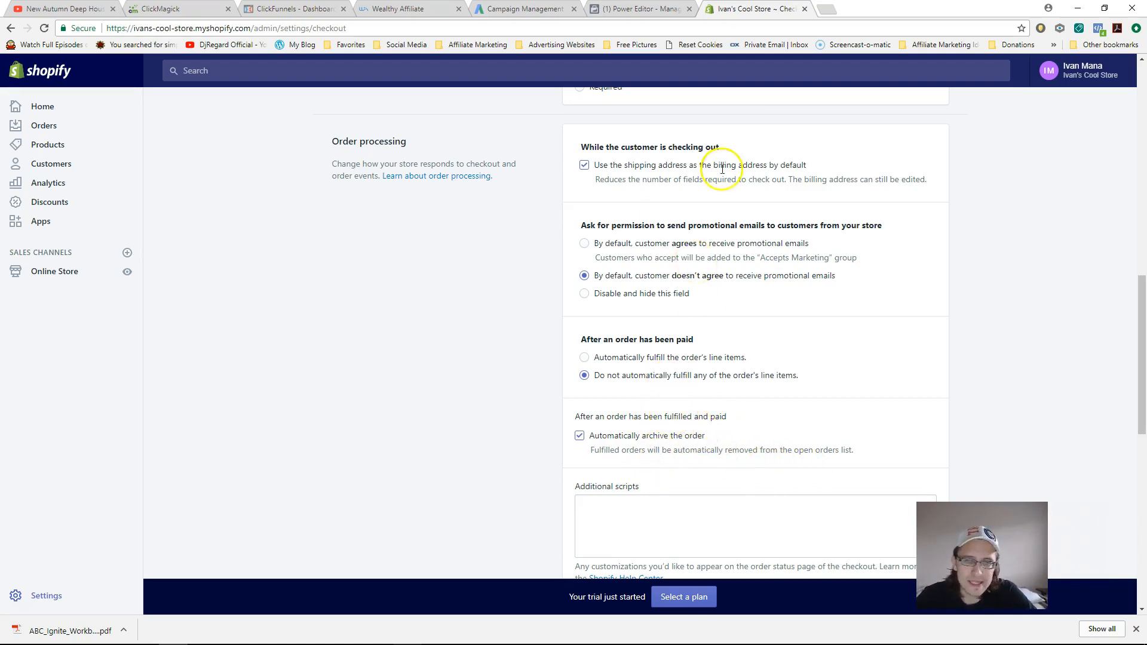
left_click_drag(1142, 333, 1134, 446)
right_click(1135, 444)
left_click(736, 252)
left_click_drag(756, 262, 576, 260)
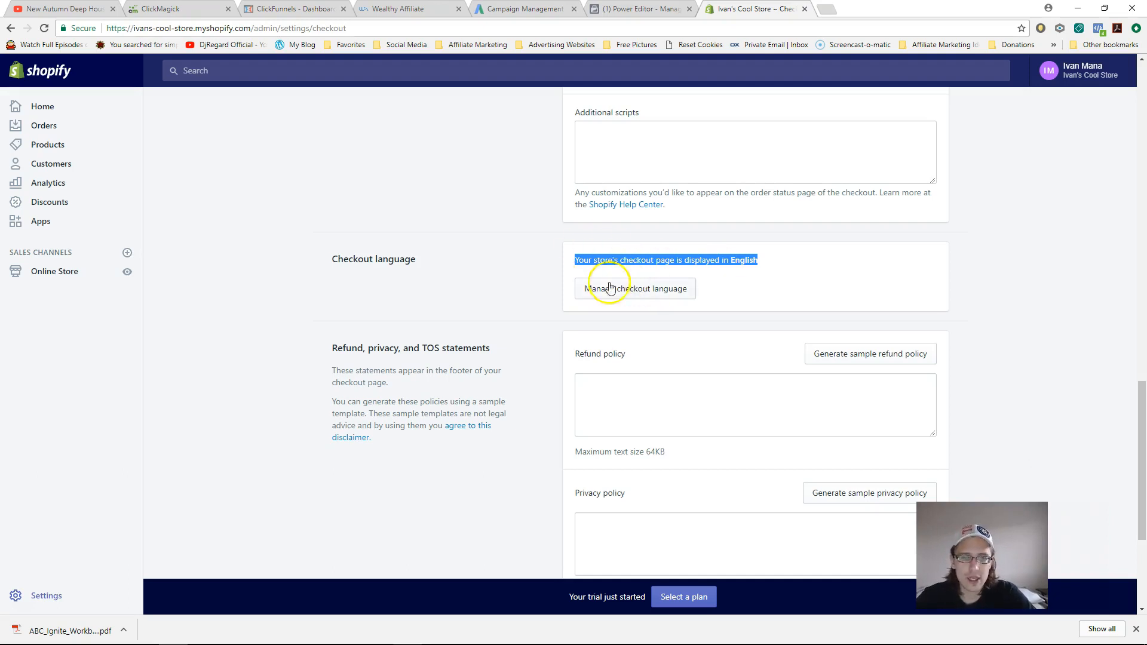
left_click(633, 258)
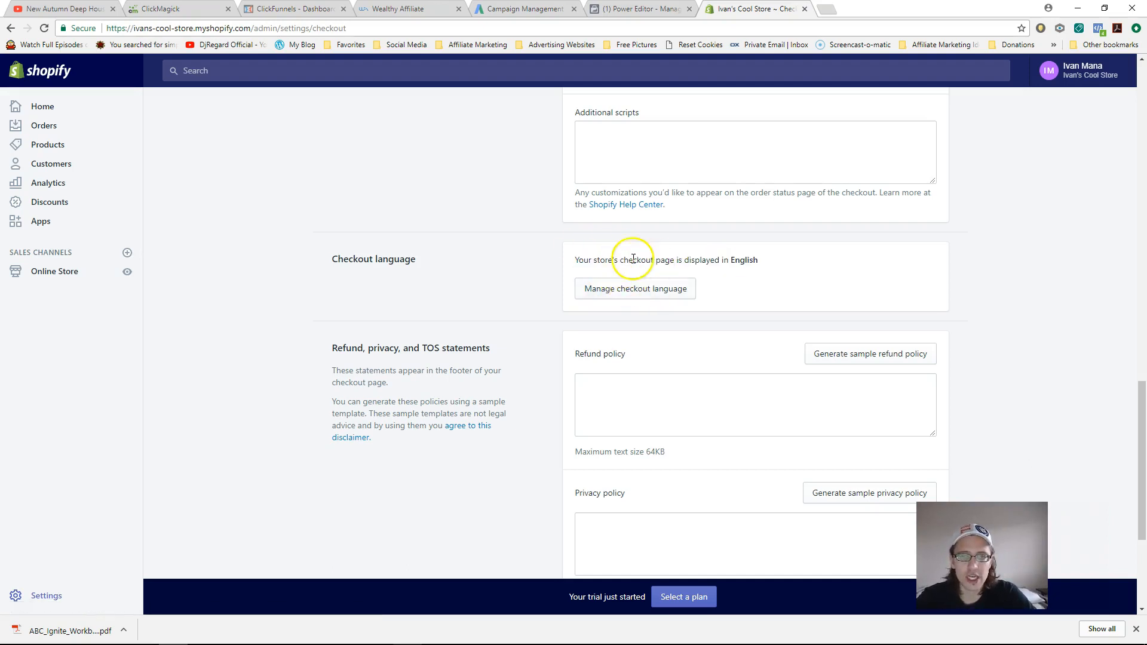
left_click(654, 288)
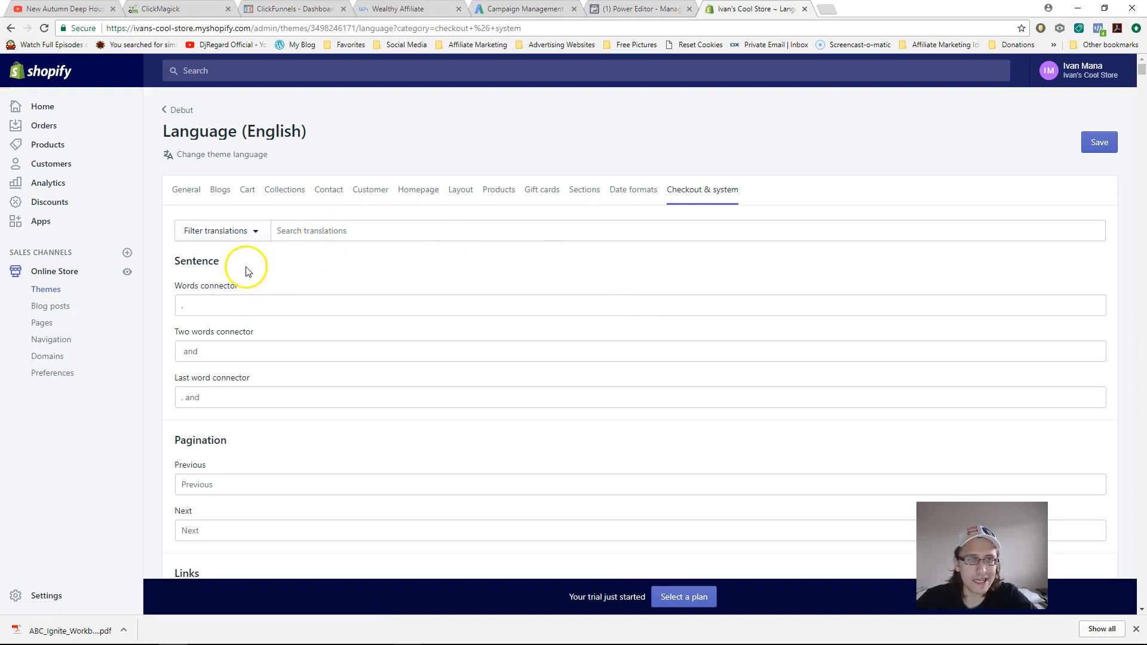
left_click(223, 305)
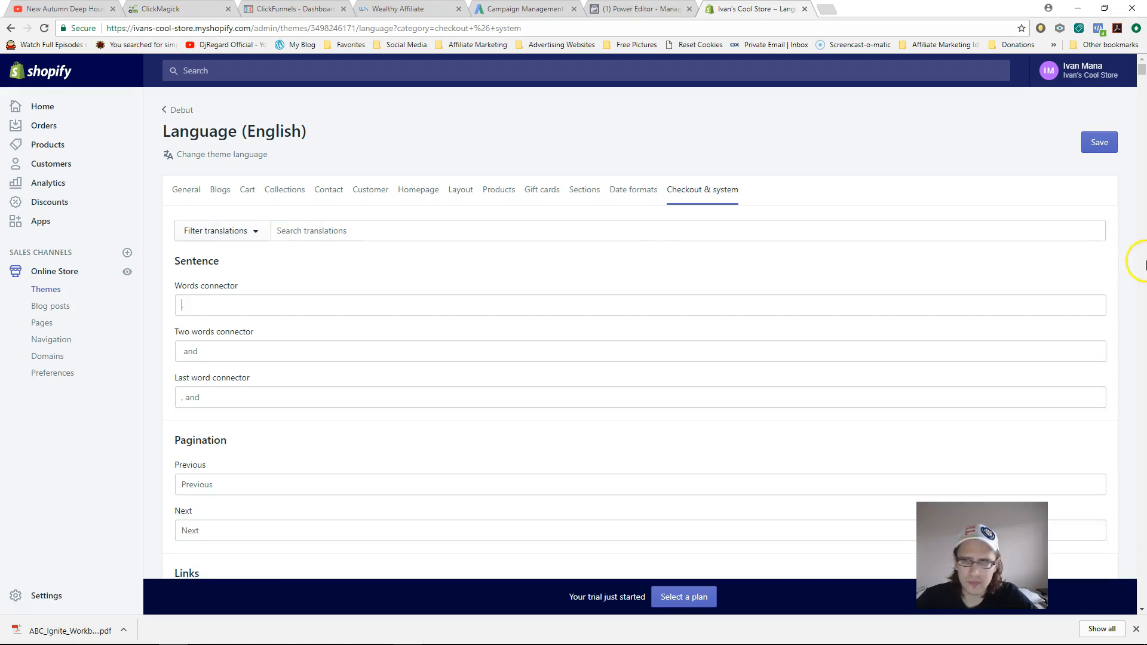
scroll(647, 351, "down", 4)
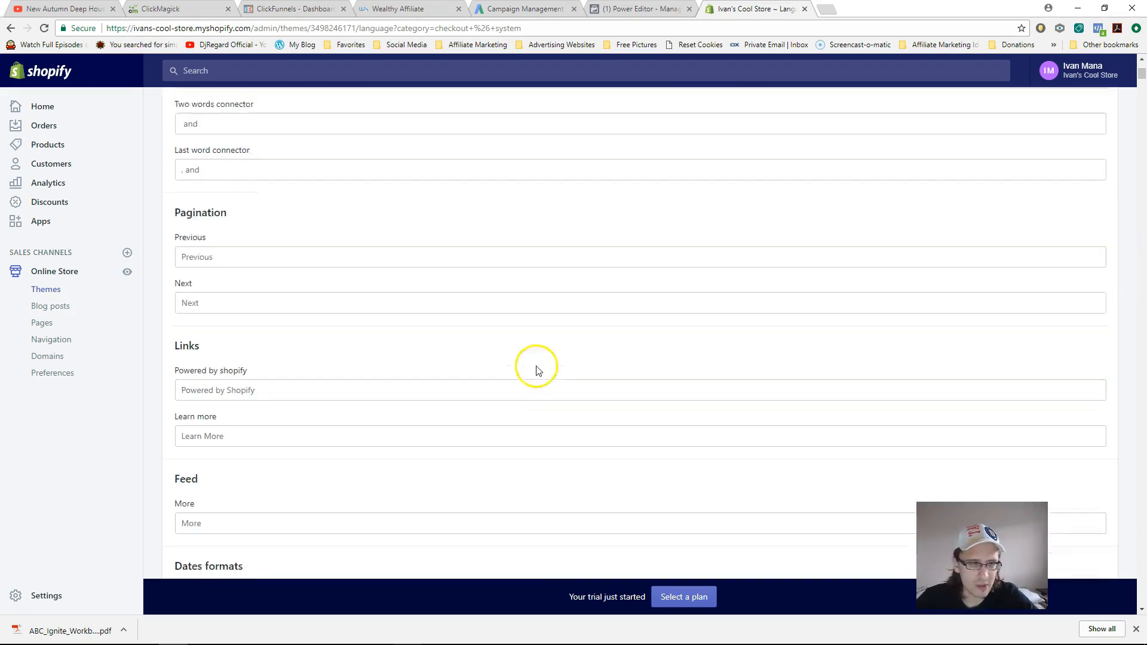
scroll(391, 410, "down", 4)
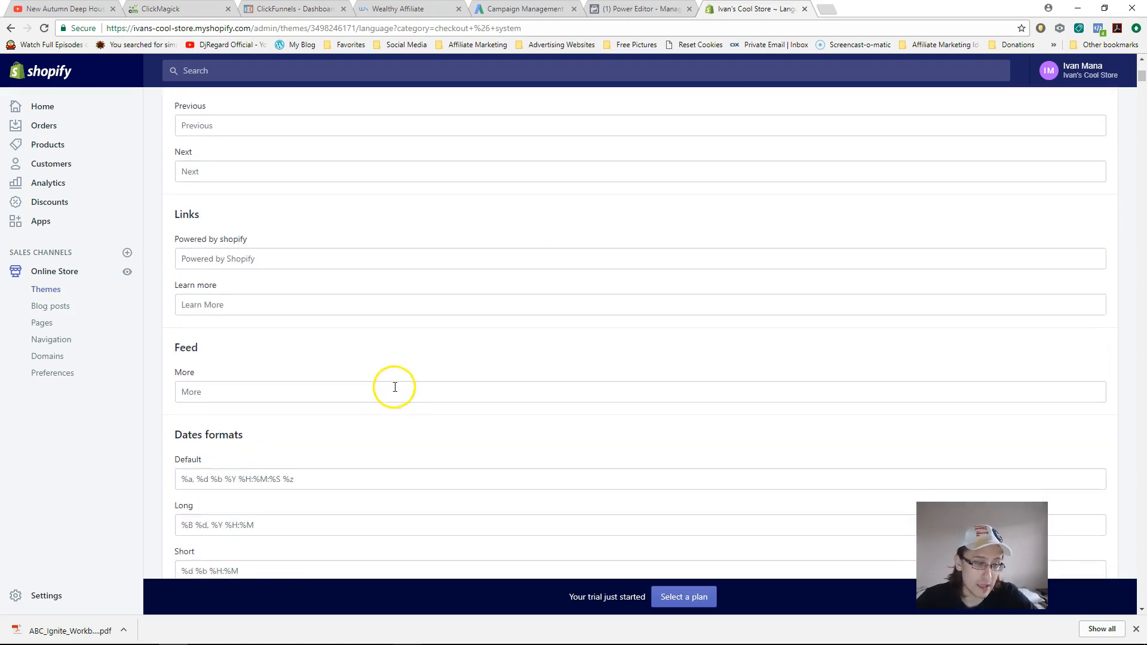
scroll(389, 366, "down", 1)
scroll(388, 366, "up", 1)
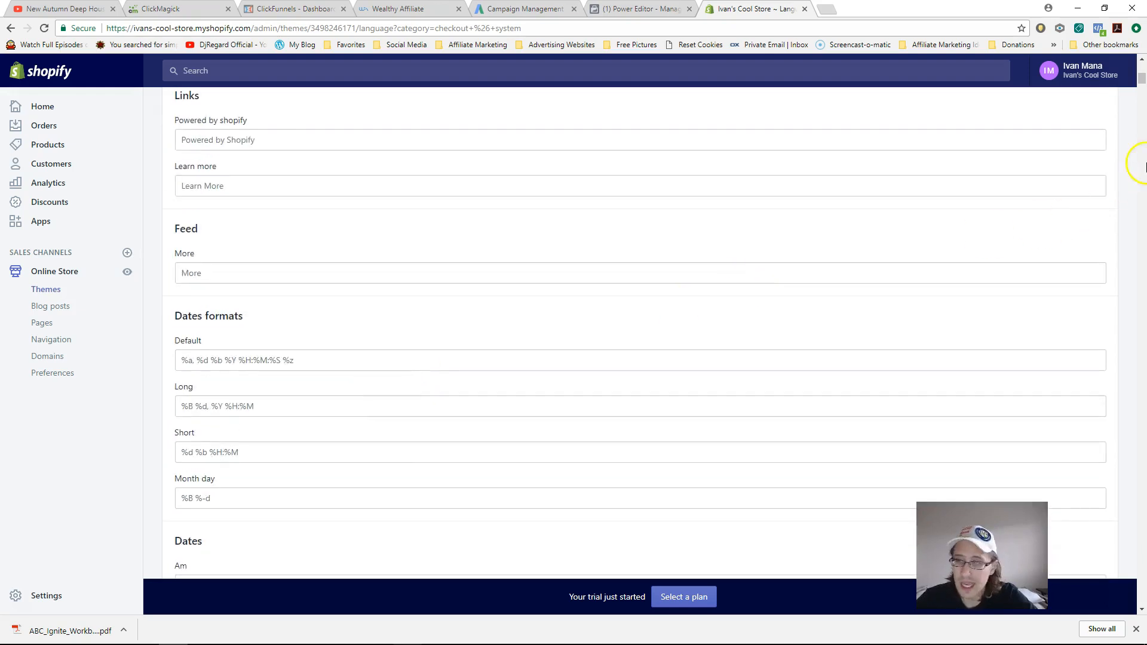
left_click_drag(1141, 78, 1142, 68)
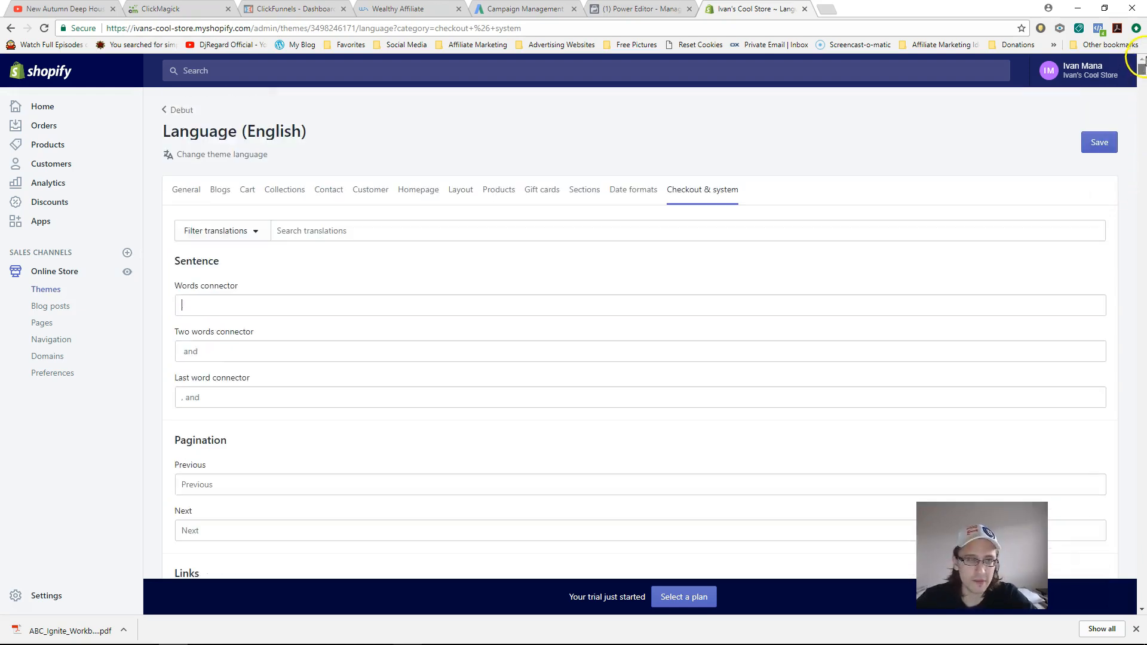
left_click(10, 28)
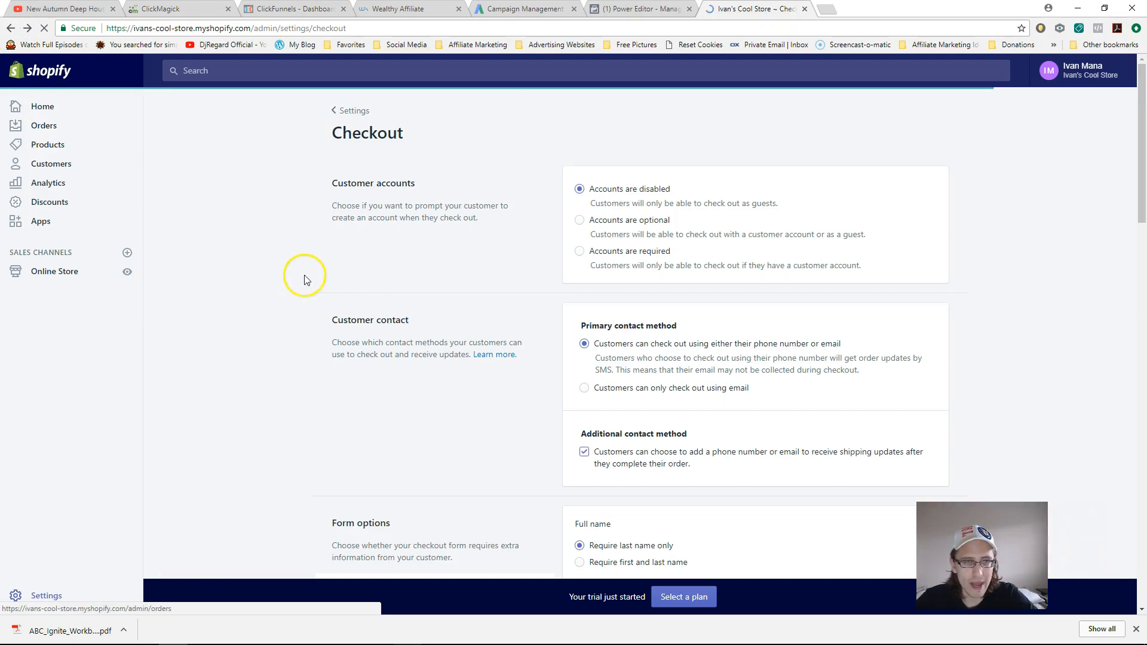
- Generate sample refund, privacy and terms of service policies from the built-in templates
left_click_drag(1141, 138, 1142, 503)
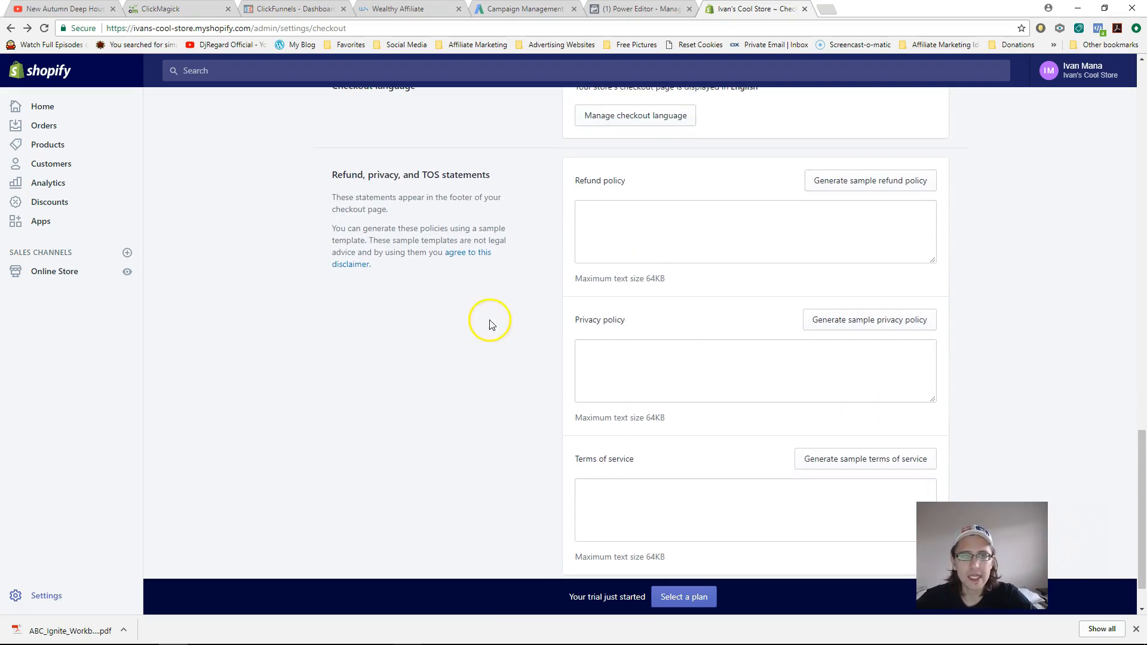
left_click_drag(355, 199, 359, 209)
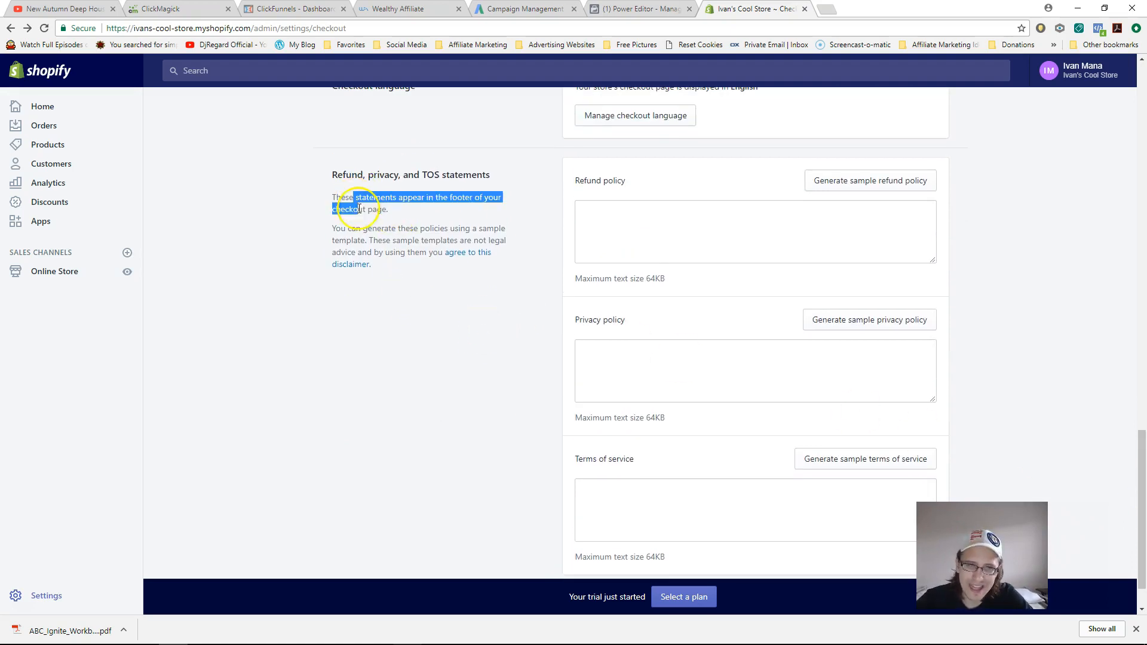
left_click(860, 181)
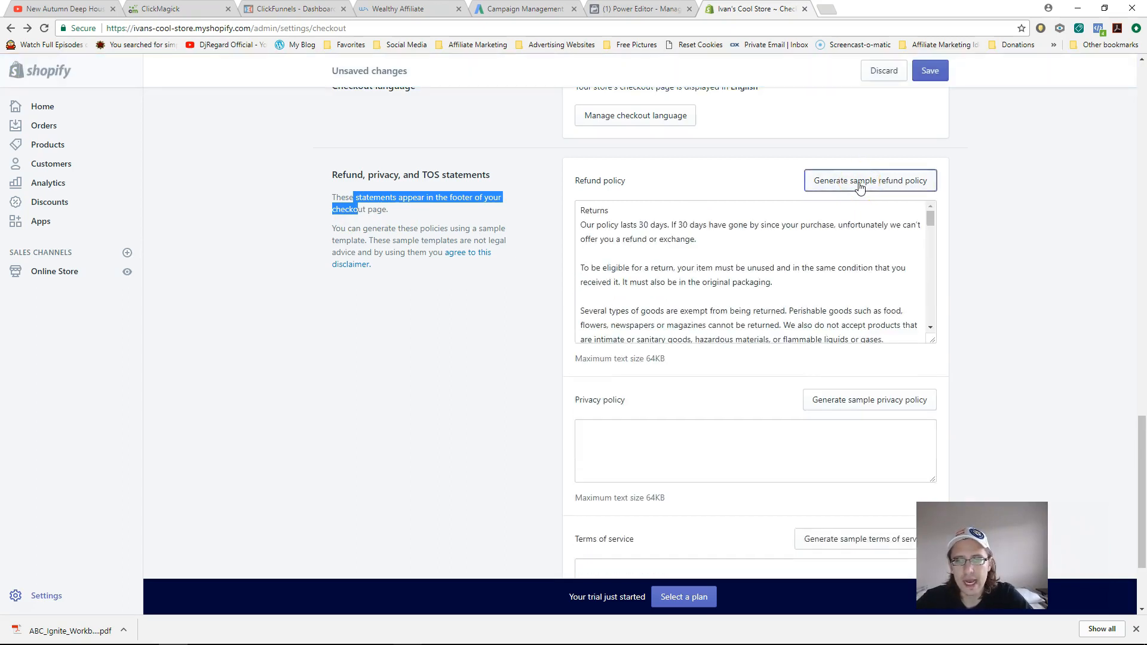
left_click(854, 402)
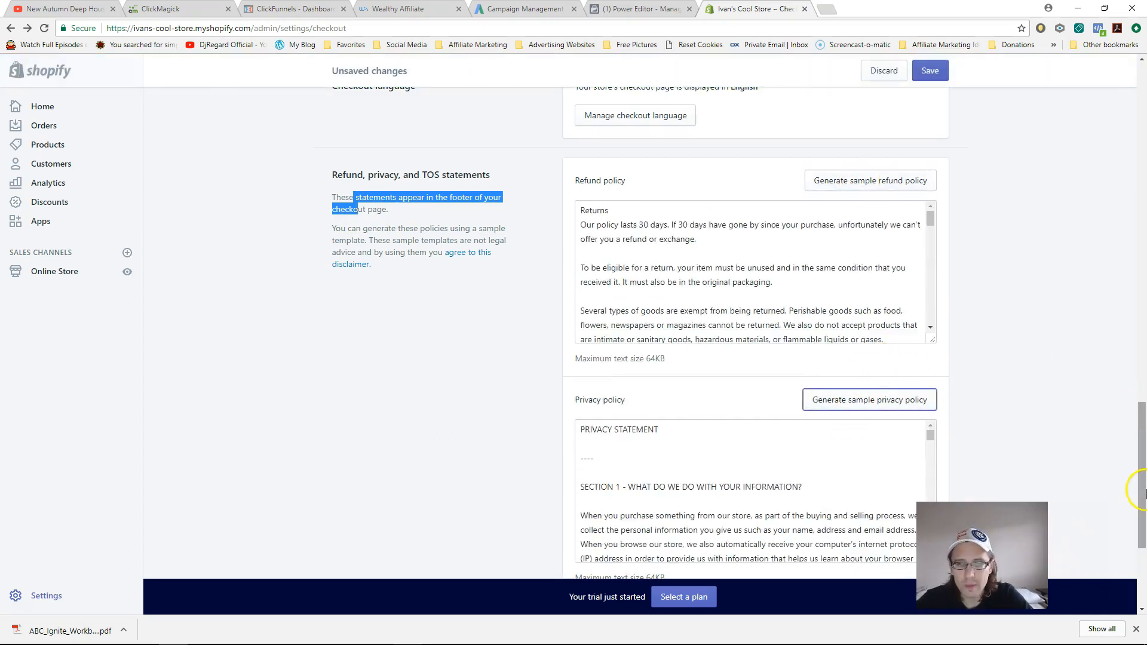
left_click_drag(1140, 478, 1139, 541)
left_click(829, 411)
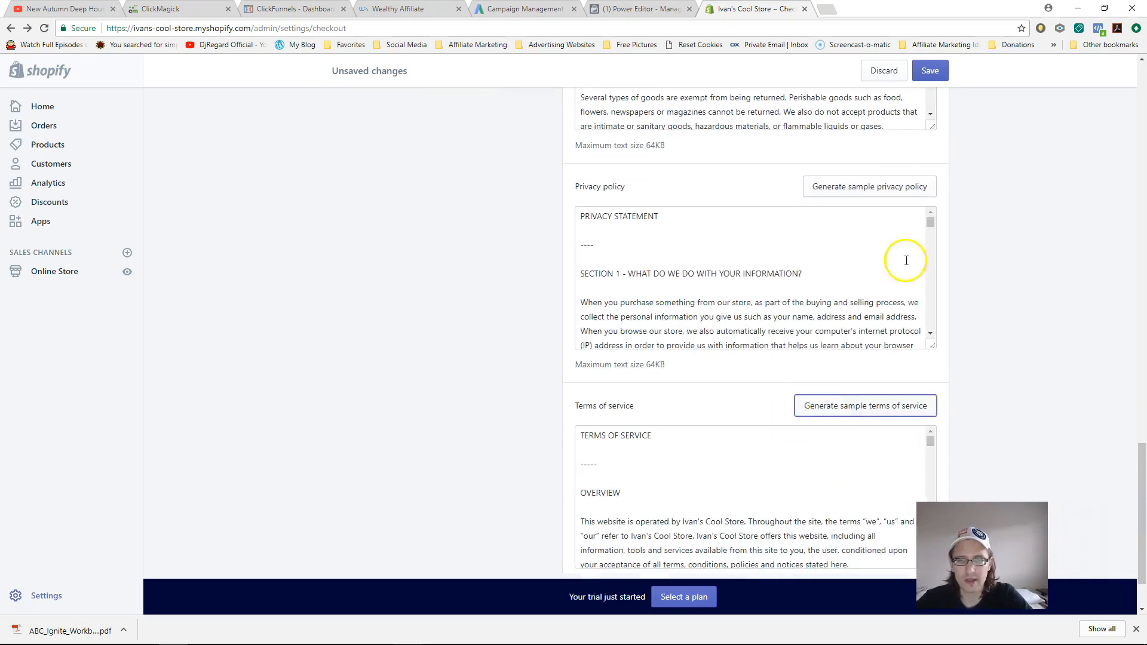
left_click(933, 229)
scroll(929, 225, "up", 2)
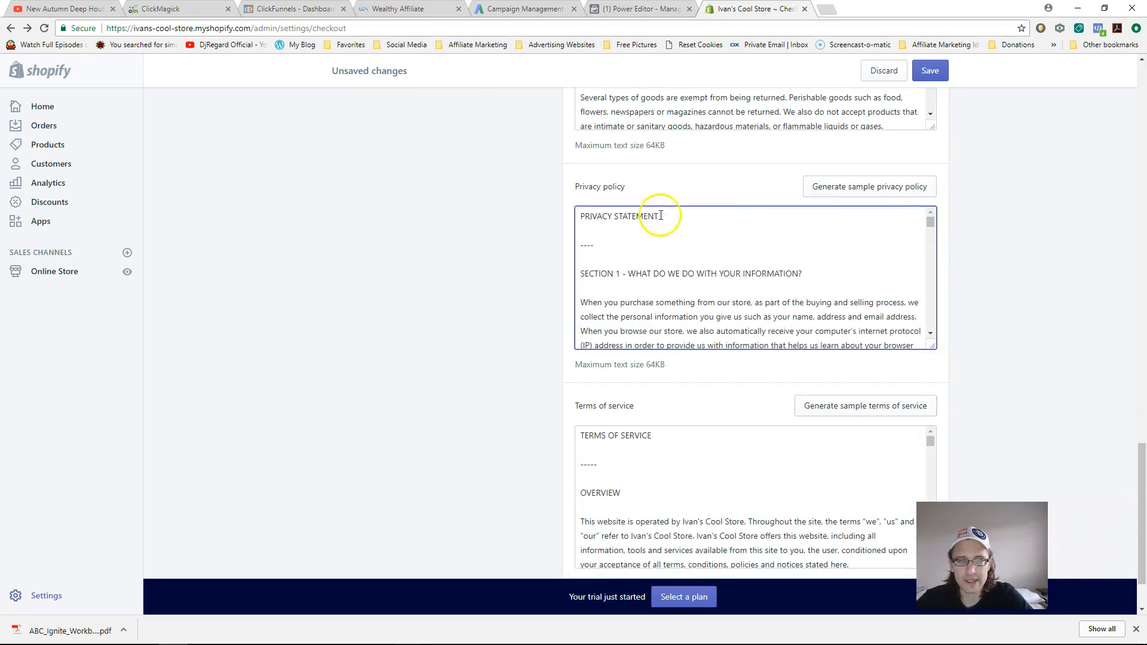
left_click_drag(582, 217, 780, 422)
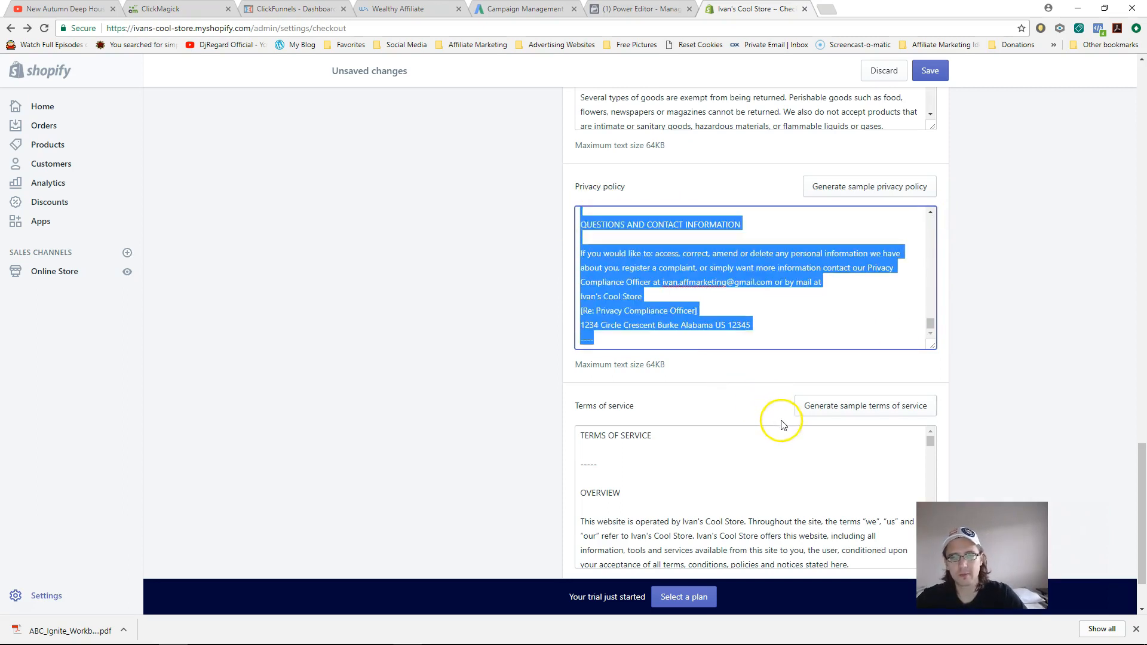
left_click(54, 271)
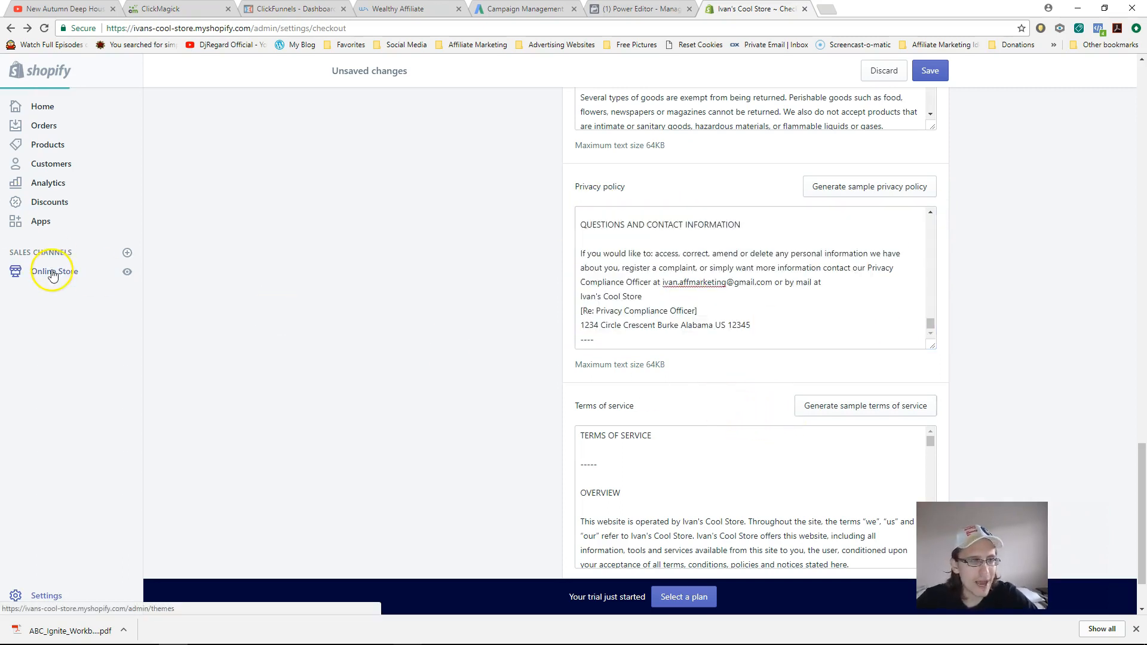
- Add a page titled 'Privacy Policy' containing the pasted privacy statement and save it
left_click(41, 323)
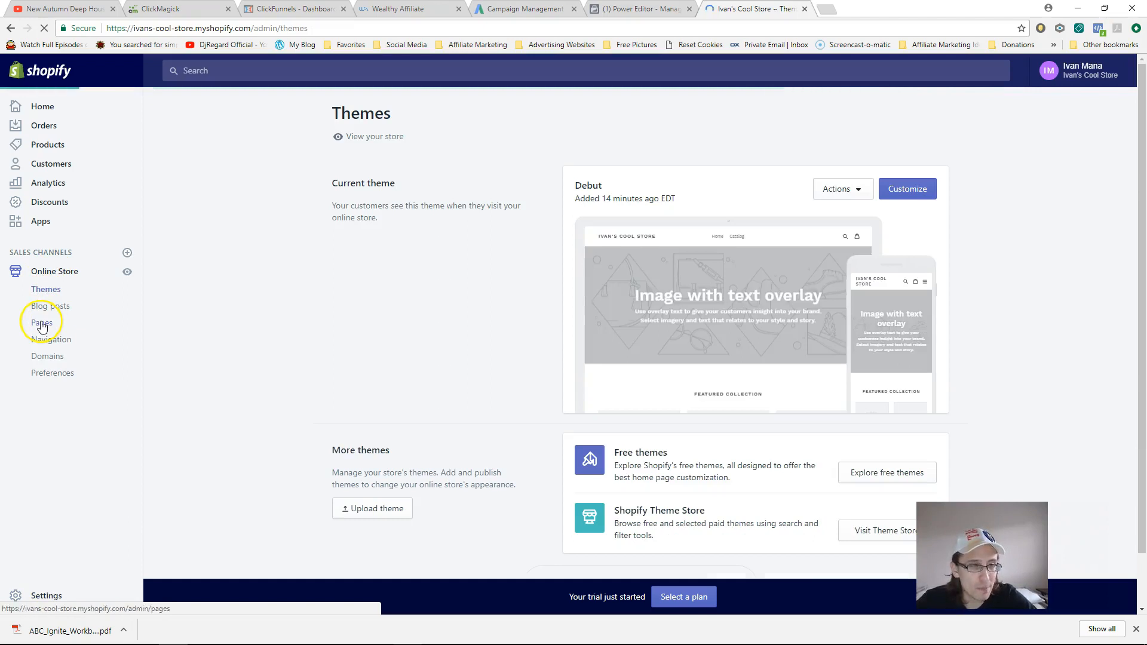
left_click(370, 382)
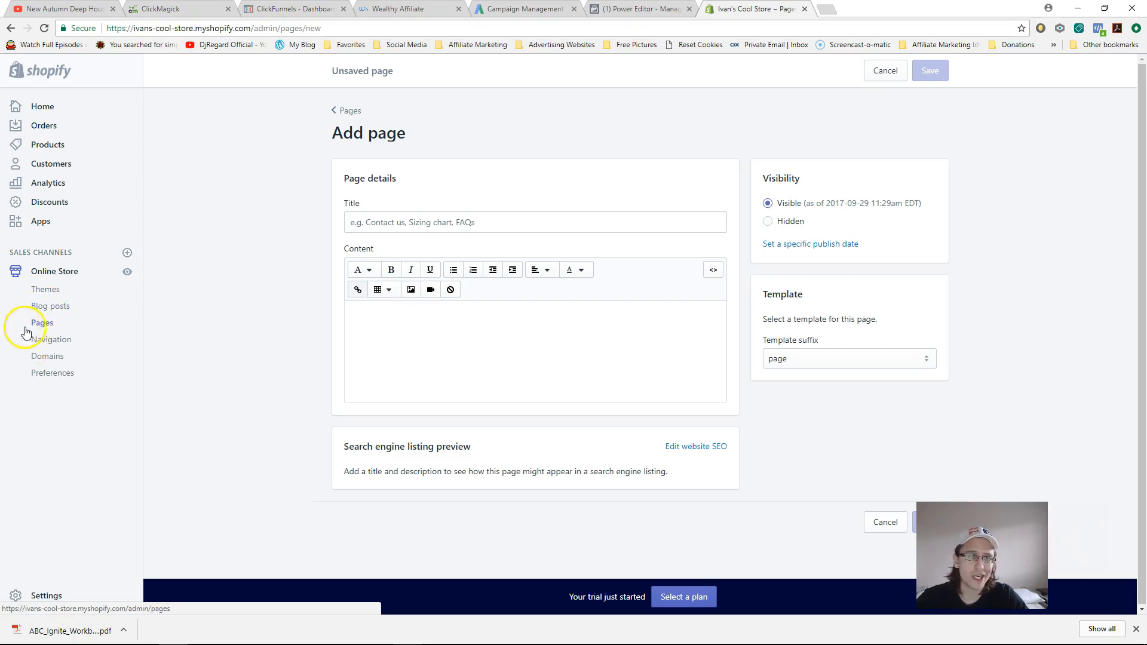
left_click(448, 324)
key("ctrl+v")
left_click(400, 219)
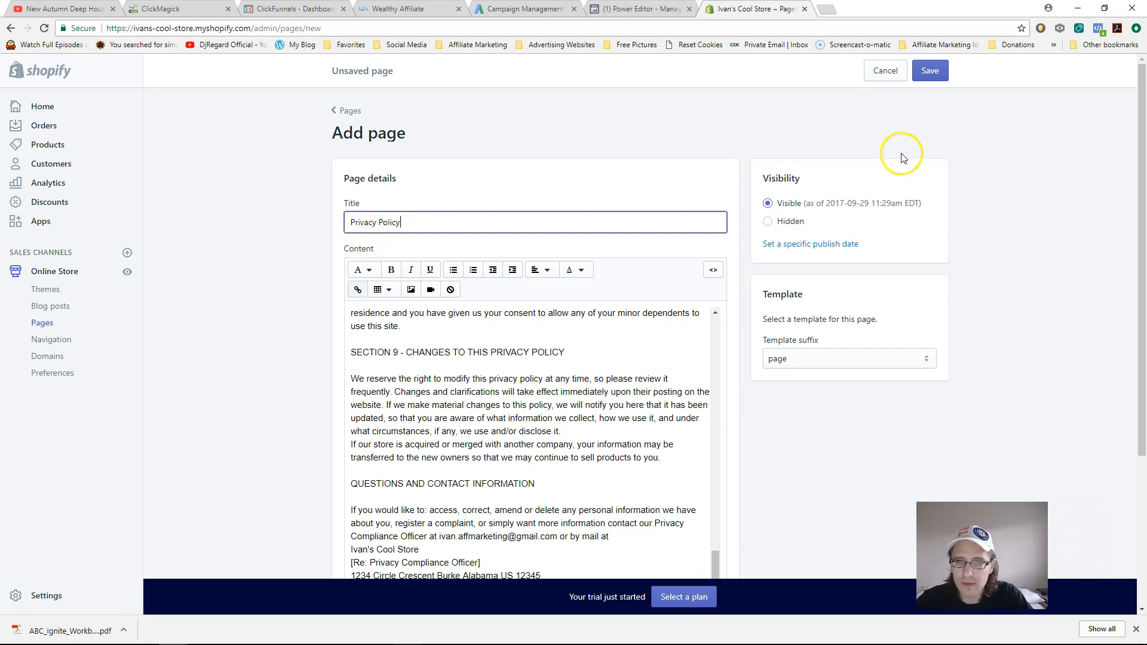
left_click_drag(1138, 213, 1138, 400)
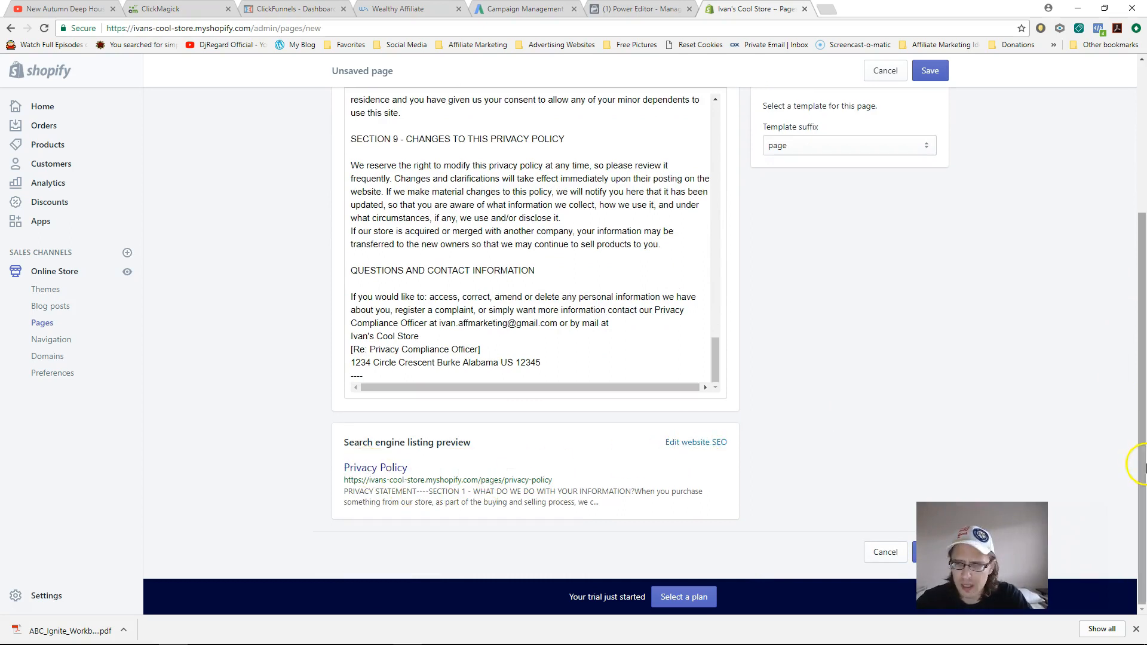
left_click_drag(1134, 468, 1133, 227)
left_click(933, 71)
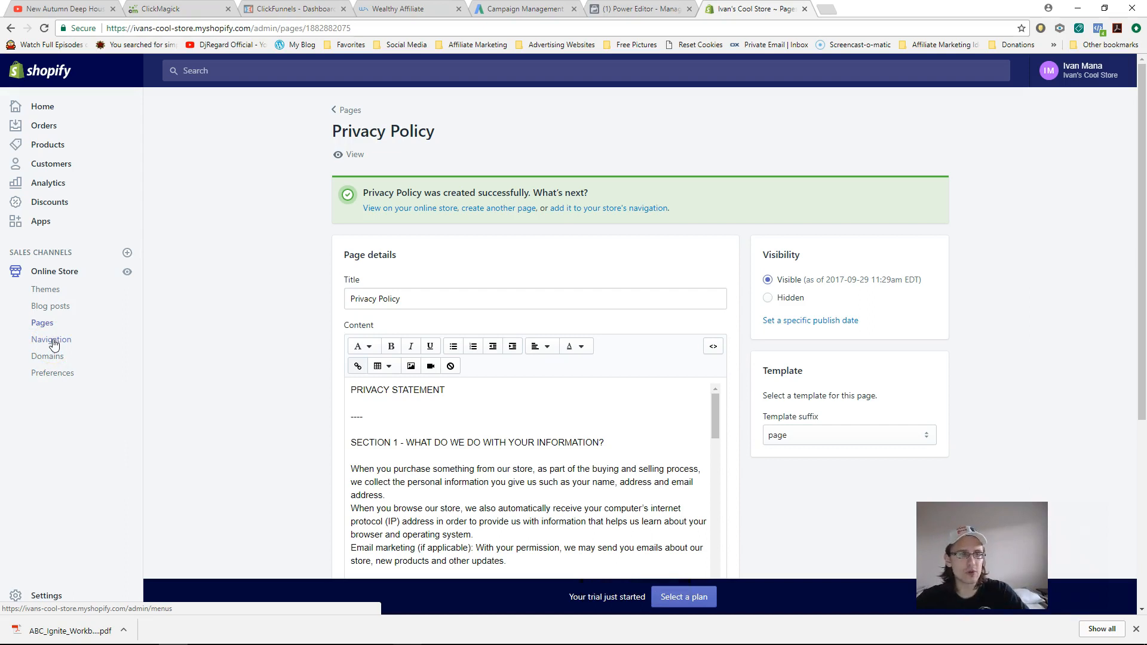
- Add a Main menu item linking to Pages > Privacy Policy, save the menu, and view the storefront
left_click(52, 341)
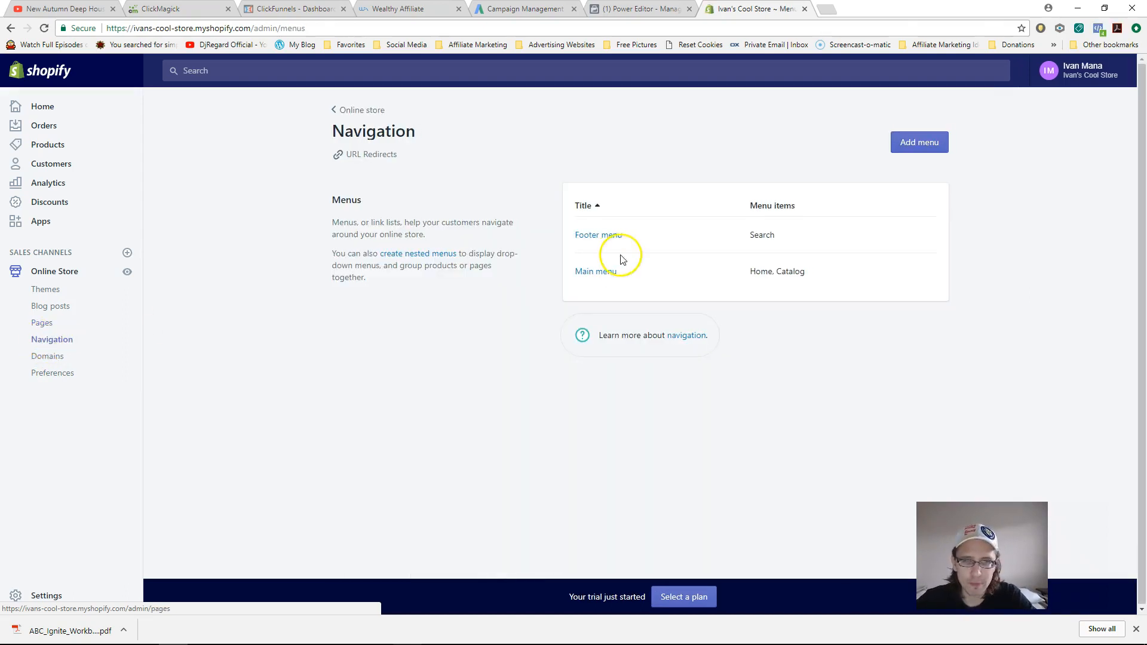
left_click(603, 280)
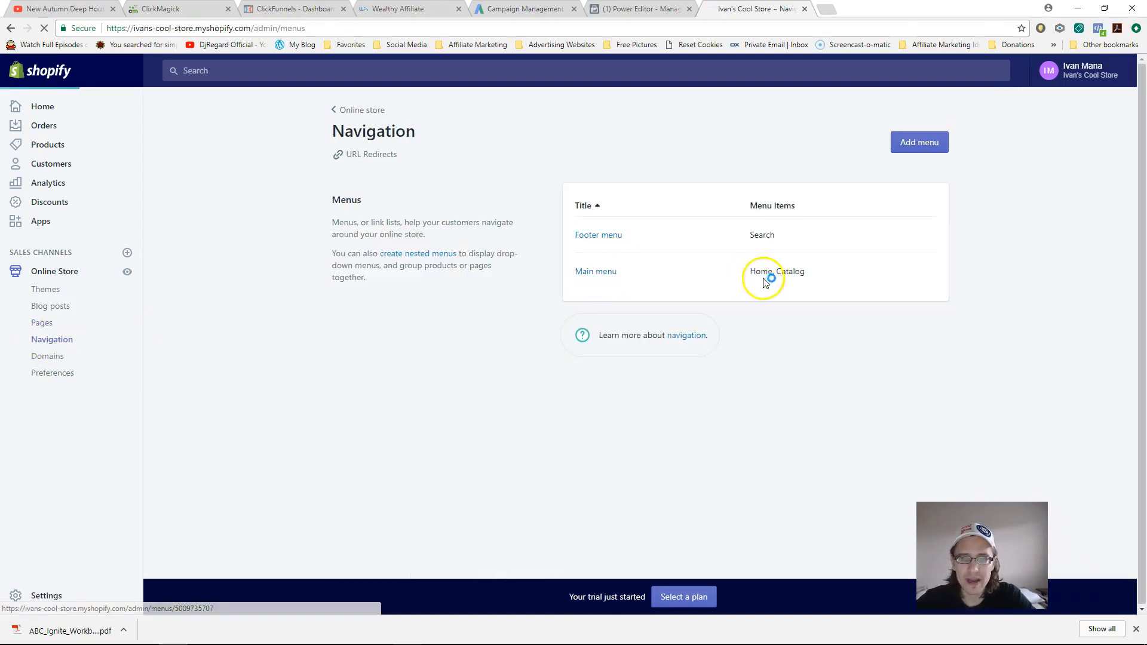
left_click(367, 353)
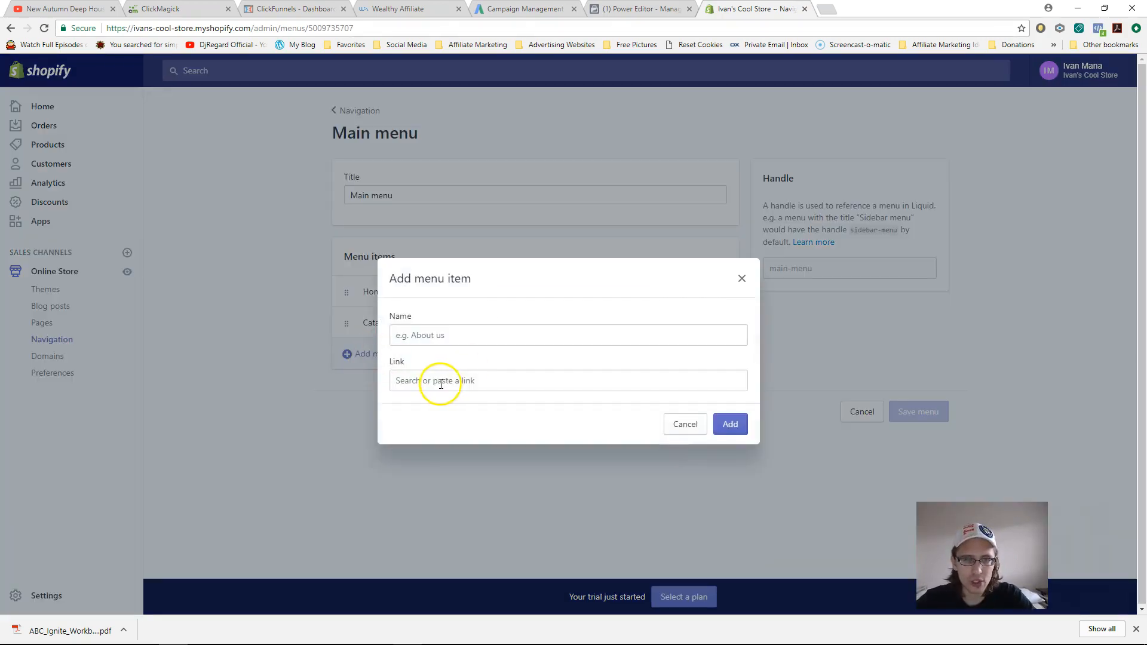
left_click(440, 384)
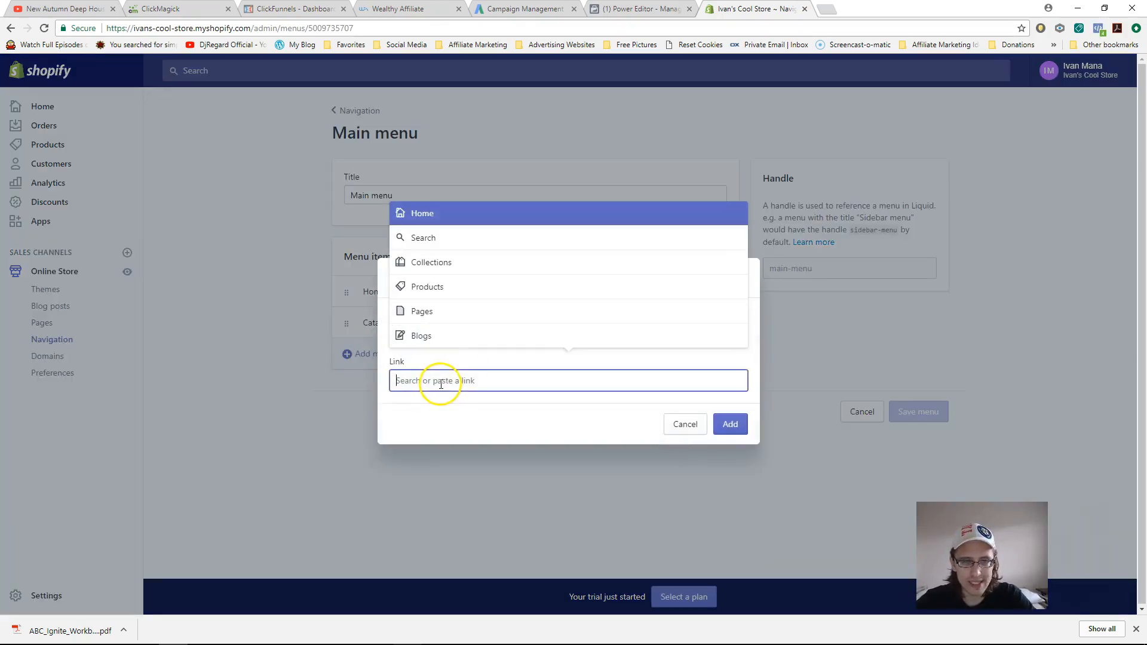
left_click(441, 311)
left_click(430, 334)
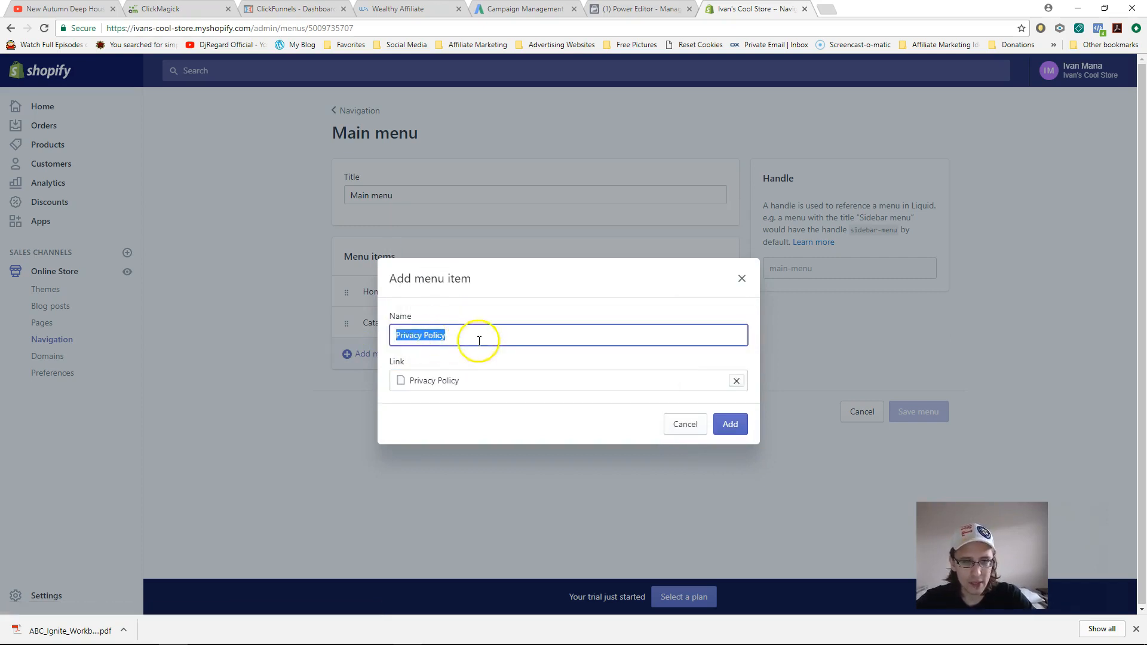
left_click(730, 424)
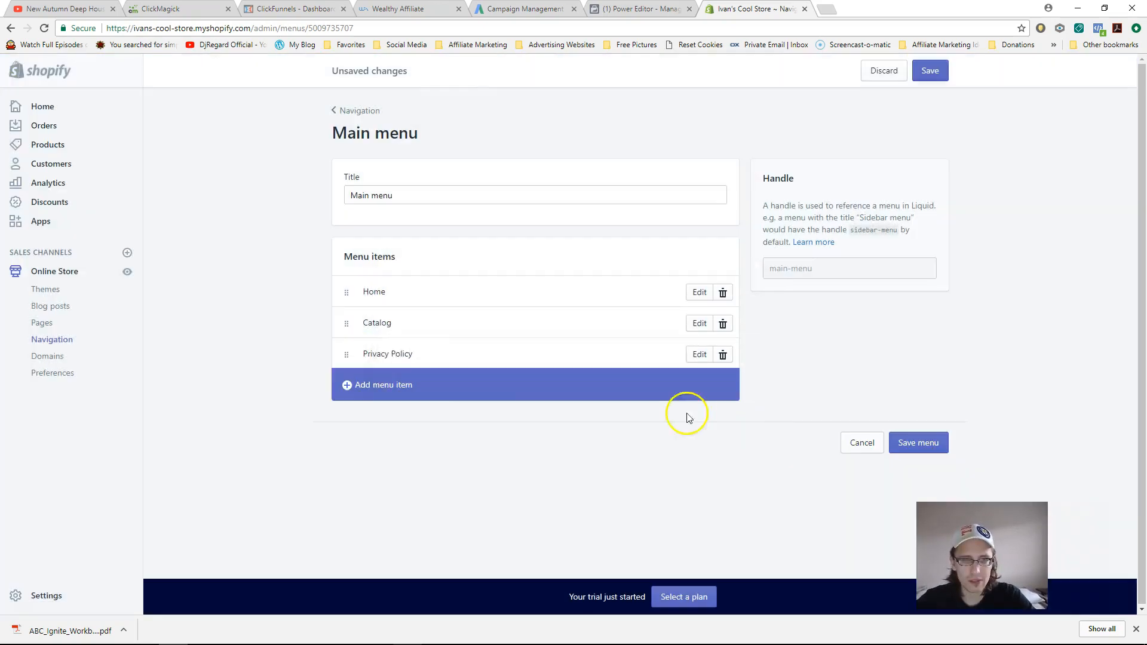
left_click(935, 76)
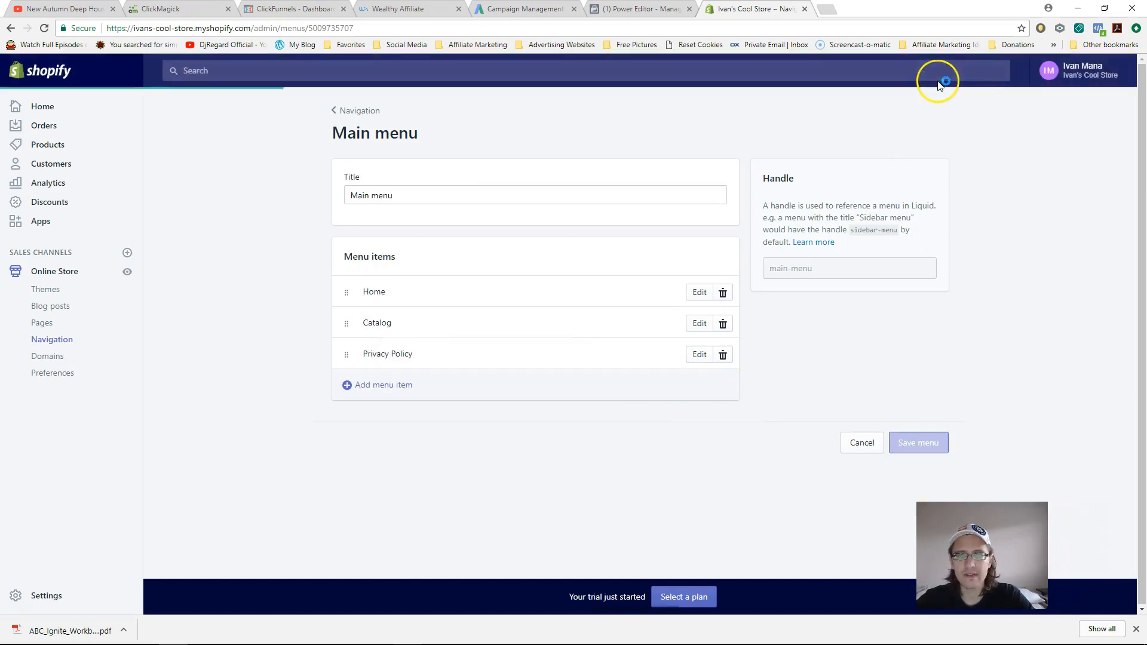
left_click(127, 272)
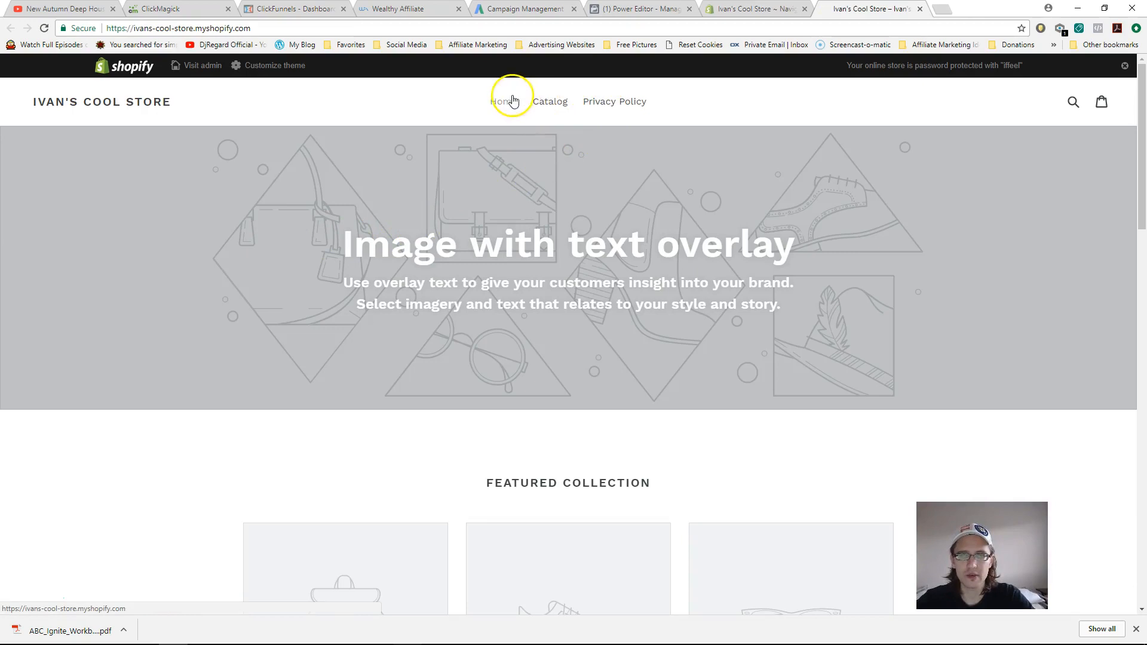
- Open Privacy Policy from the storefront header, scroll through it, and close the tab
left_click(608, 102)
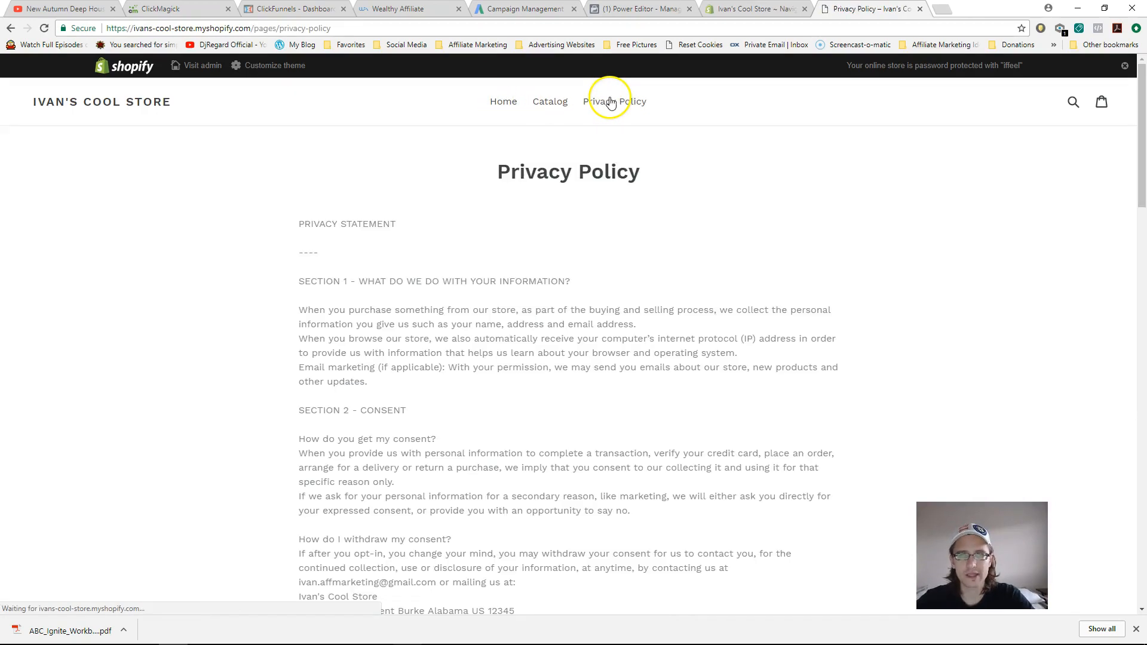
left_click_drag(1138, 137, 1130, 94)
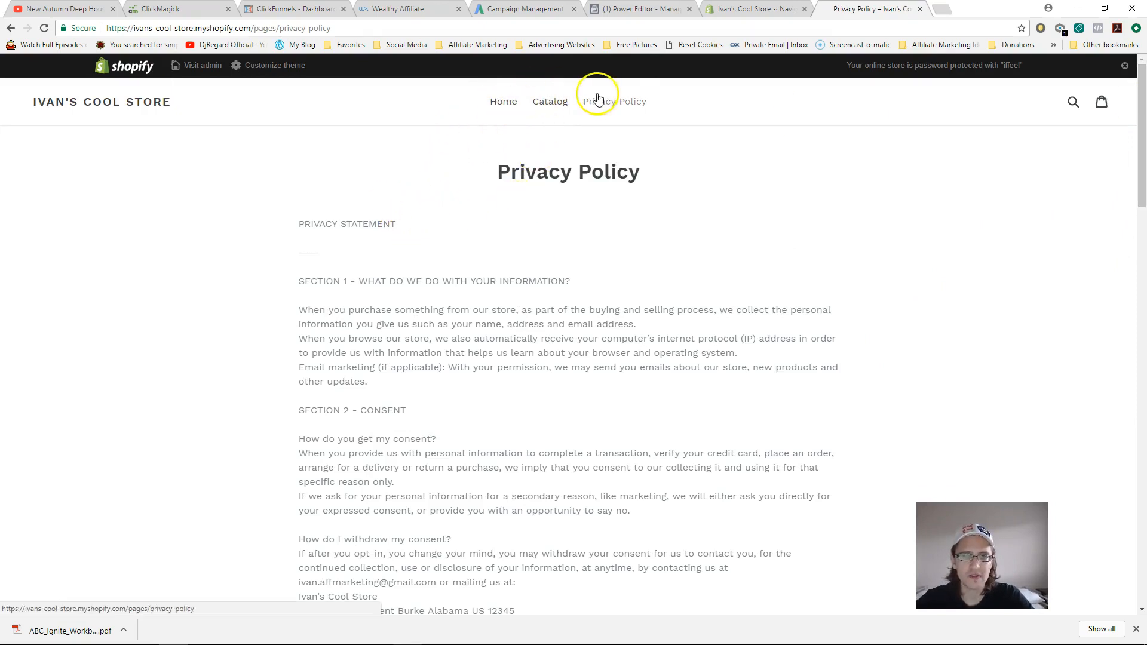
left_click(920, 9)
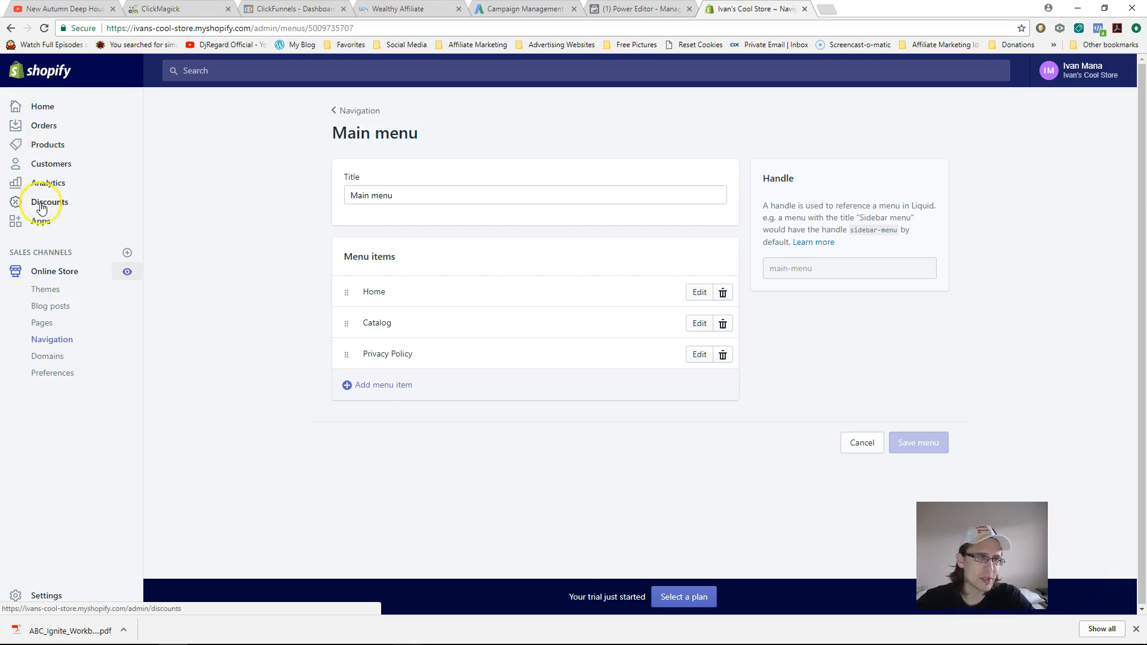
- Browse the Orders, Abandoned checkouts, Products and Customers pages
left_click(44, 127)
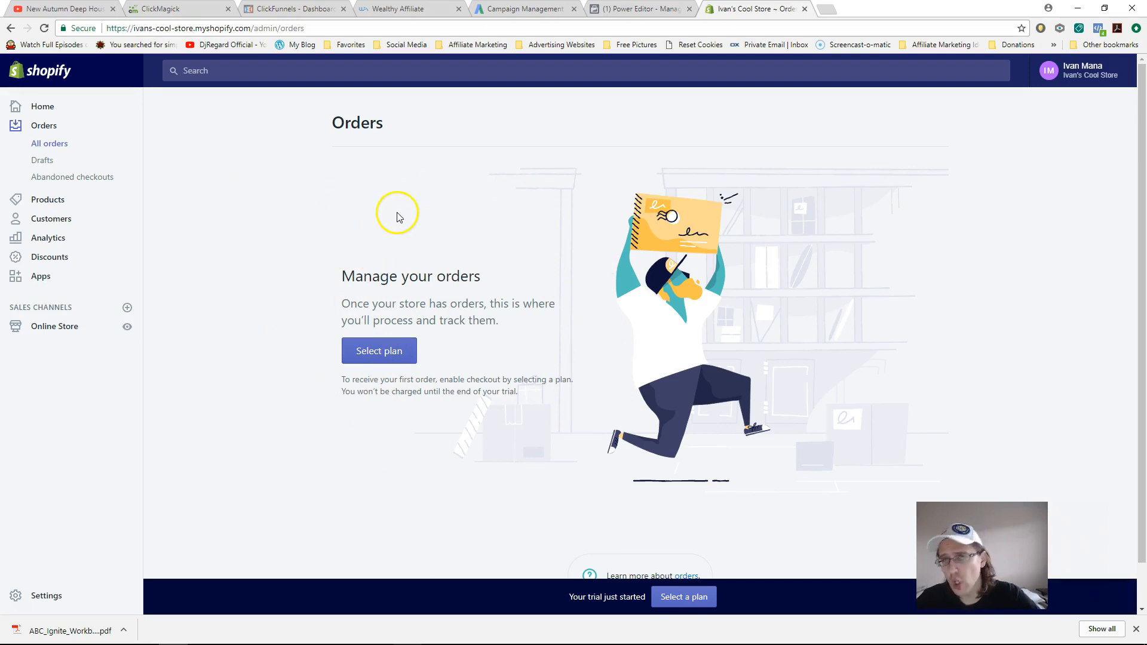
left_click(75, 178)
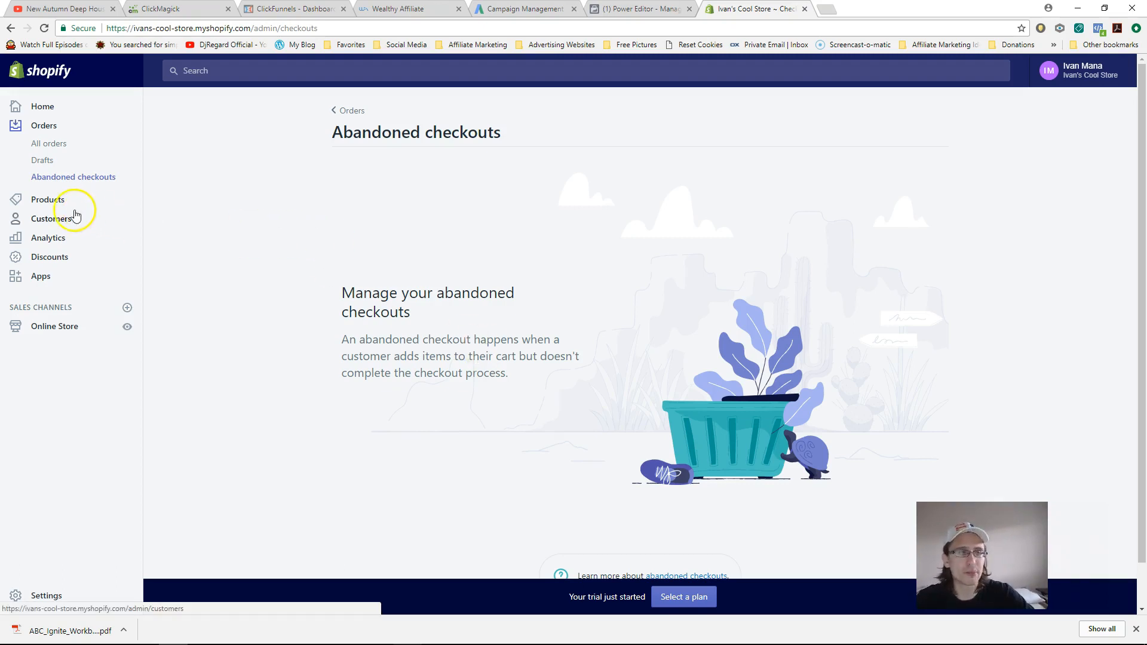
left_click(45, 204)
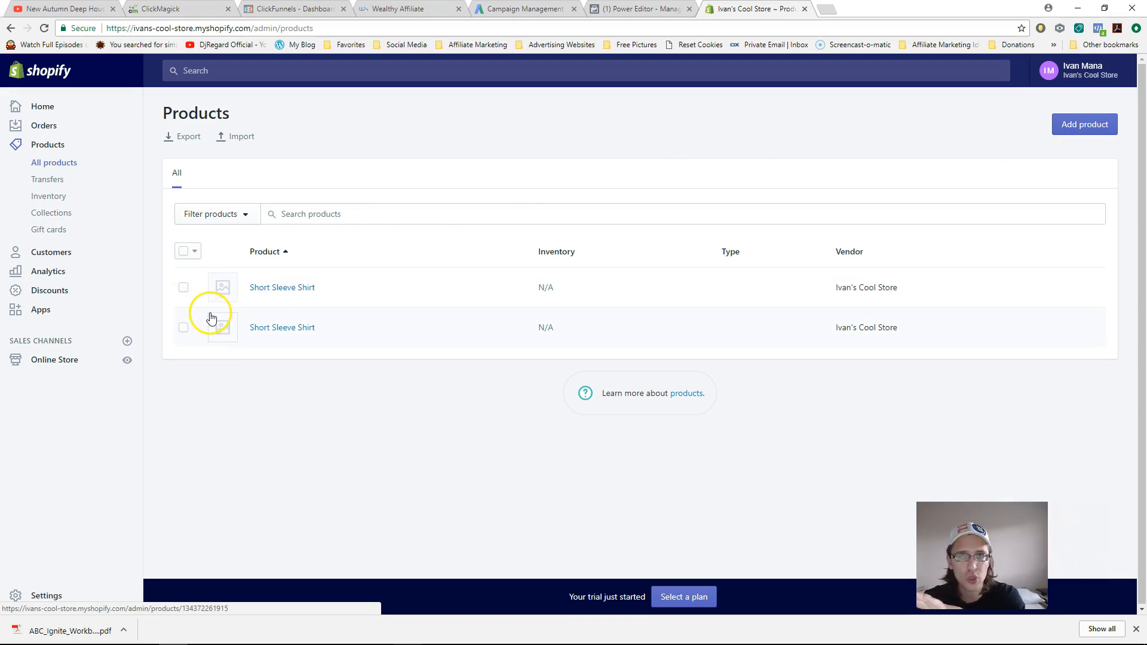
left_click(48, 255)
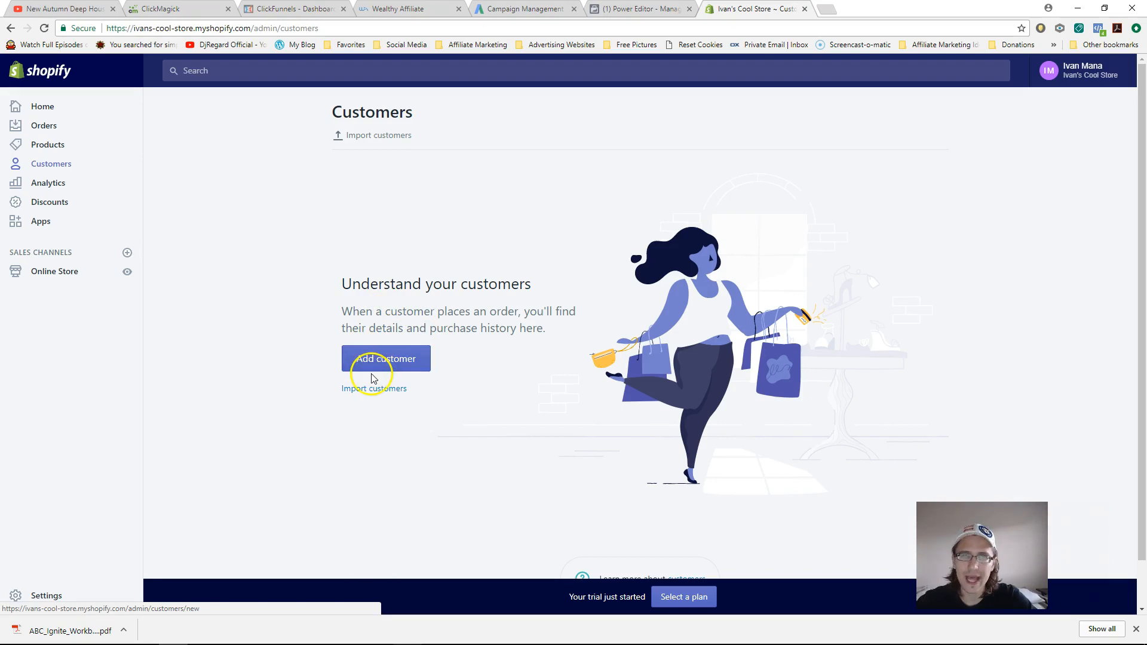
- Look over the Analytics dashboard and reports, then move on to Discounts
left_click(329, 364)
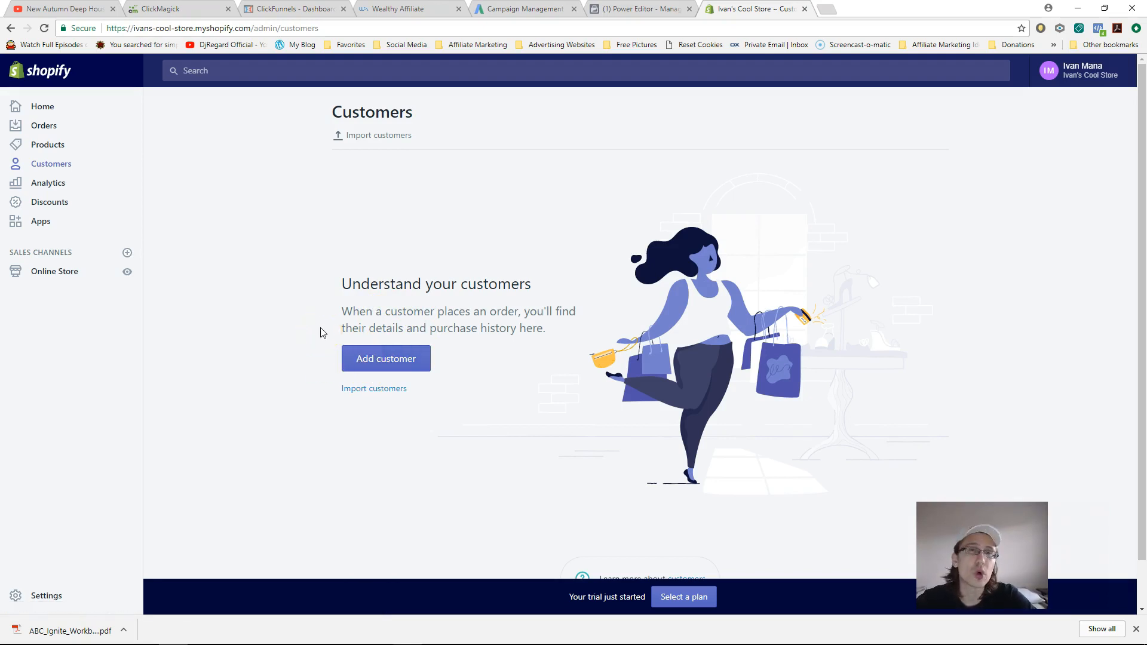
left_click(45, 187)
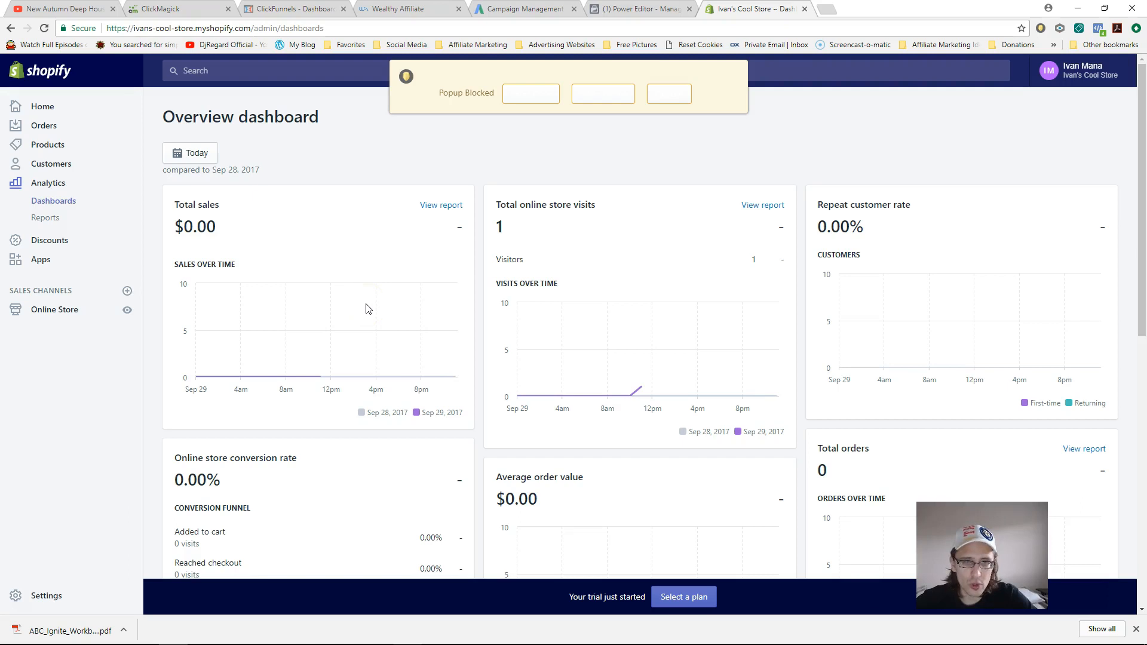
left_click_drag(507, 205, 588, 207)
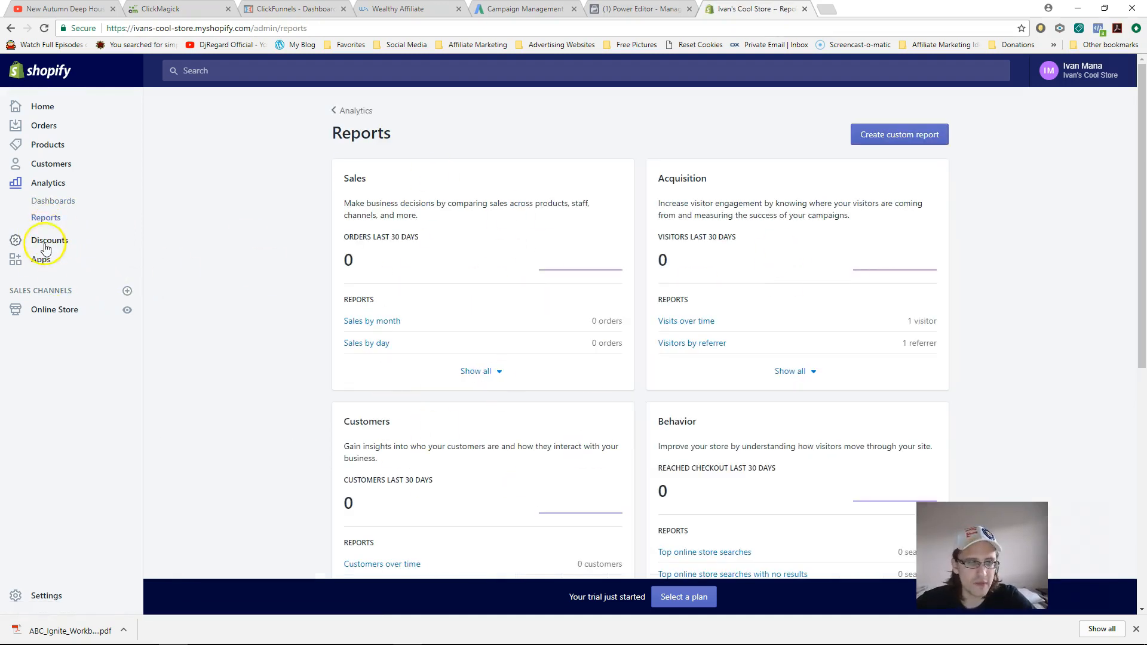
left_click(46, 242)
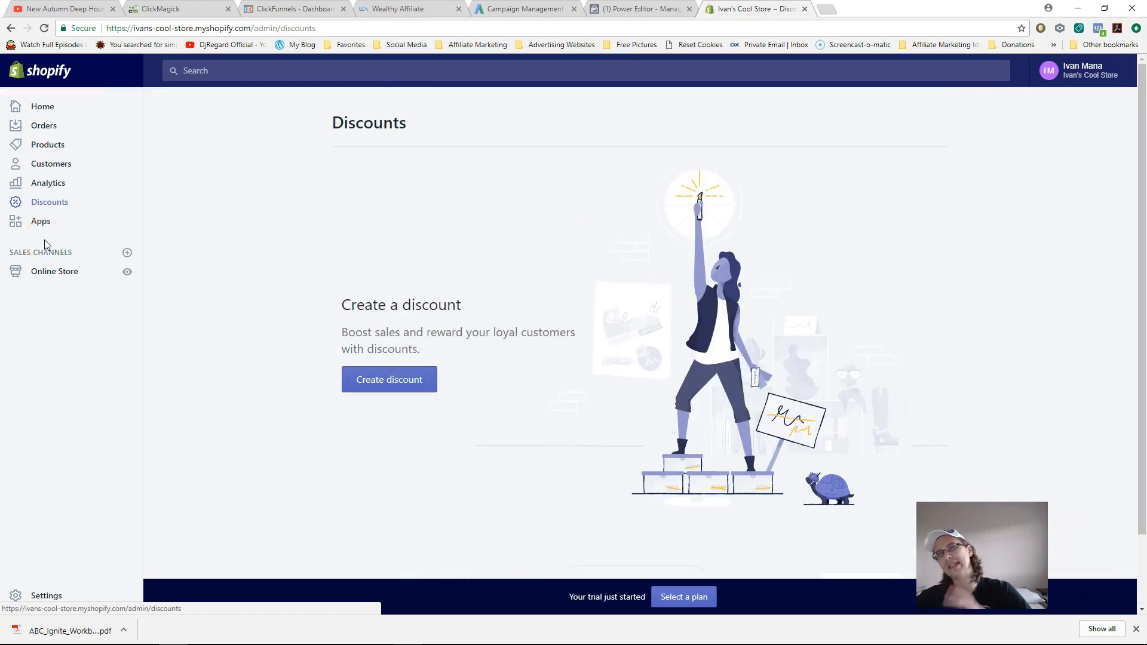
- Create a new free-shipping discount with a generated code and no minimum purchase requirement
left_click(375, 388)
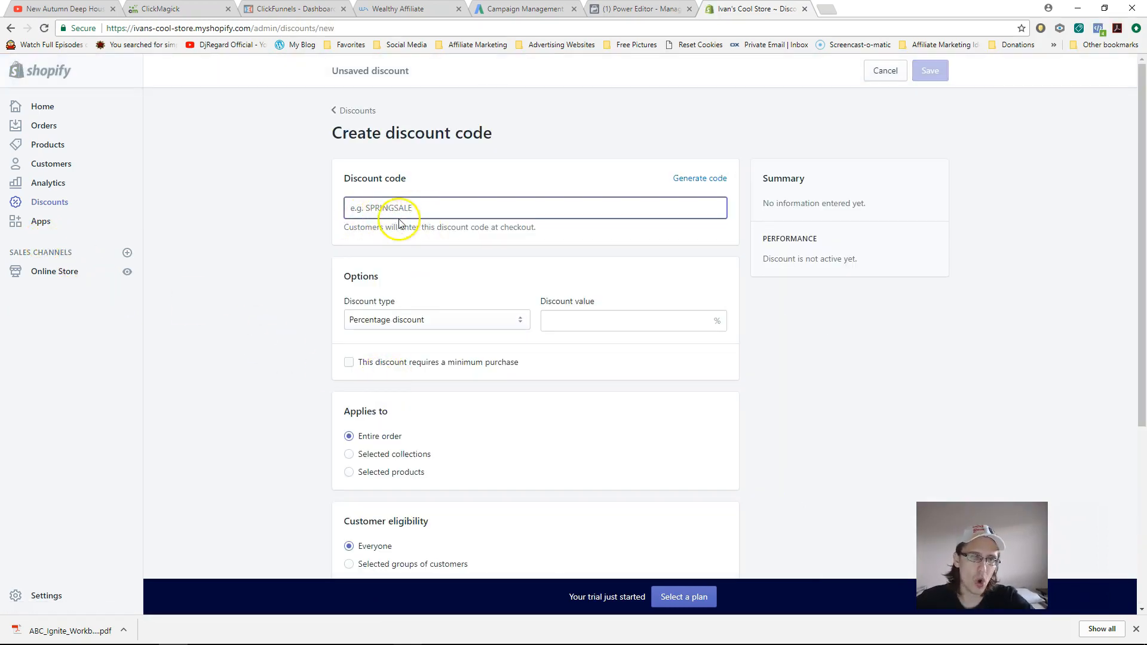
left_click(713, 180)
left_click(486, 321)
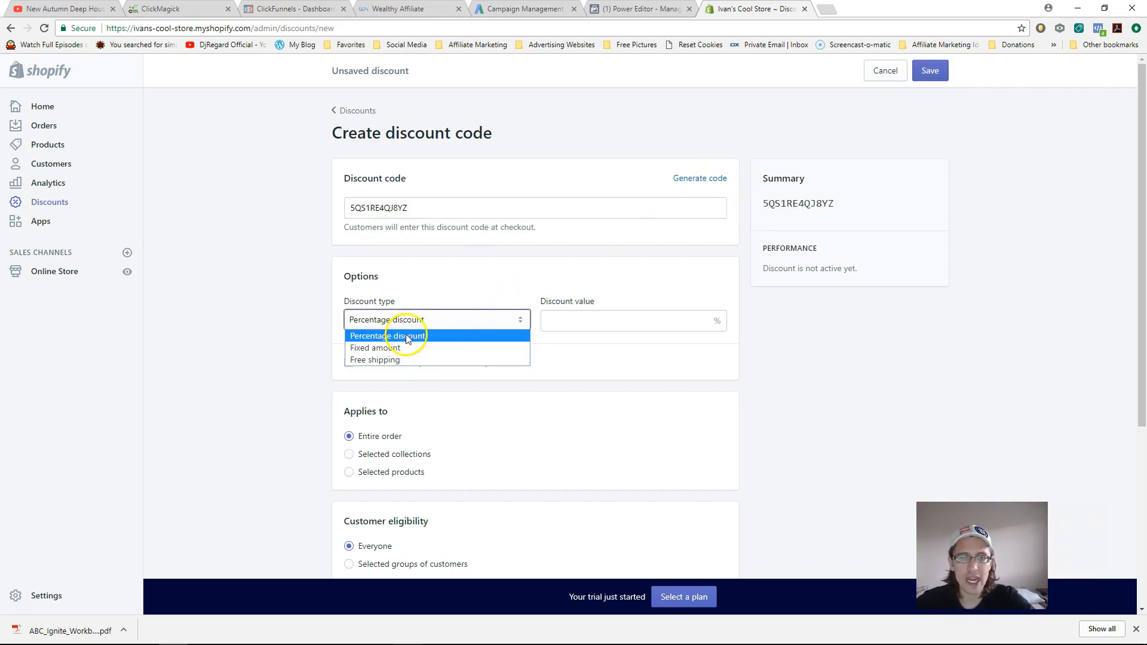
left_click(402, 348)
left_click(410, 320)
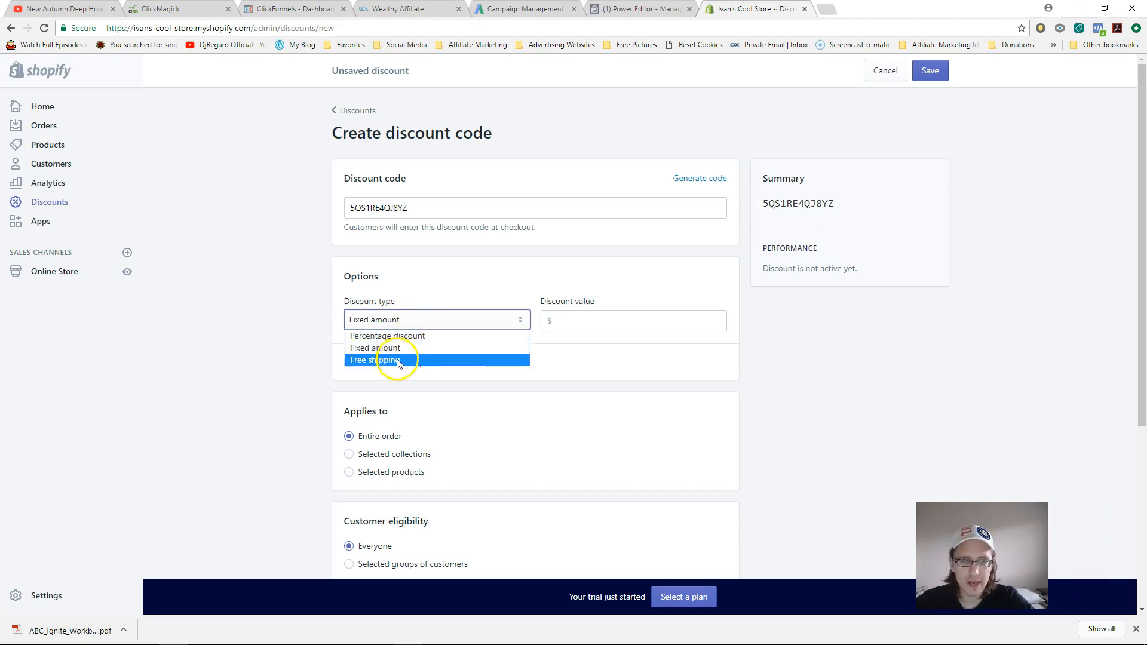
left_click(398, 360)
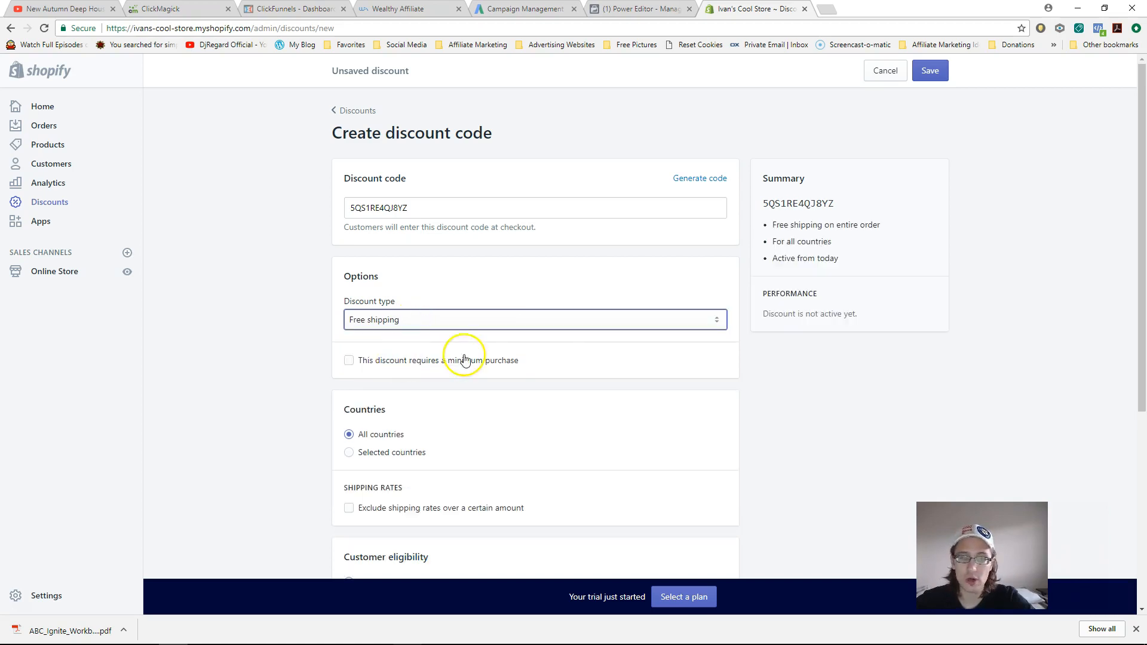
left_click(388, 367)
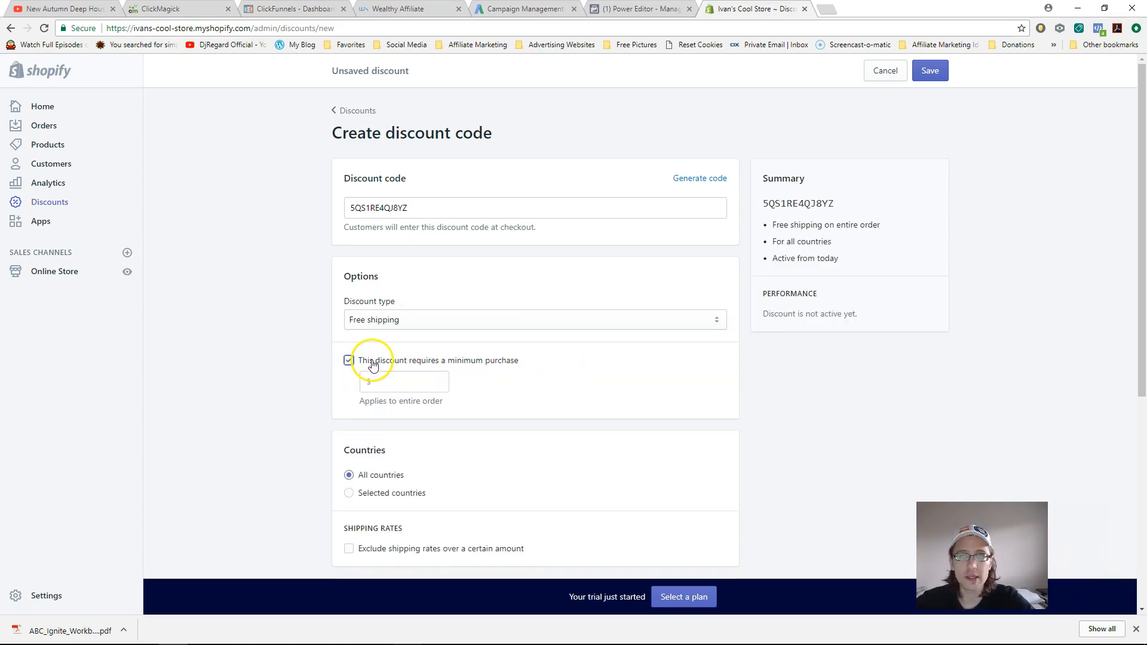
left_click(373, 364)
- Limit eligibility to selected customer groups, leaving no group chosen
scroll(386, 430, "down", 2)
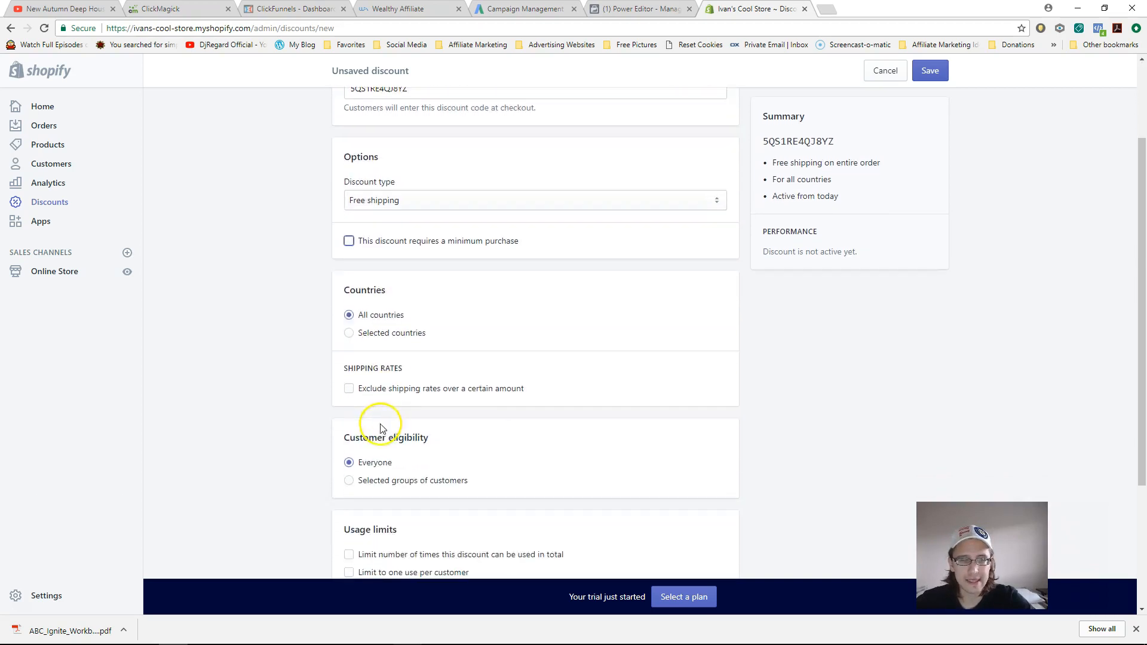
scroll(397, 445, "down", 3)
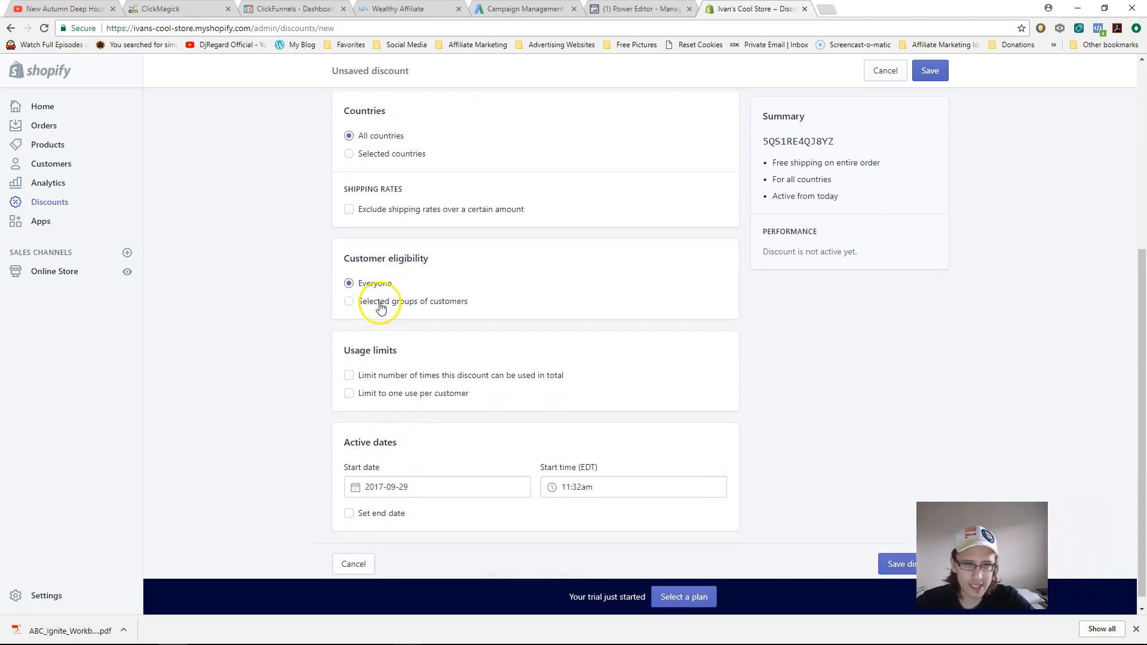
left_click(362, 301)
left_click(417, 330)
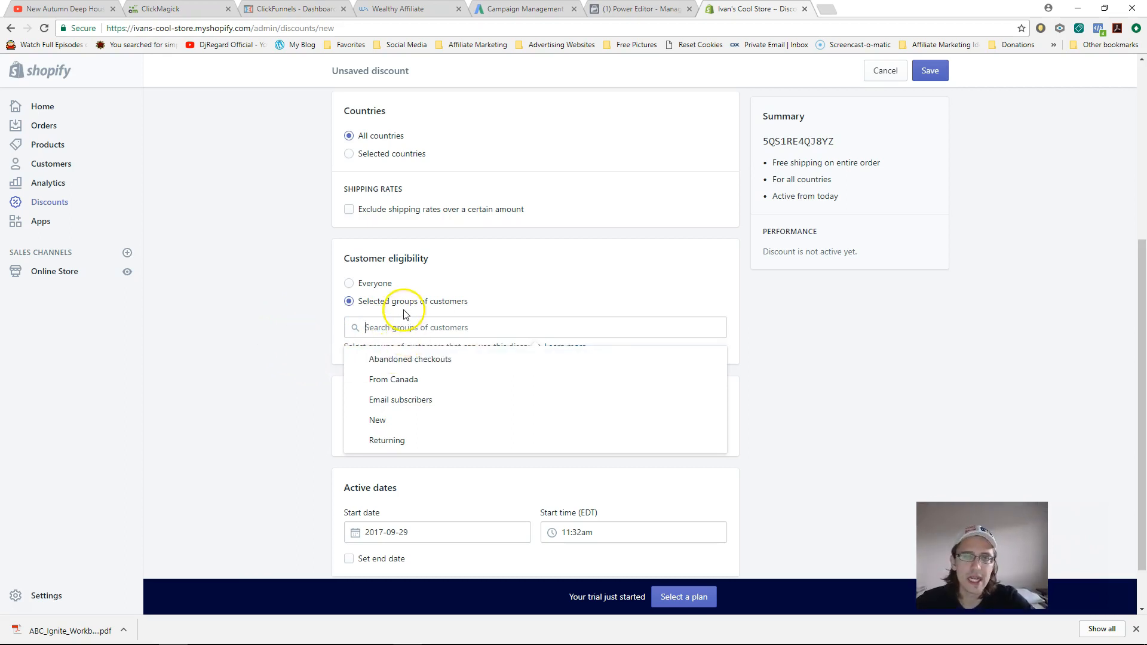
left_click(266, 379)
- Give the discount an end date of 2017-09-29 at 11:59pm, then leave for Apps
scroll(332, 445, "down", 1)
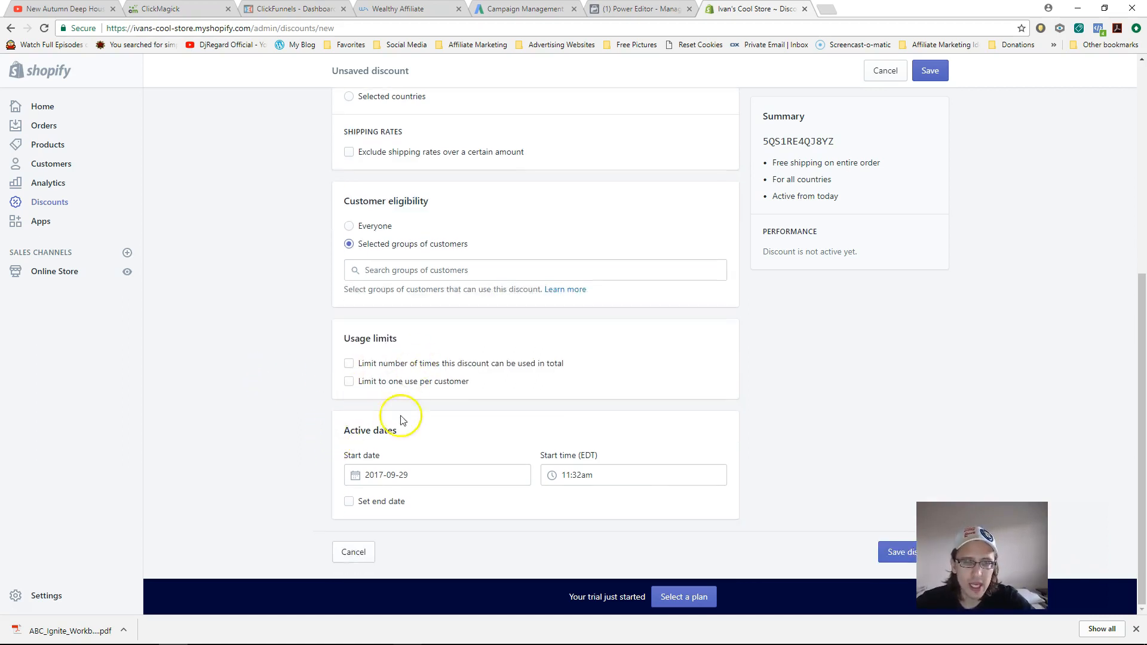
left_click(349, 502)
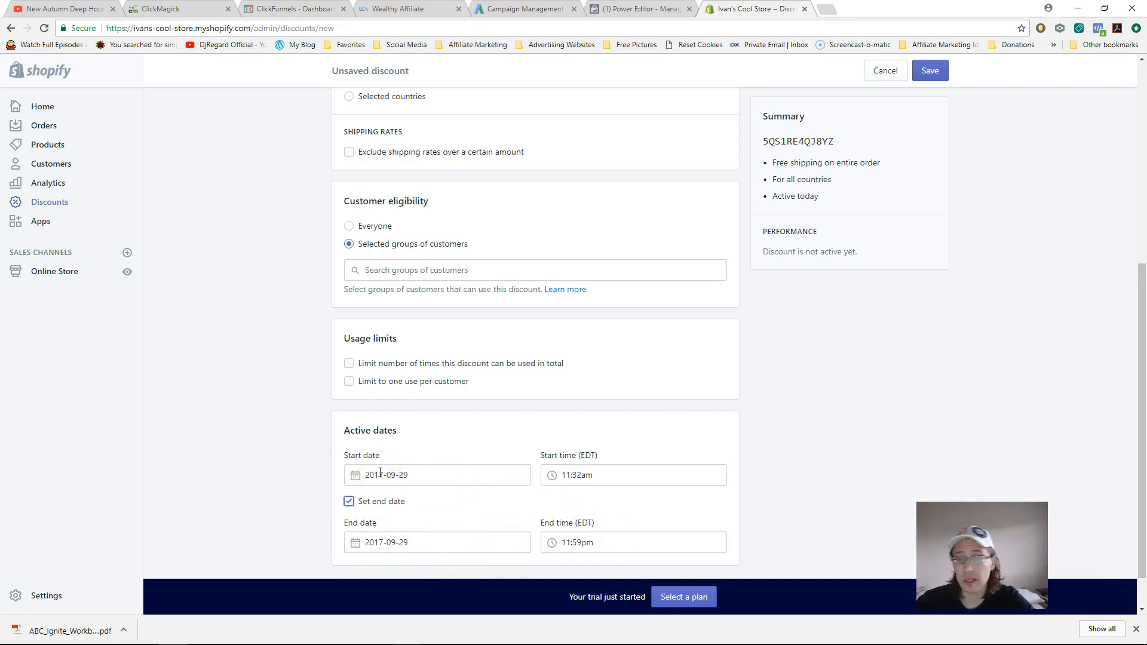
left_click(444, 481)
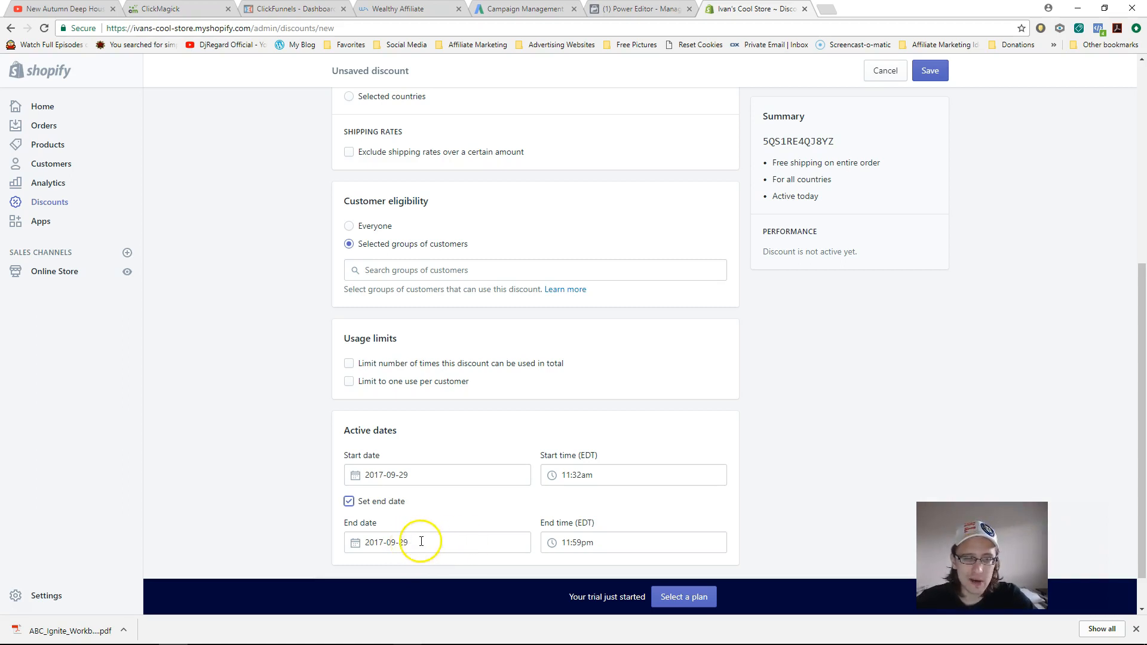
left_click_drag(1139, 410, 1135, 205)
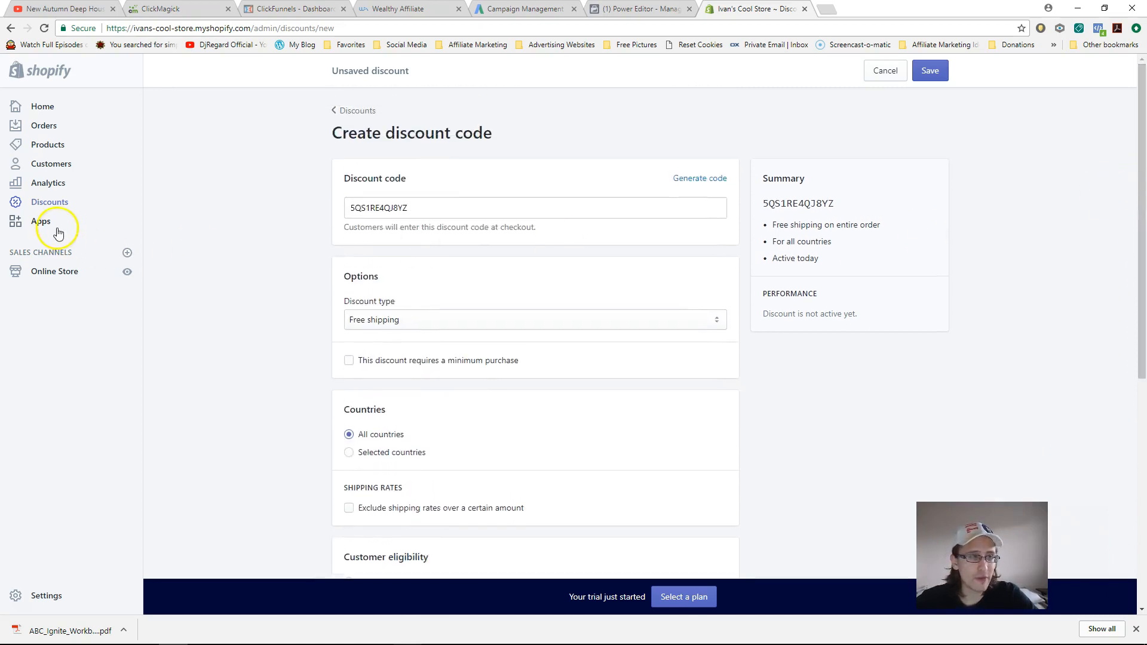
left_click(48, 225)
- Discard the unsaved discount draft and open the Shopify App Store in a new tab
left_click(712, 224)
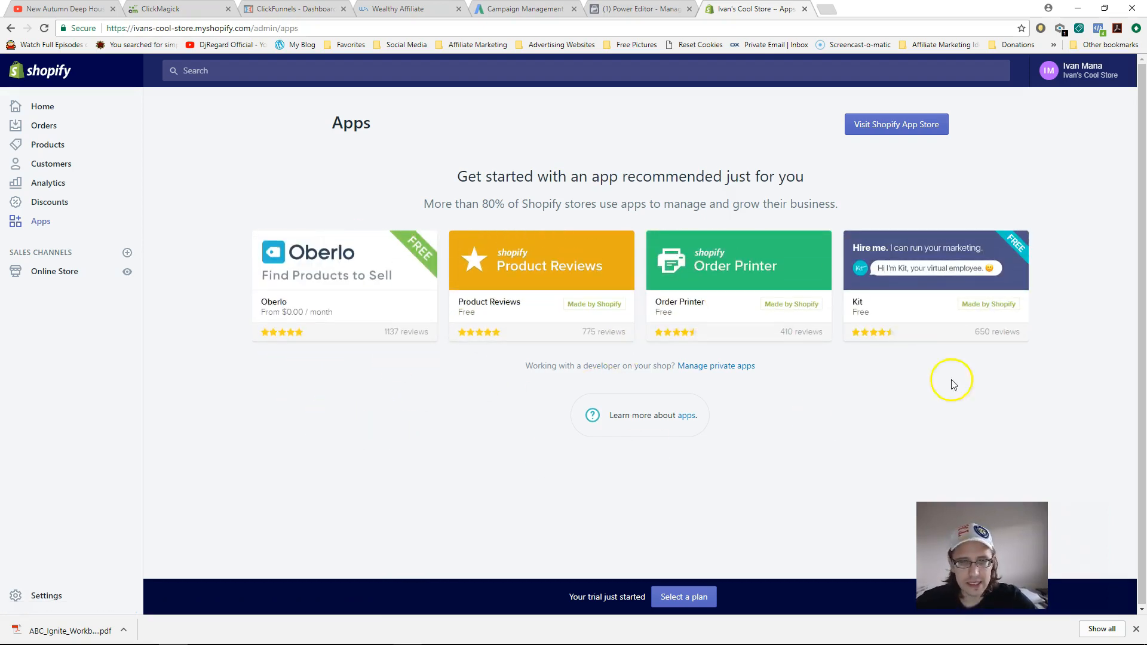
left_click(869, 126)
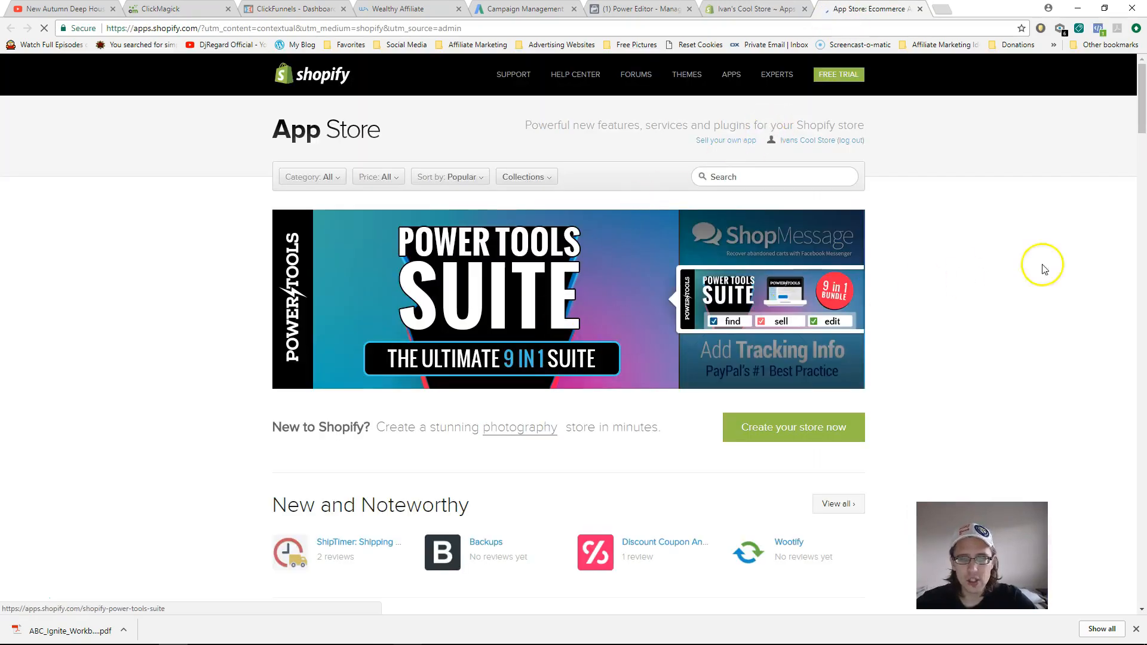
- Browse the App Store, read the Social Sharing Buttons app page, then close the tab
left_click_drag(1139, 82, 1135, 216)
mouse_move(533, 300)
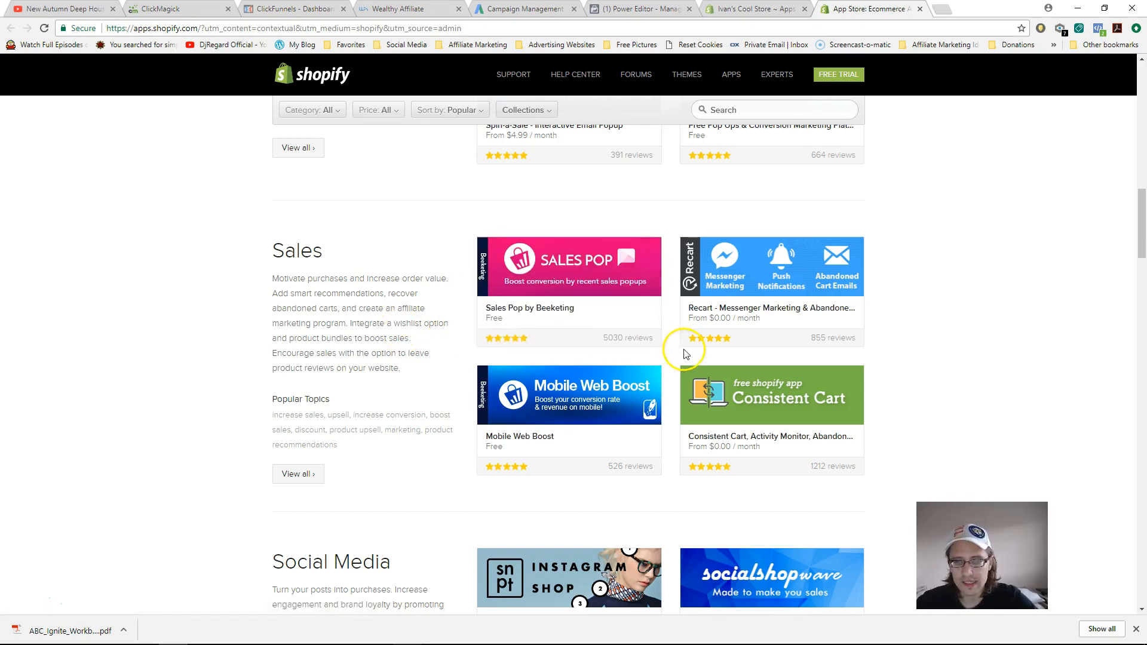
mouse_move(741, 437)
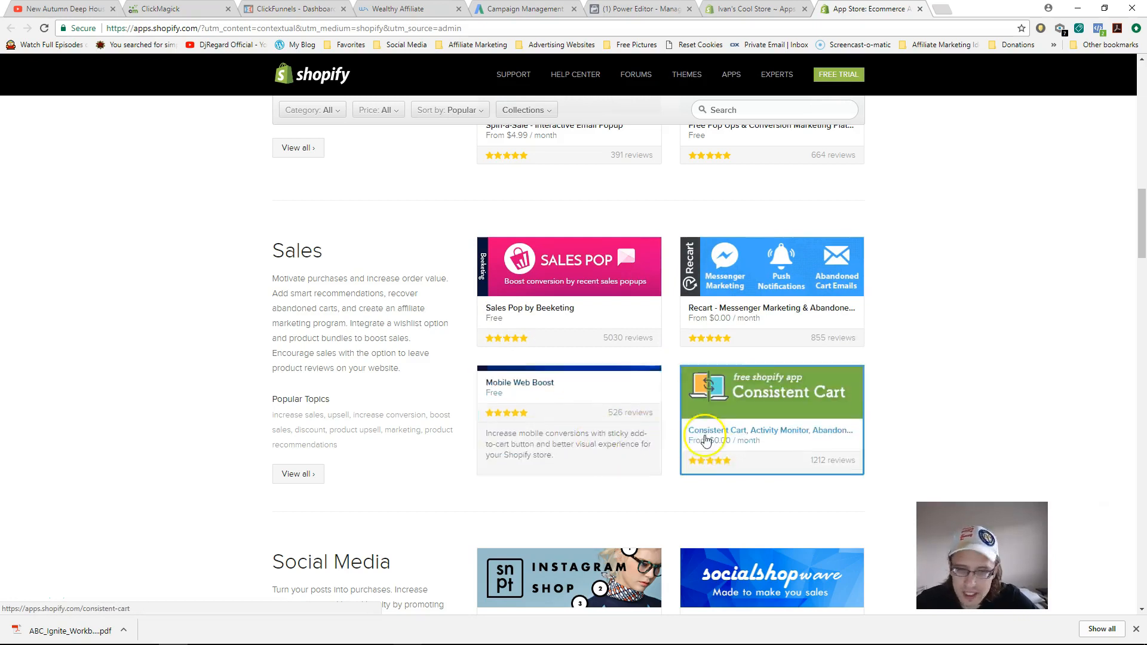
left_click_drag(1138, 225, 1139, 283)
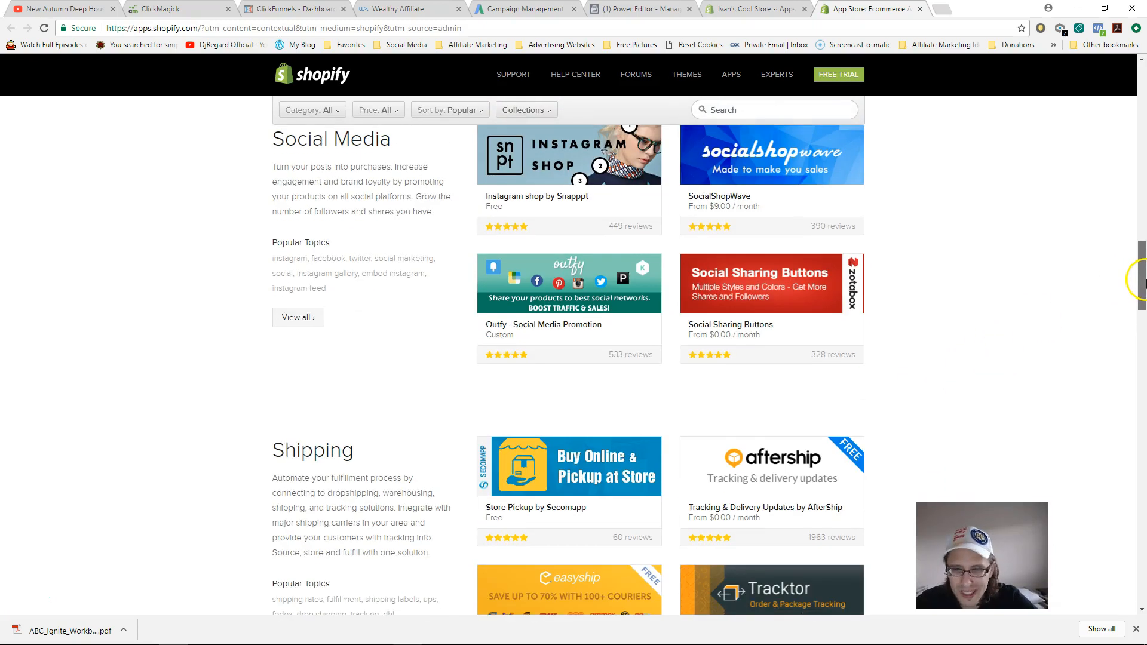
mouse_move(860, 333)
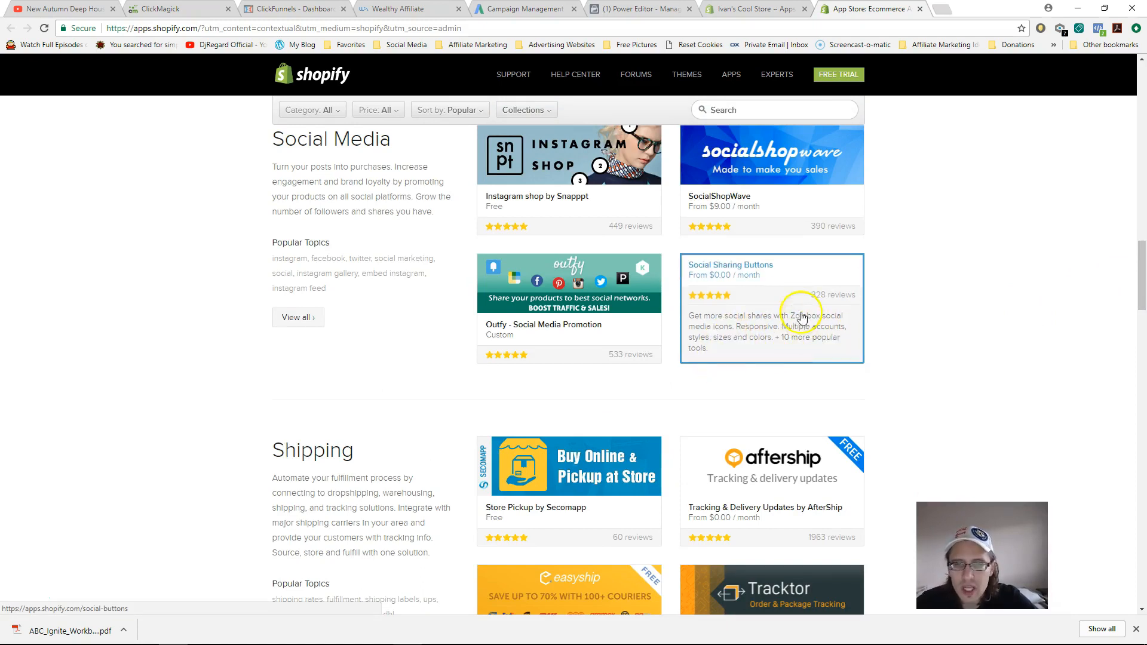
left_click(734, 330)
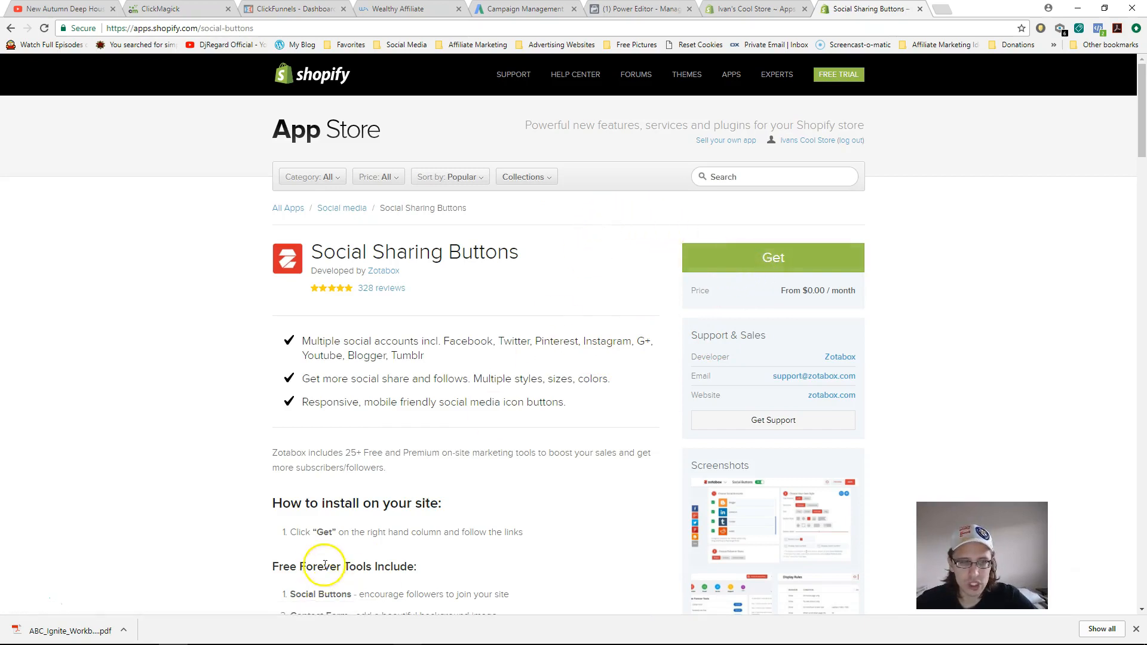
left_click_drag(1142, 128, 1142, 174)
left_click_drag(306, 291, 464, 289)
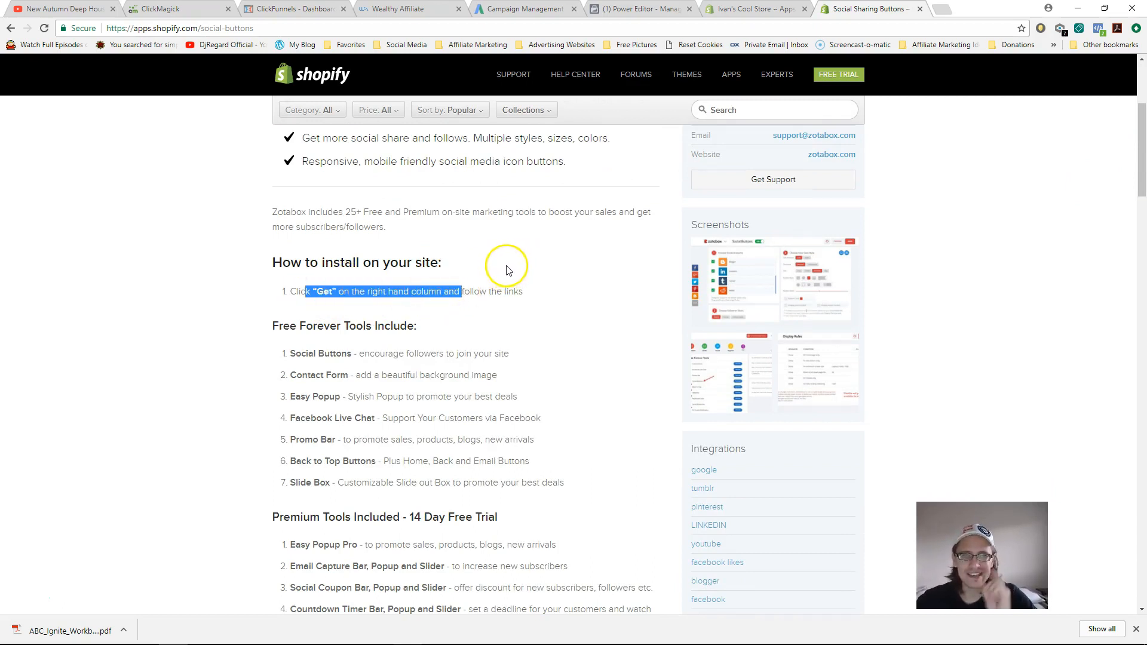
left_click(921, 10)
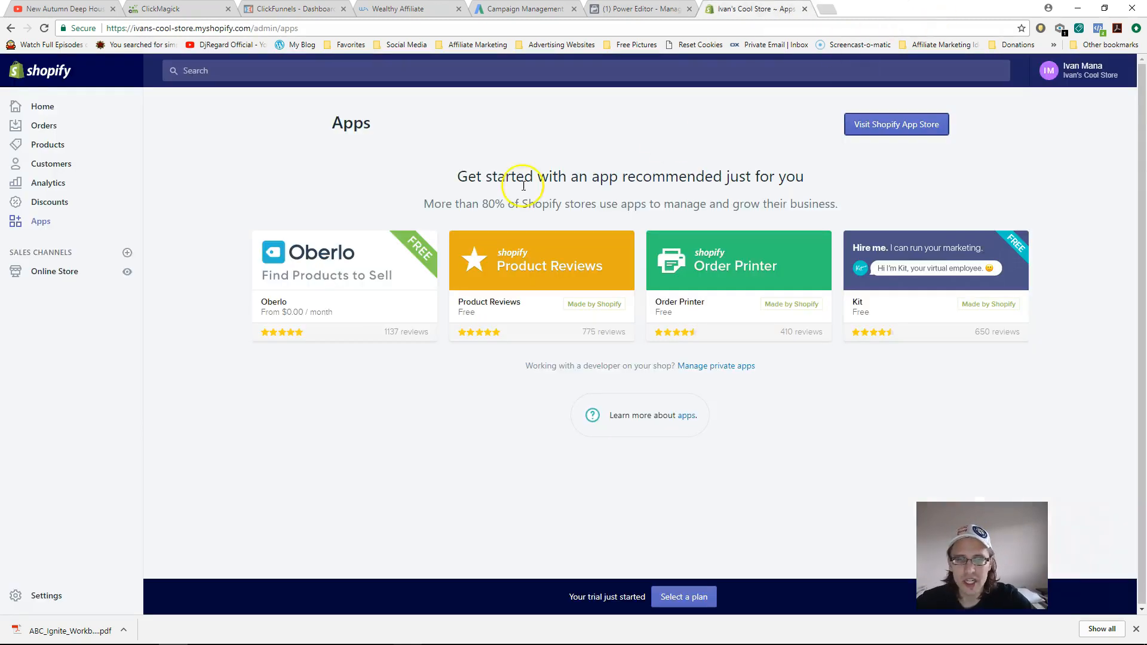
- Review Online Store Preferences (homepage title, Google Analytics, Facebook Pixel) unchanged, then open Settings
left_click(55, 281)
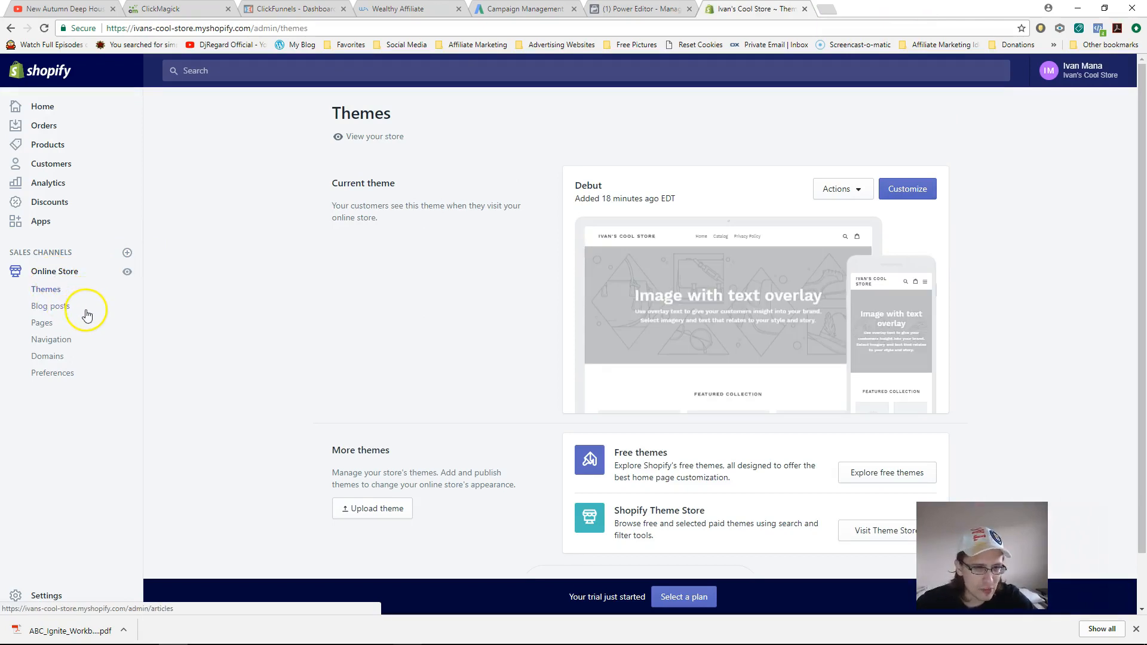
left_click(53, 375)
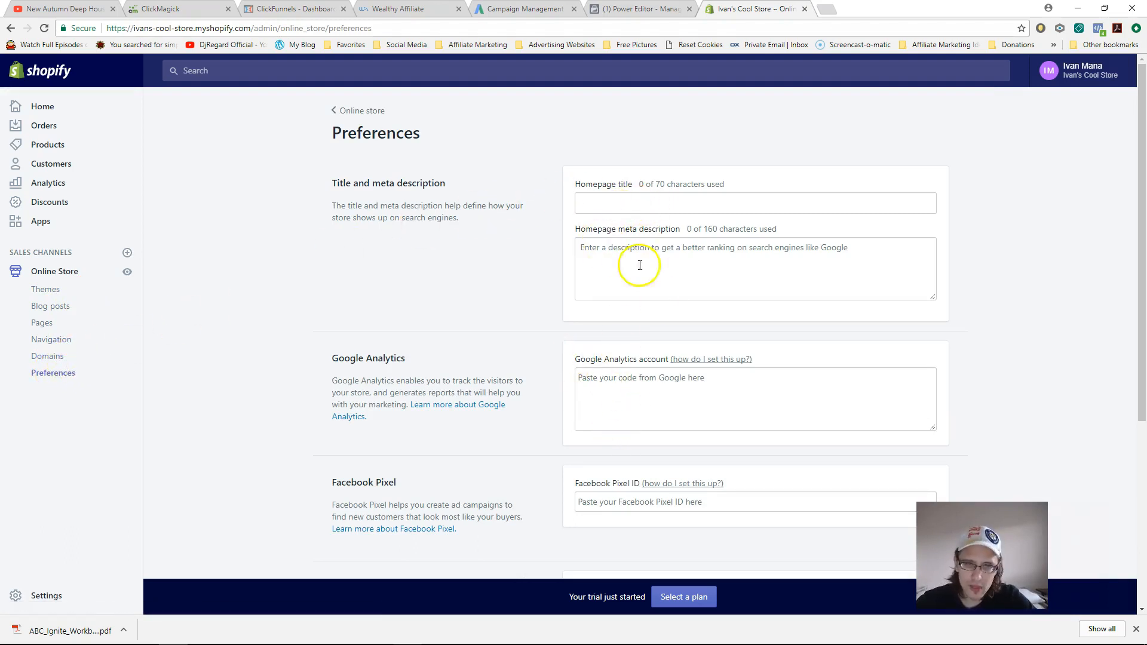
left_click(616, 206)
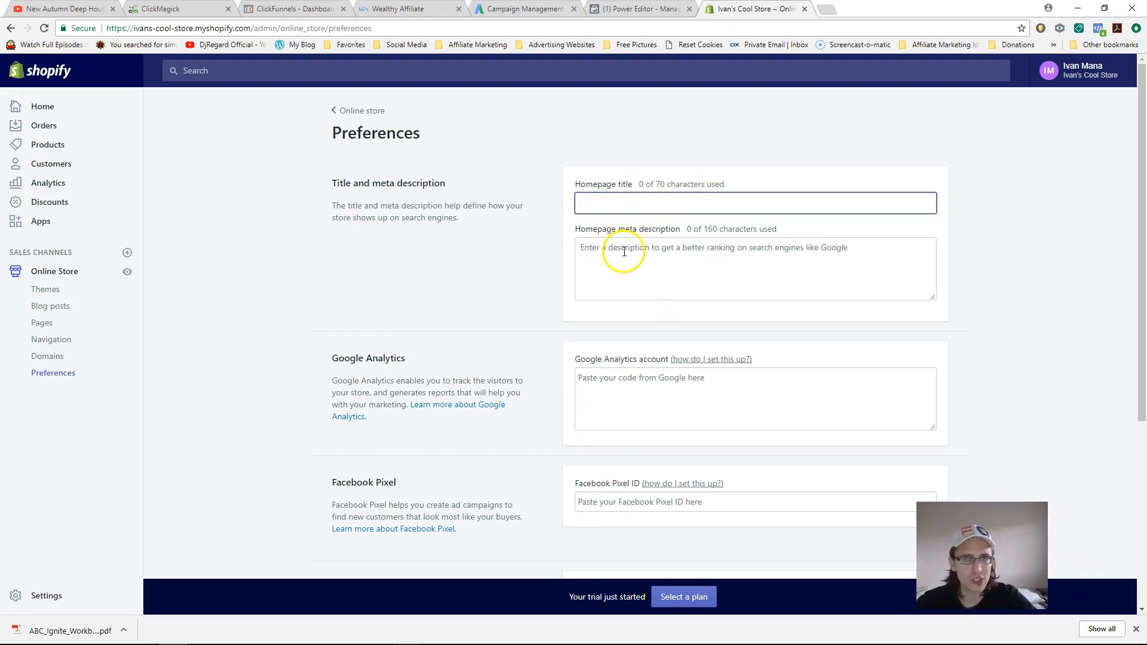
left_click(615, 384)
left_click_drag(1141, 226, 1137, 356)
left_click(637, 288)
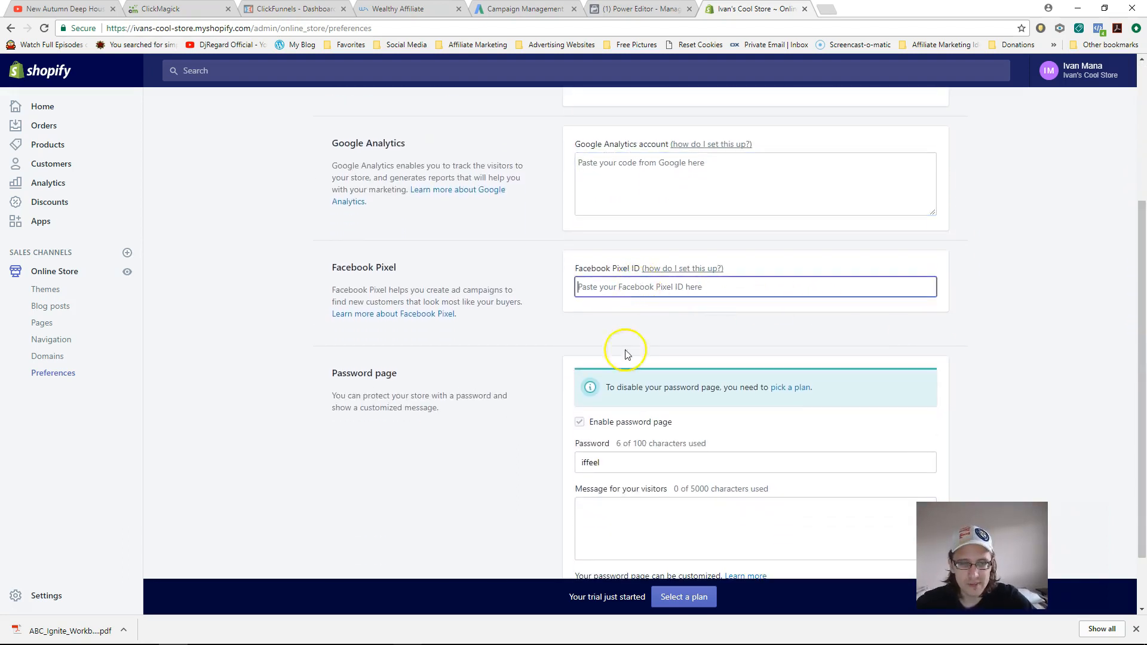
scroll(568, 440, "down", 2)
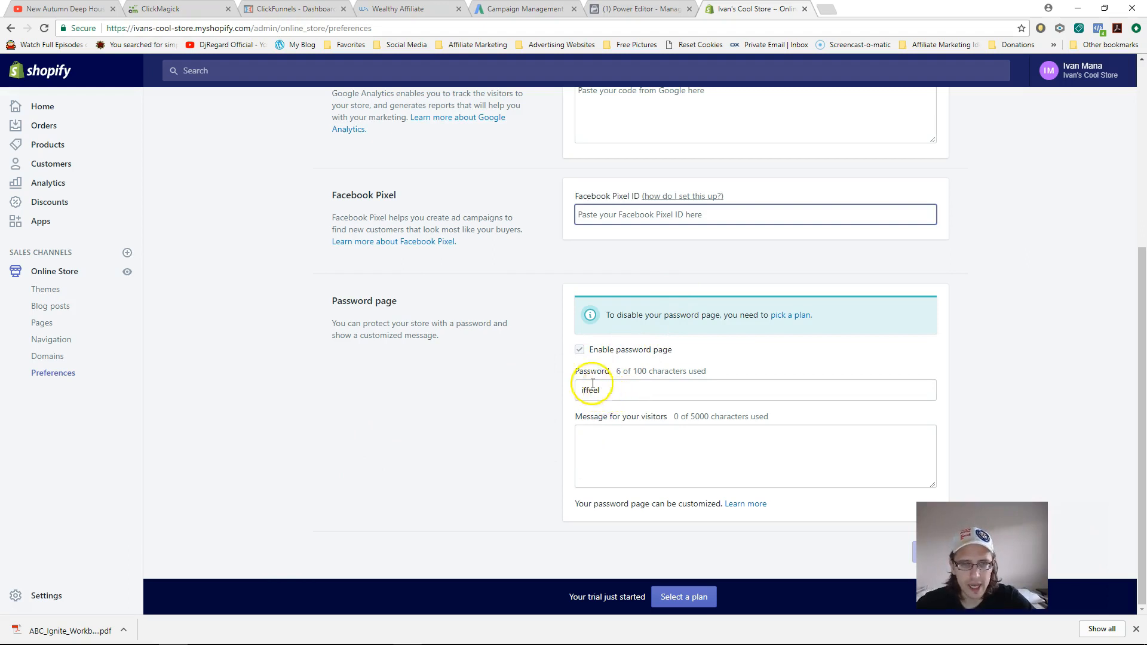
left_click_drag(1142, 391, 1135, 192)
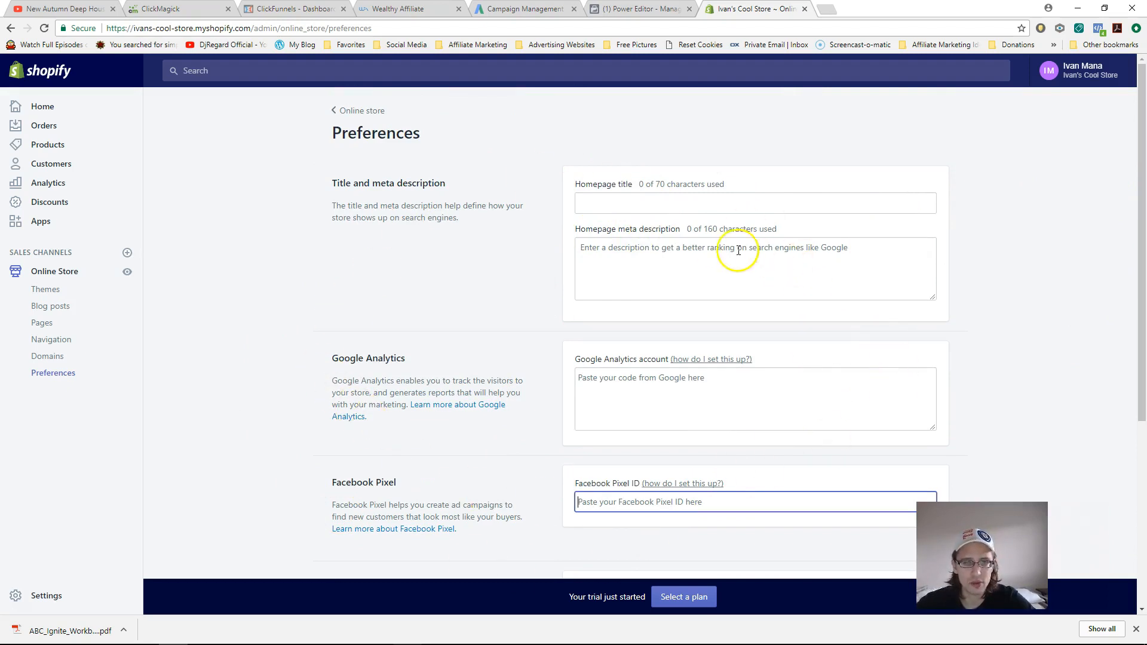
left_click(57, 594)
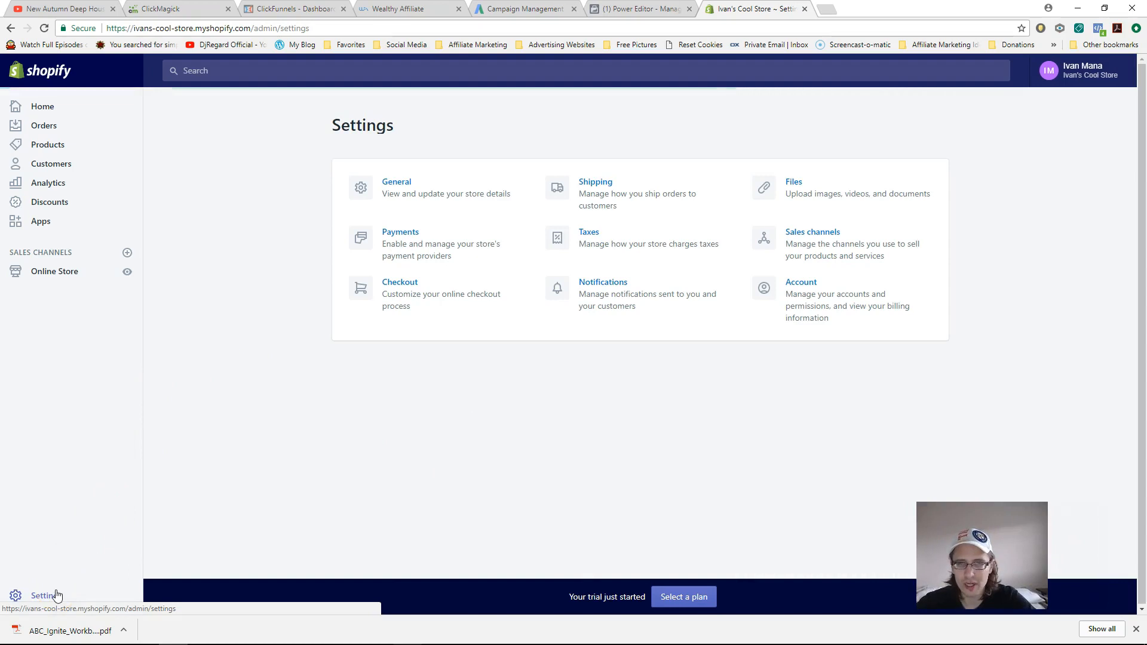
- In Taxes, toggle tax-included prices and tax on shipping back off, then return Home
left_click(641, 245)
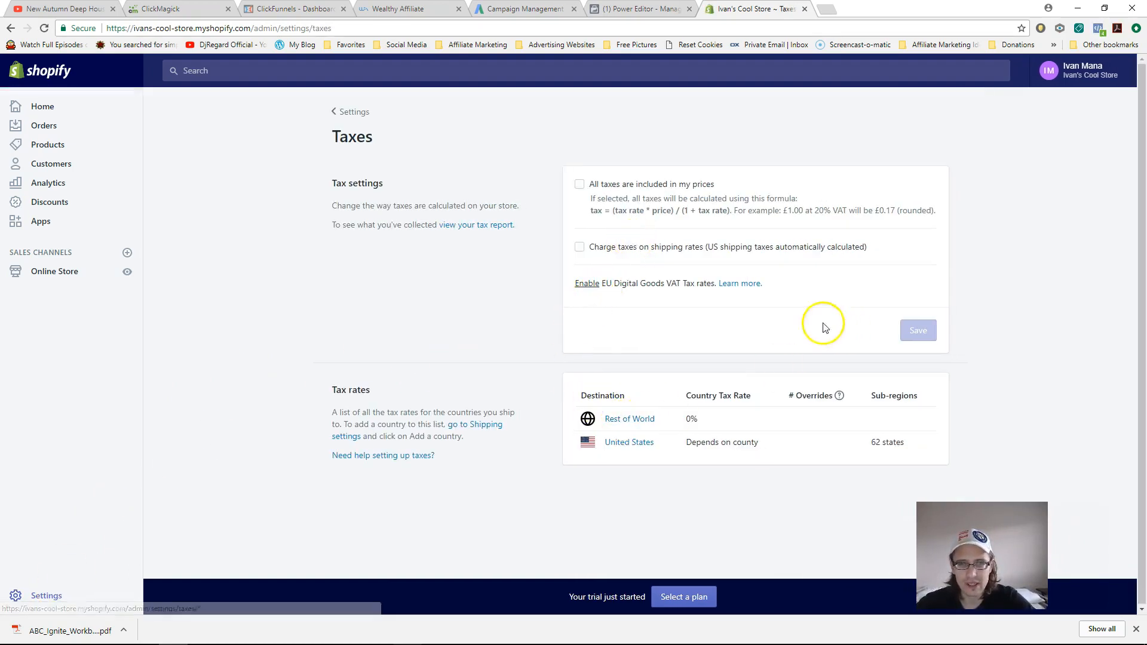
left_click(601, 189)
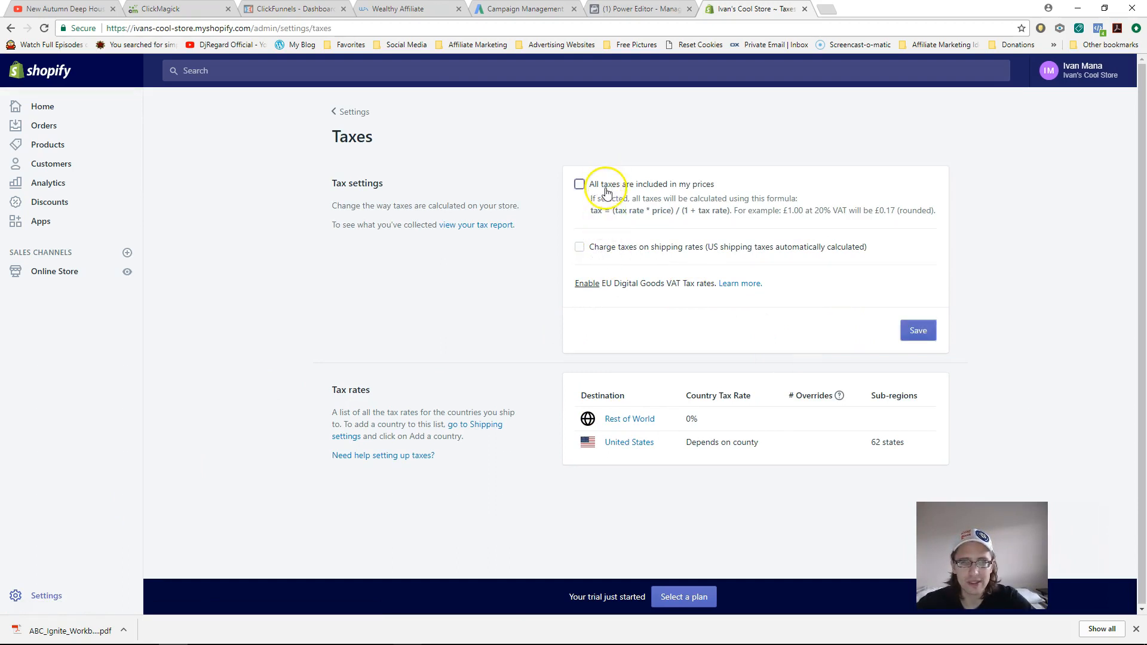
left_click(606, 188)
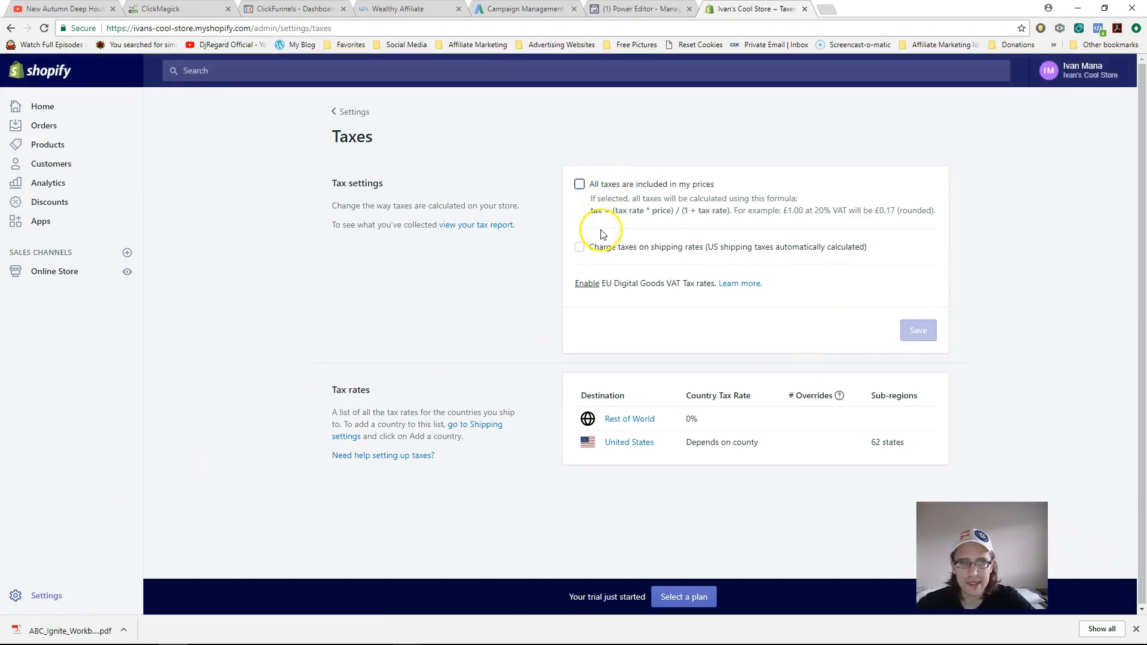
left_click(605, 249)
left_click(606, 249)
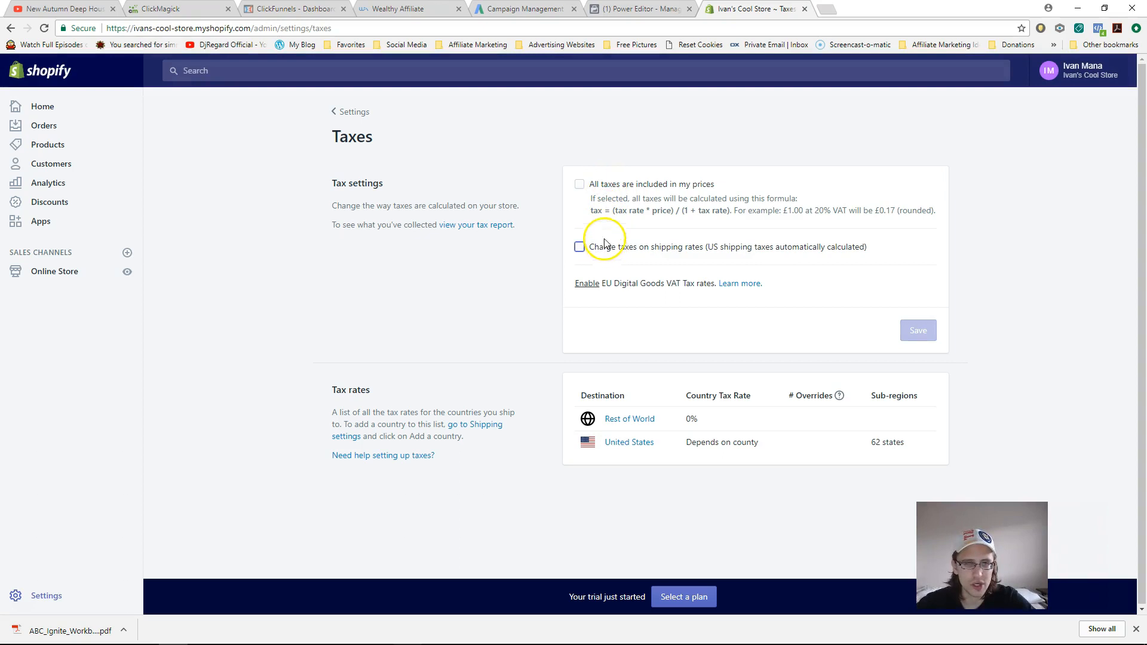
left_click(28, 118)
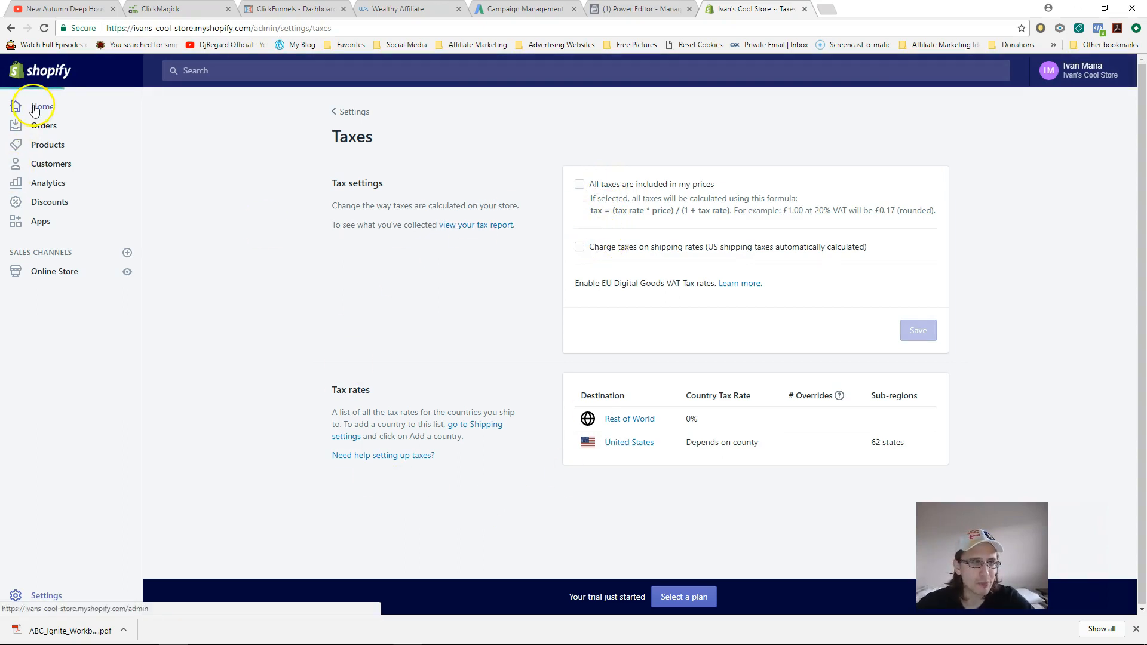